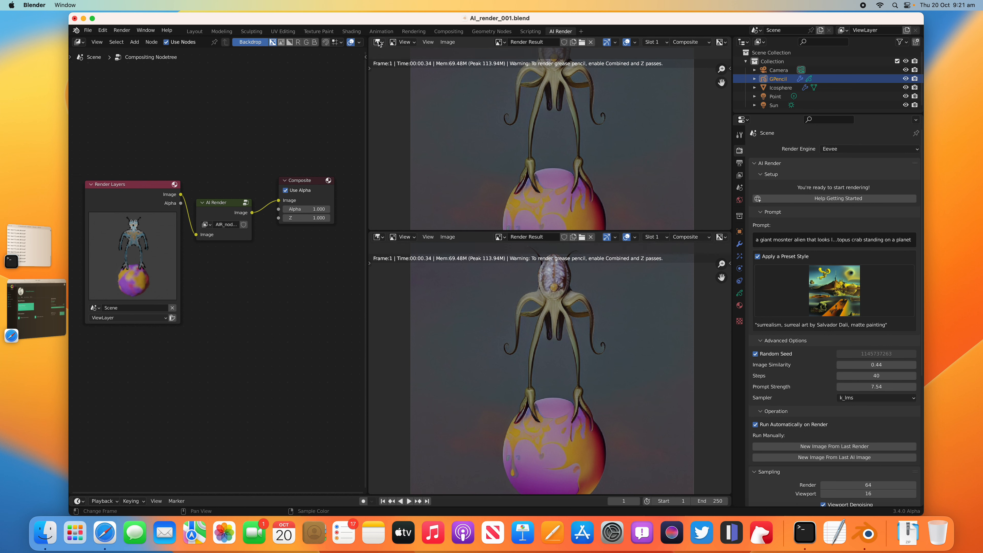
# Step: Change the upper image editor to a 3D viewport, deselect the grease pencil figure, and look through the scene camera
pyautogui.click(406, 67)
pyautogui.moveTo(541, 137)
pyautogui.mouseDown(button='middle')
pyautogui.moveTo(566, 112)
pyautogui.moveTo(536, 133)
pyautogui.moveTo(632, 146)
pyautogui.moveTo(556, 176)
pyautogui.mouseUp(button='middle')
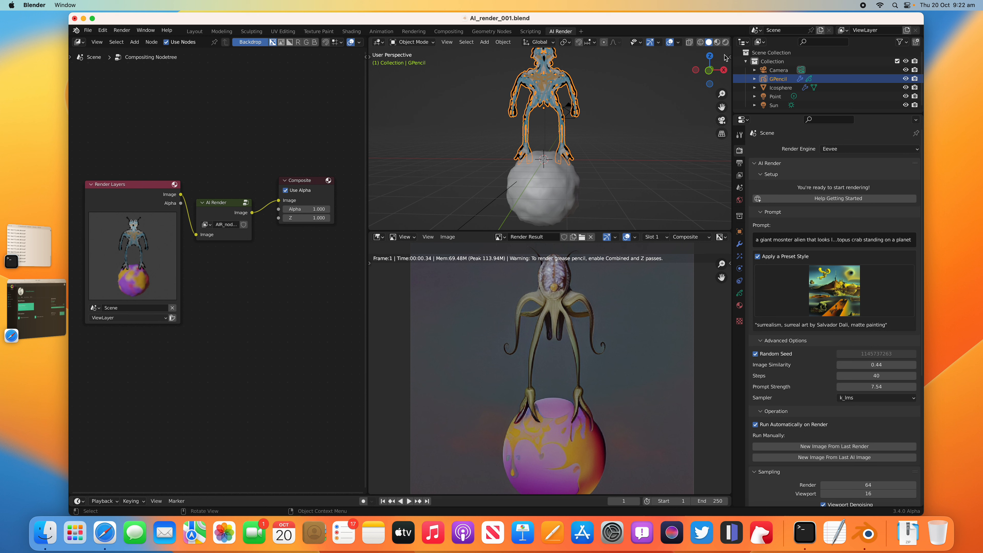
pyautogui.click(621, 131)
pyautogui.press('KP_0')
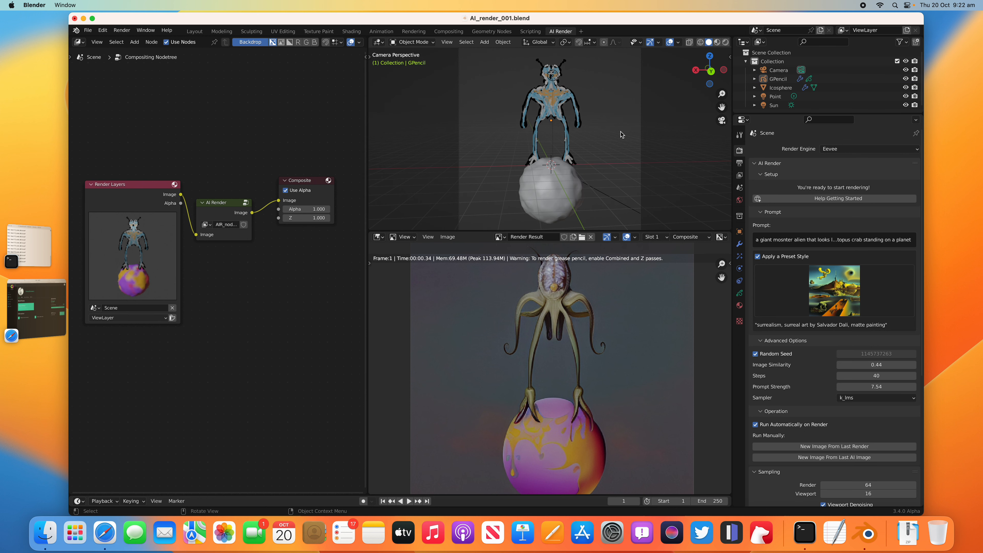
pyautogui.scroll(-1, 622, 137)
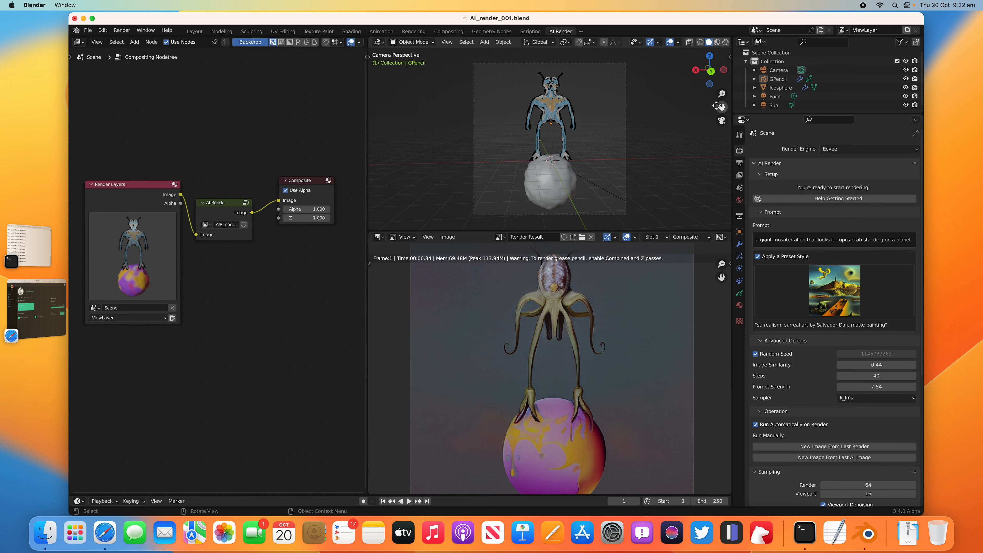
# Step: Lock the camera to the view and move it closer to the grease pencil alien
pyautogui.click(731, 57)
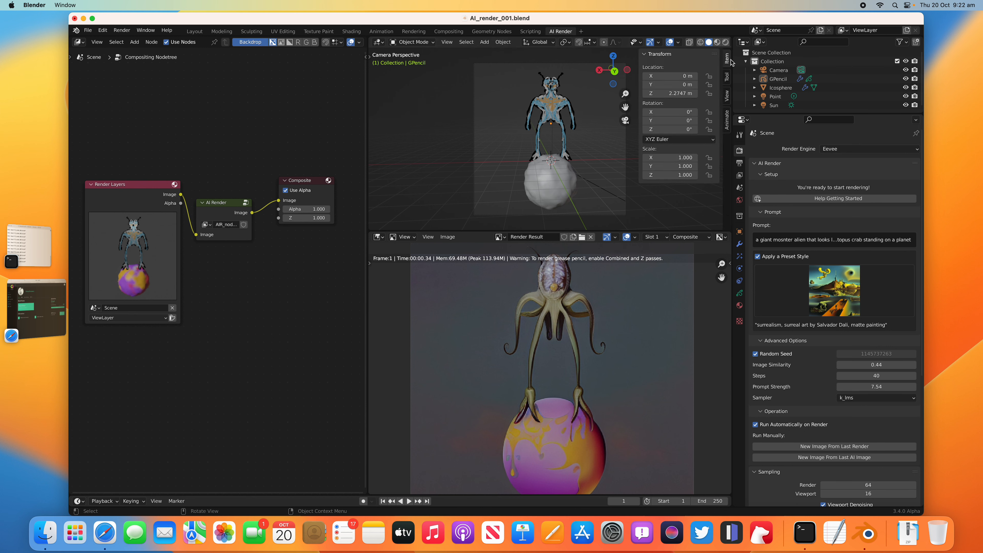
pyautogui.click(727, 77)
pyautogui.click(727, 96)
pyautogui.click(677, 163)
pyautogui.scroll(3, 567, 155)
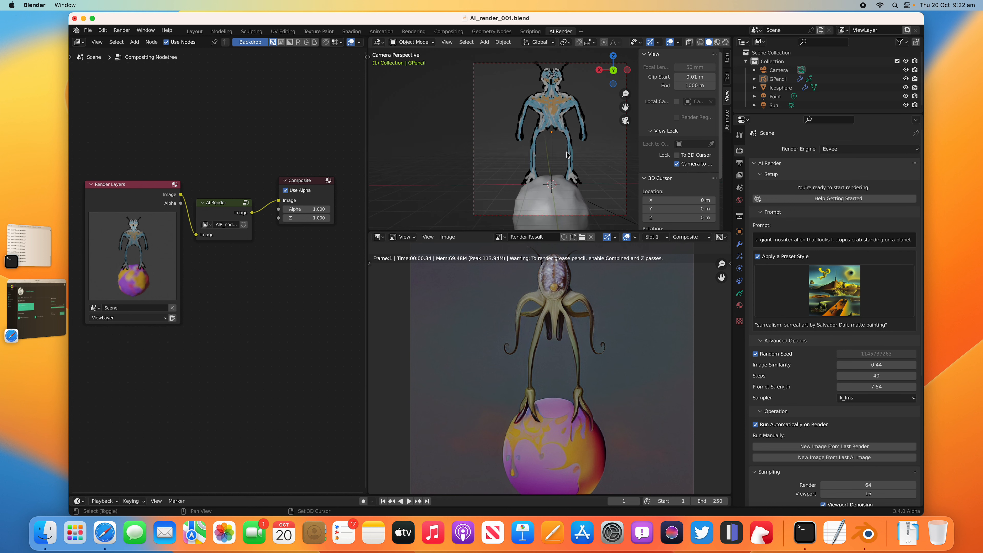
pyautogui.scroll(-3, 567, 155)
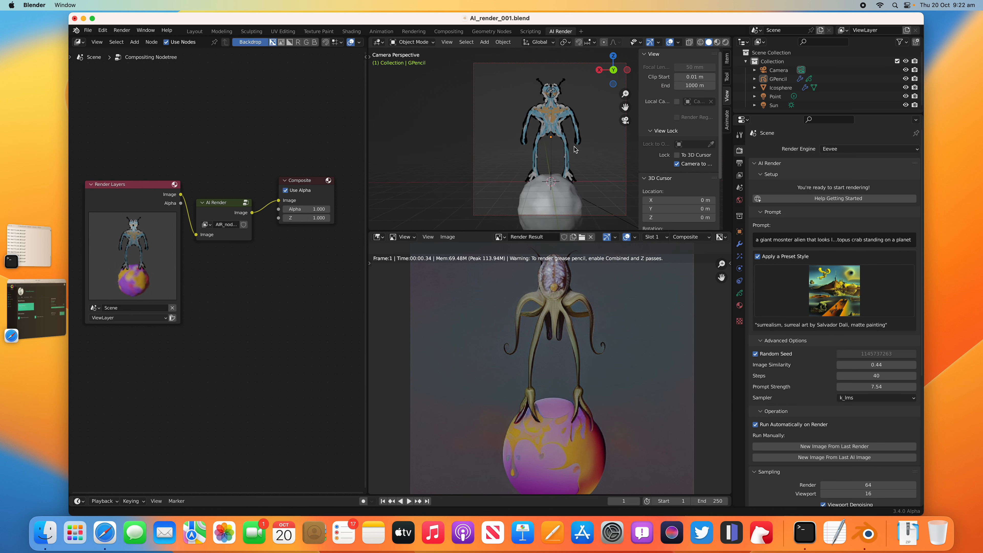
# Step: Save the blend file and render the image with AI Render from the new camera framing
pyautogui.press('super+s')
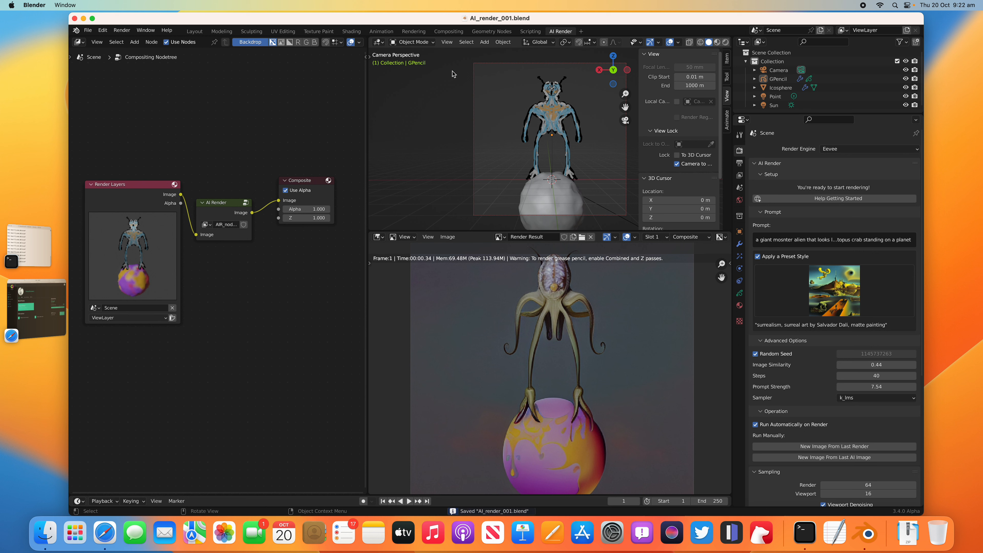
pyautogui.click(122, 30)
pyautogui.click(132, 41)
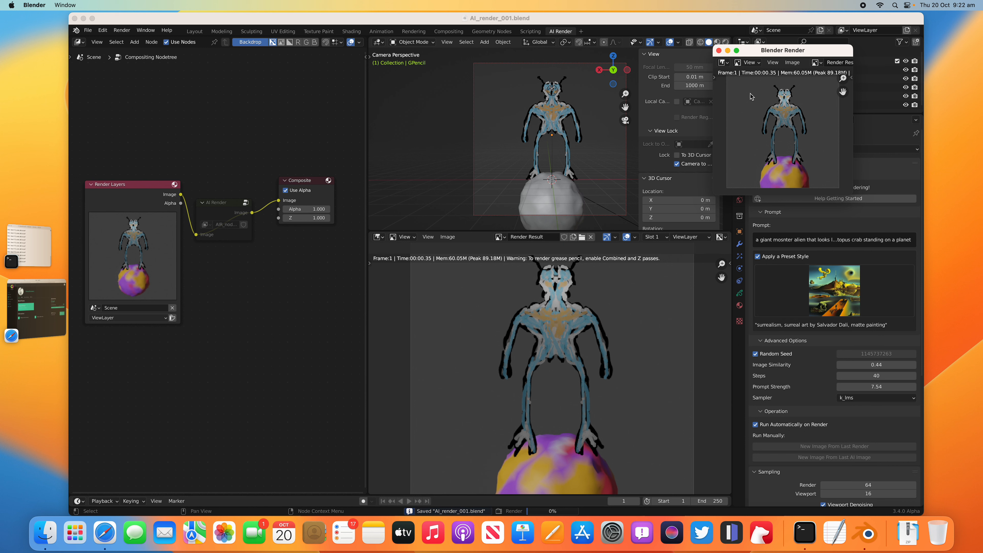
pyautogui.moveTo(775, 52); pyautogui.dragTo(112, 106)
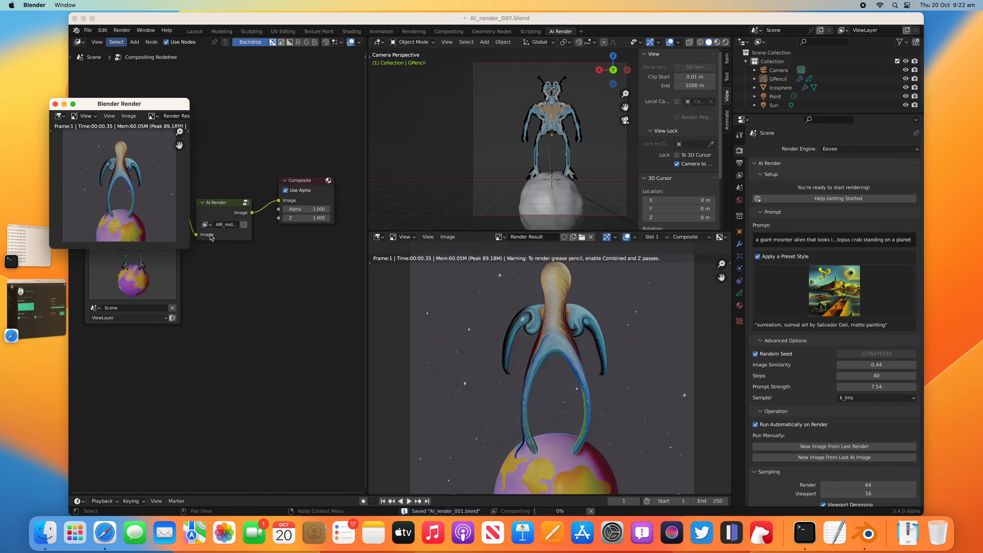
# Step: Switch to Safari to check the remaining DreamStudio membership credit, and return to Blender
pyautogui.moveTo(144, 106); pyautogui.dragTo(329, 91)
pyautogui.click(60, 299)
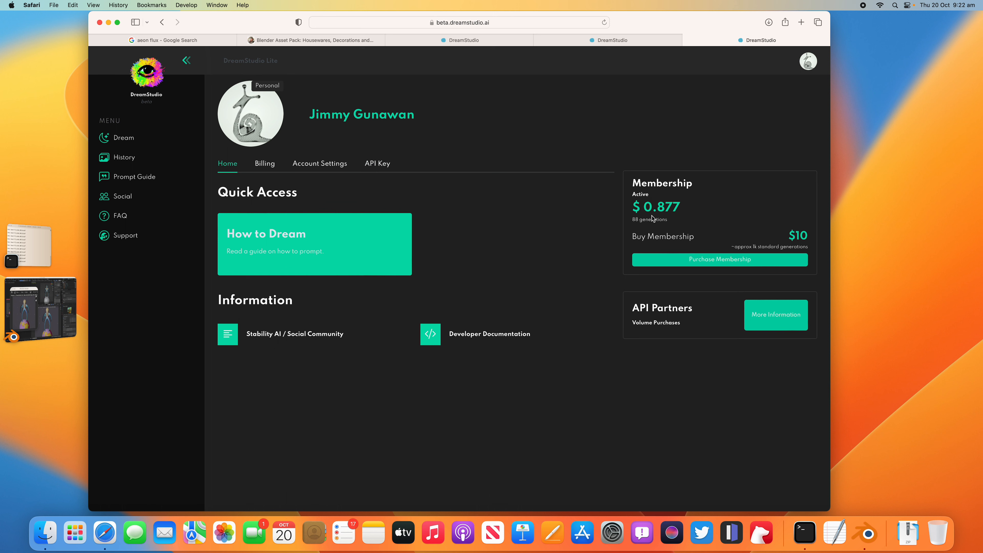
pyautogui.click(44, 302)
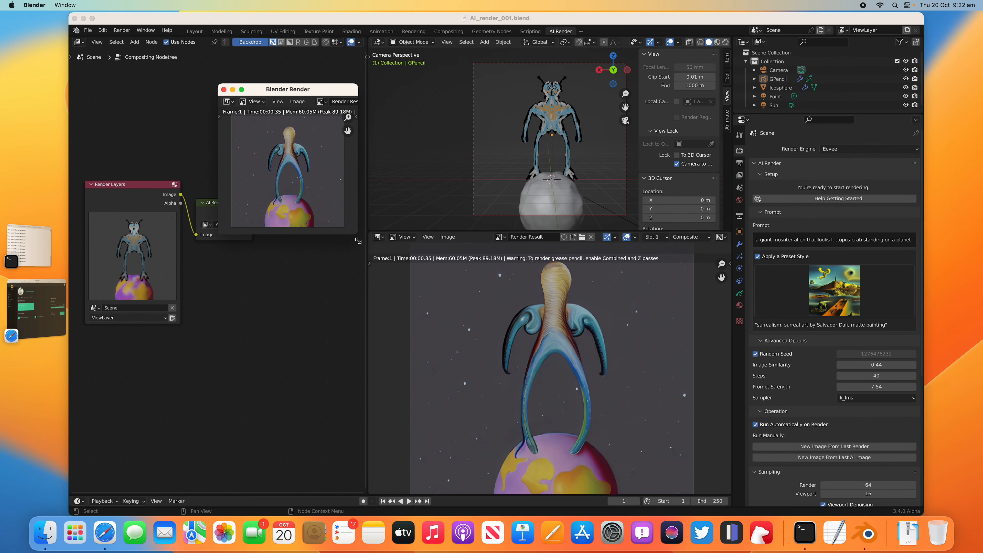
# Step: Enlarge the render window, inspect the AI-generated alien up close, and close the window
pyautogui.moveTo(354, 235); pyautogui.dragTo(522, 391)
pyautogui.scroll(3, 410, 280)
pyautogui.scroll(-1, 404, 233)
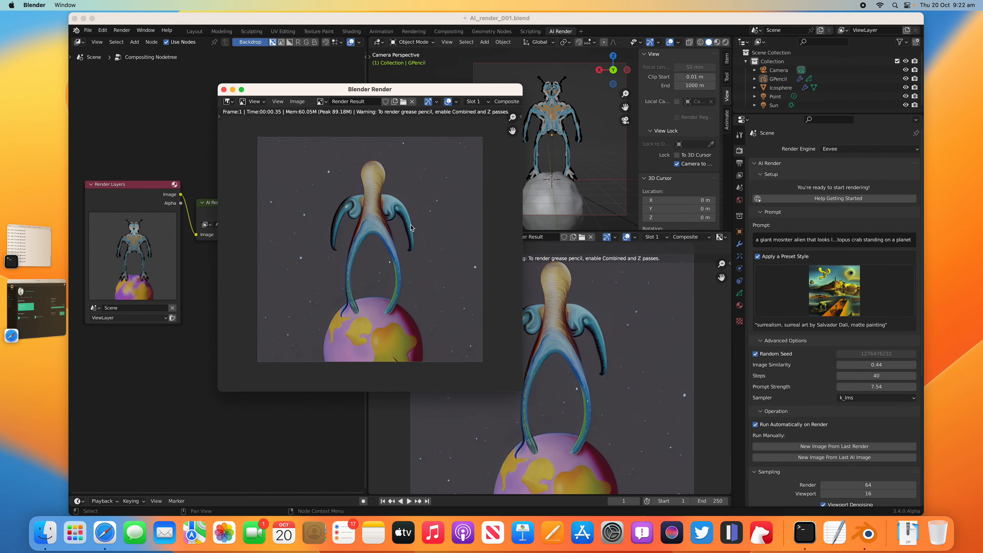
pyautogui.click(224, 90)
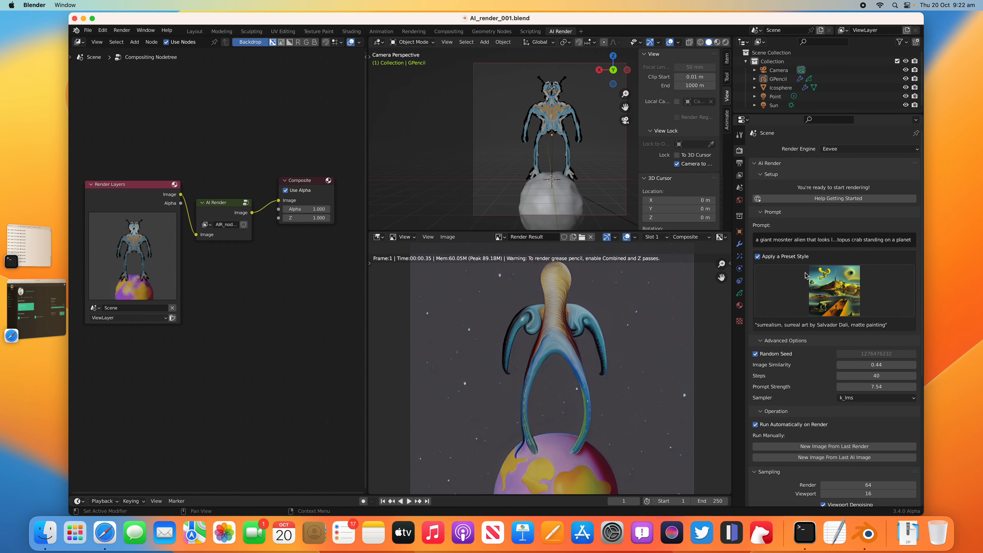
# Step: Make the properties editor taller, render the image again with the same prompt, and enlarge the render window
pyautogui.moveTo(790, 114); pyautogui.dragTo(791, 90)
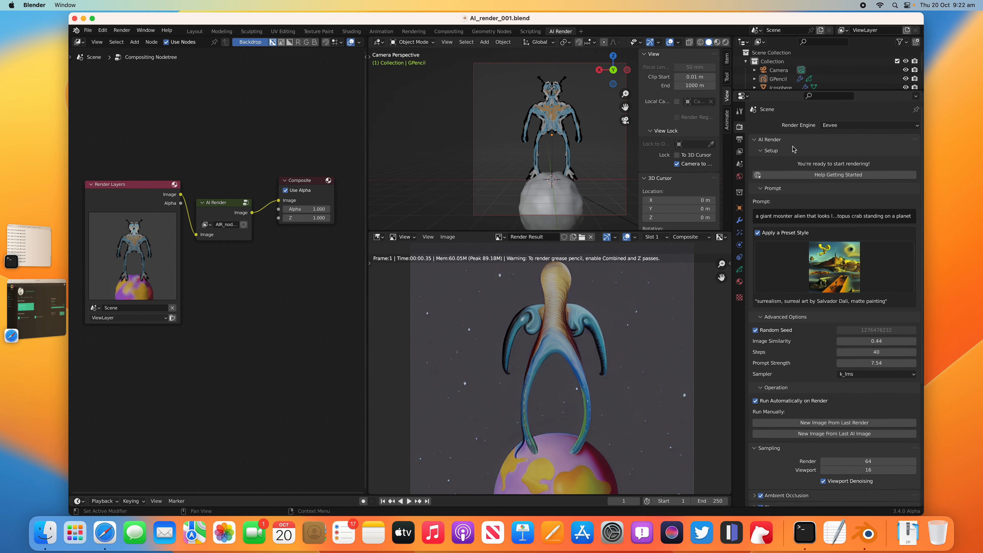
pyautogui.click(122, 31)
pyautogui.click(130, 41)
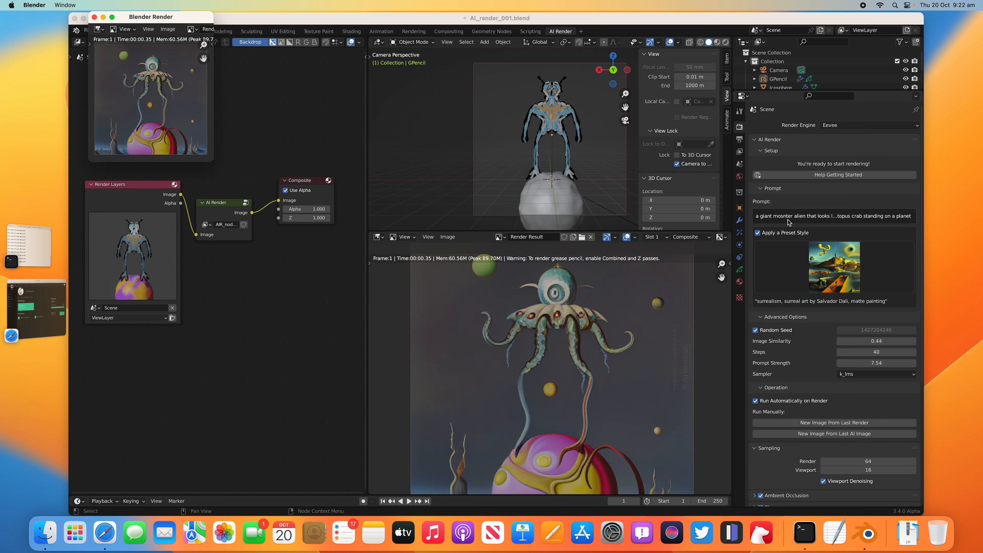
pyautogui.moveTo(160, 20); pyautogui.dragTo(318, 143)
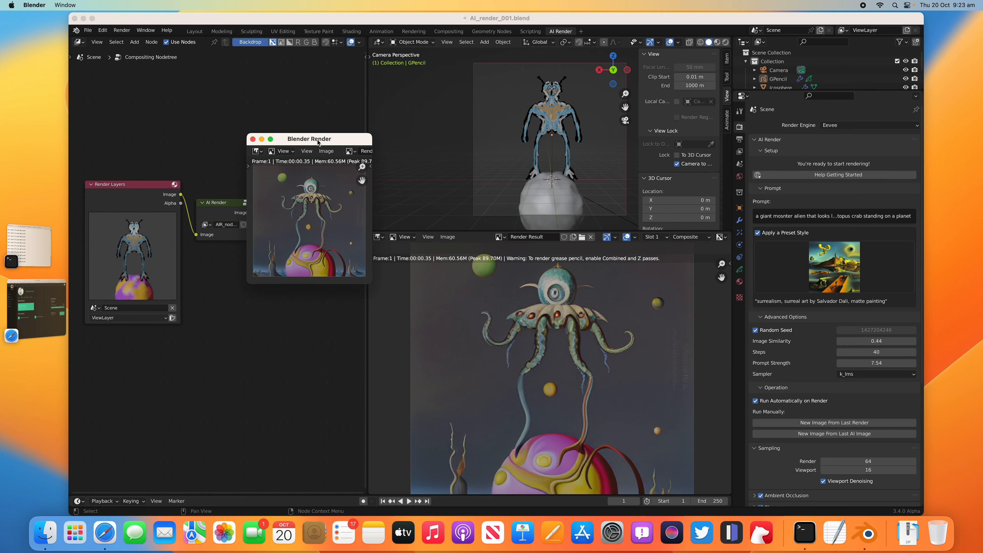
pyautogui.moveTo(374, 289); pyautogui.dragTo(466, 381)
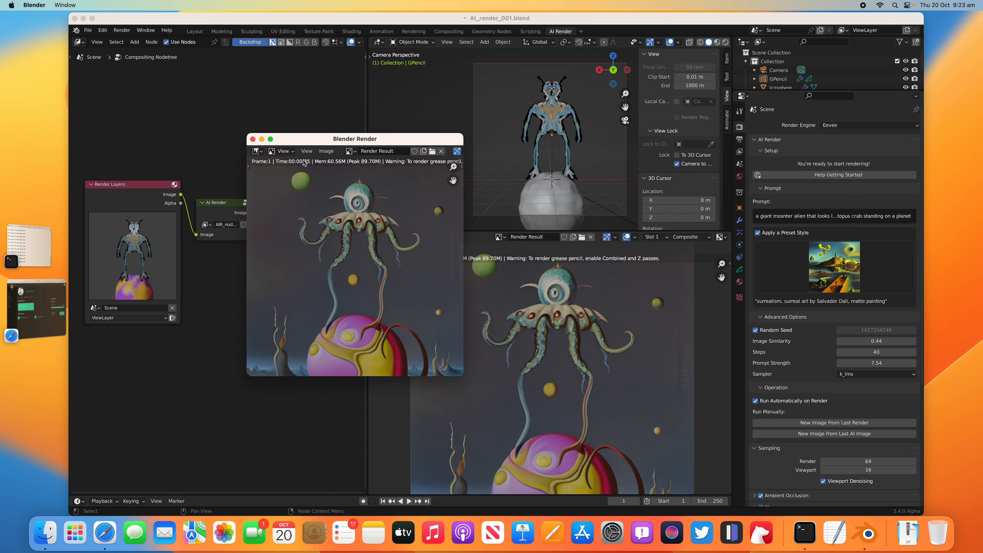
# Step: Save the rendered image as 0013.png in the _DS_PlanetAlien folder and close the render window
pyautogui.click(326, 151)
pyautogui.click(348, 219)
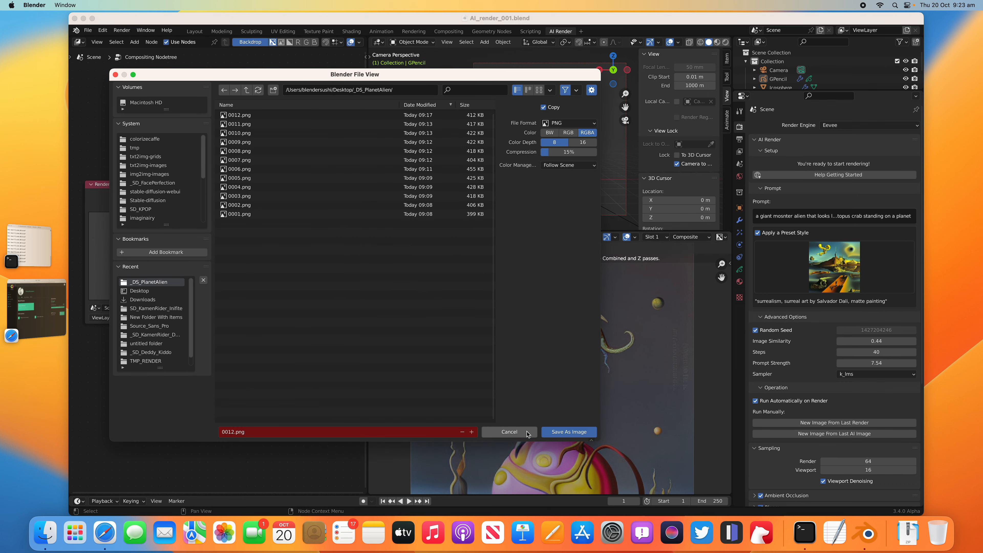
pyautogui.click(471, 432)
pyautogui.click(569, 432)
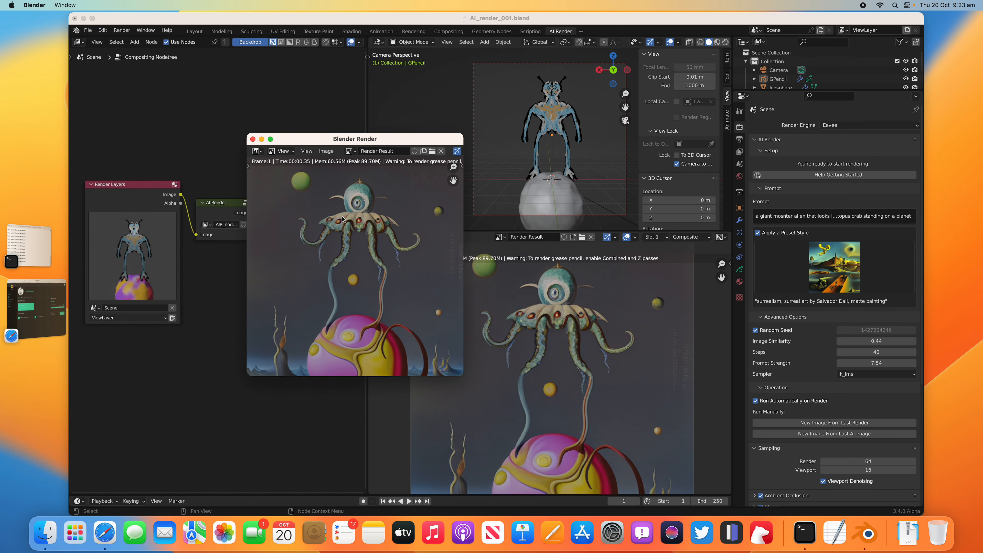
pyautogui.click(253, 139)
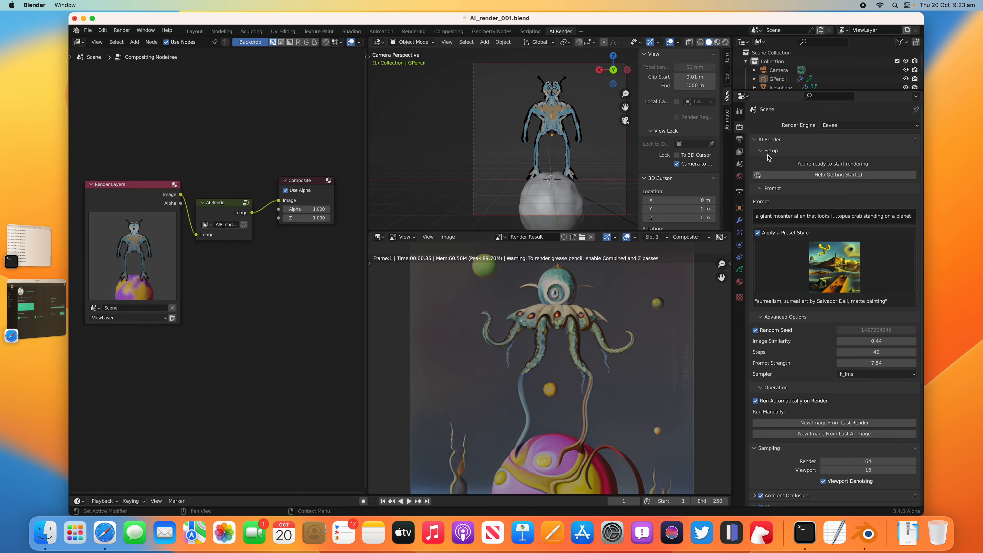
# Step: Look through the preset styles available for AI Render
pyautogui.click(830, 268)
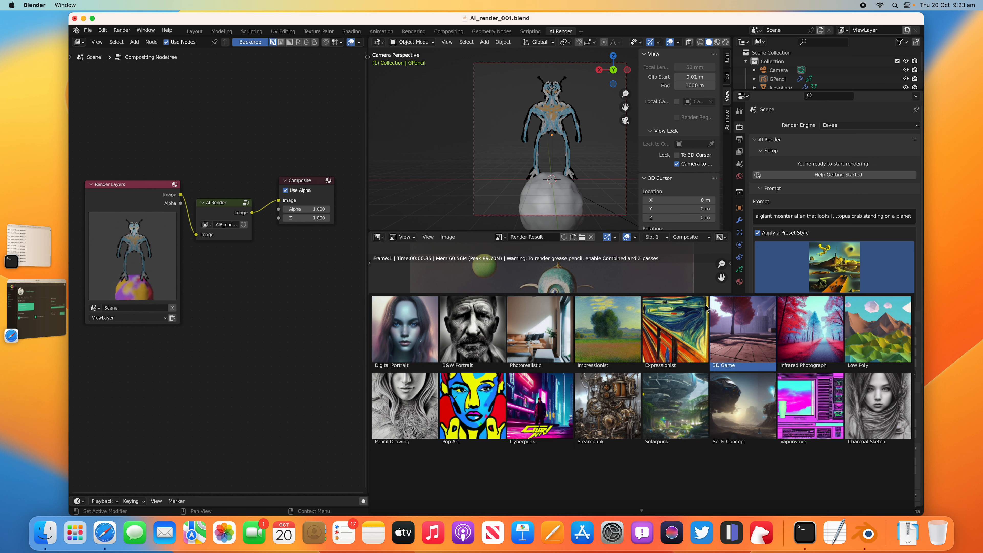
pyautogui.click(792, 278)
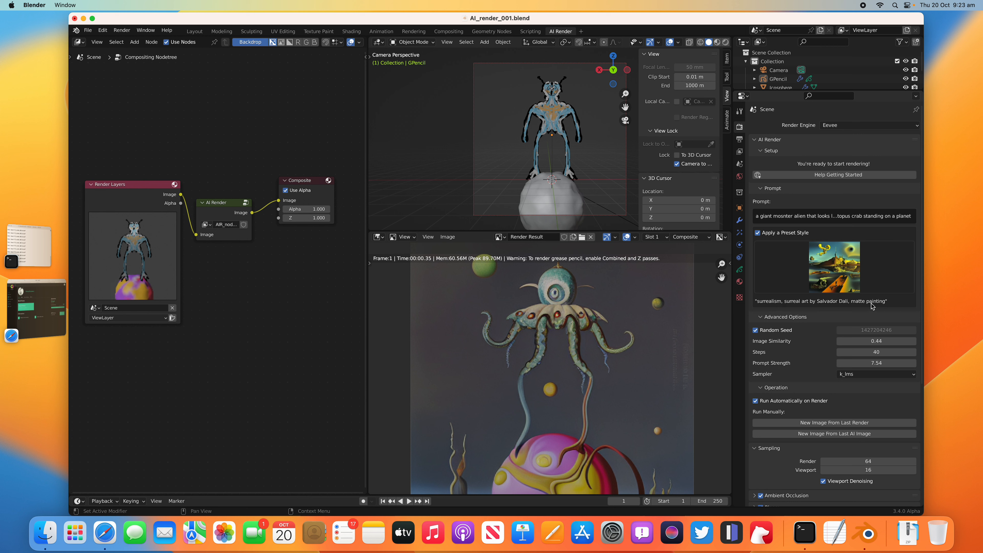
# Step: Correct the misspelled word in the AI Render prompt to "monster"
pyautogui.click(790, 216)
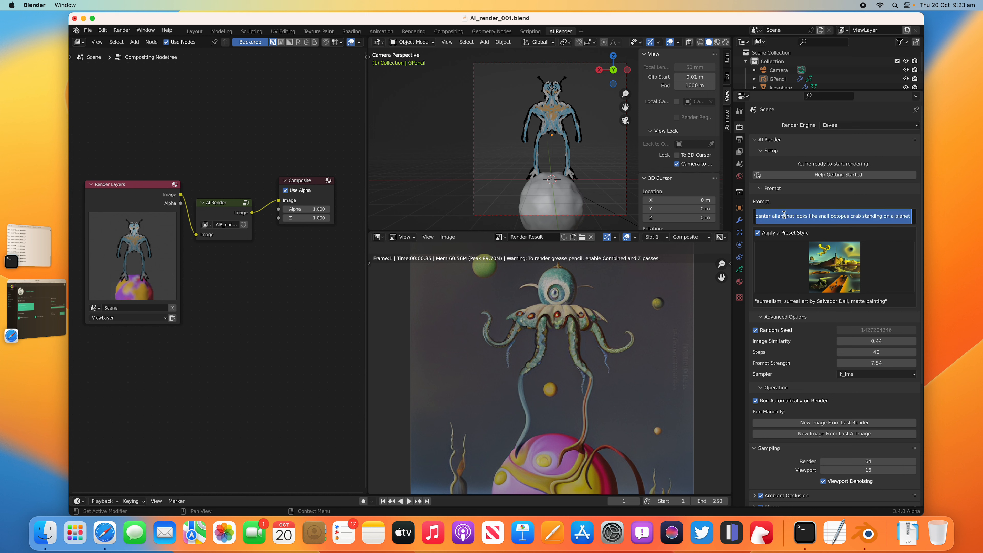
pyautogui.click(773, 216)
pyautogui.doubleClick(771, 216)
pyautogui.write('onster')
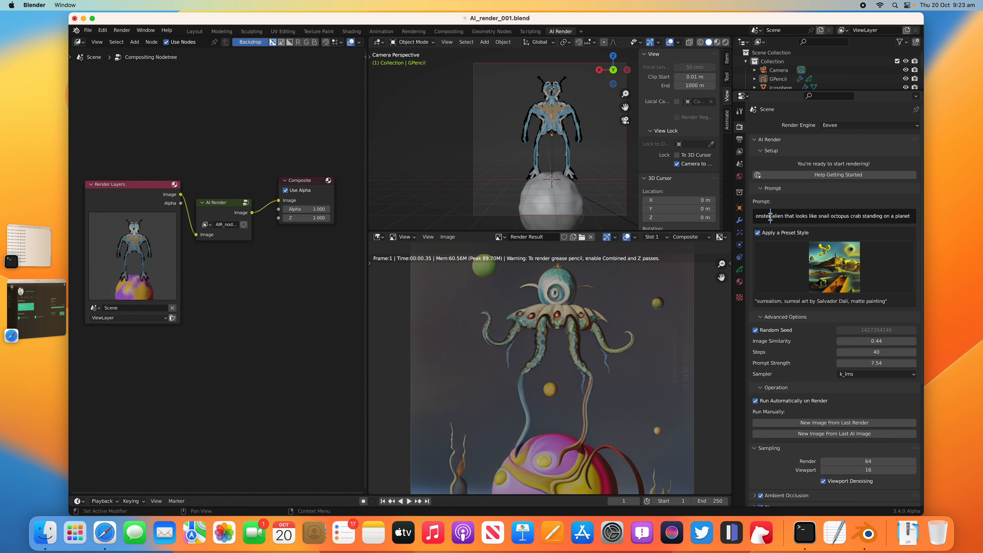
pyautogui.click(847, 216)
pyautogui.press('Return')
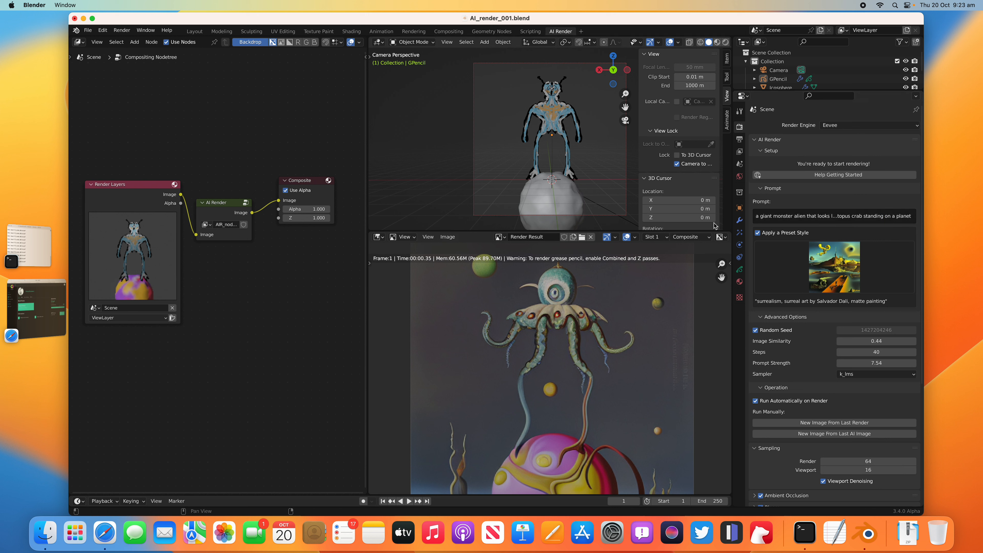
# Step: Append ", 4K, greg rutkowski" to the end of the AI Render prompt
pyautogui.doubleClick(904, 216)
pyautogui.press('End')
pyautogui.write(', 4')
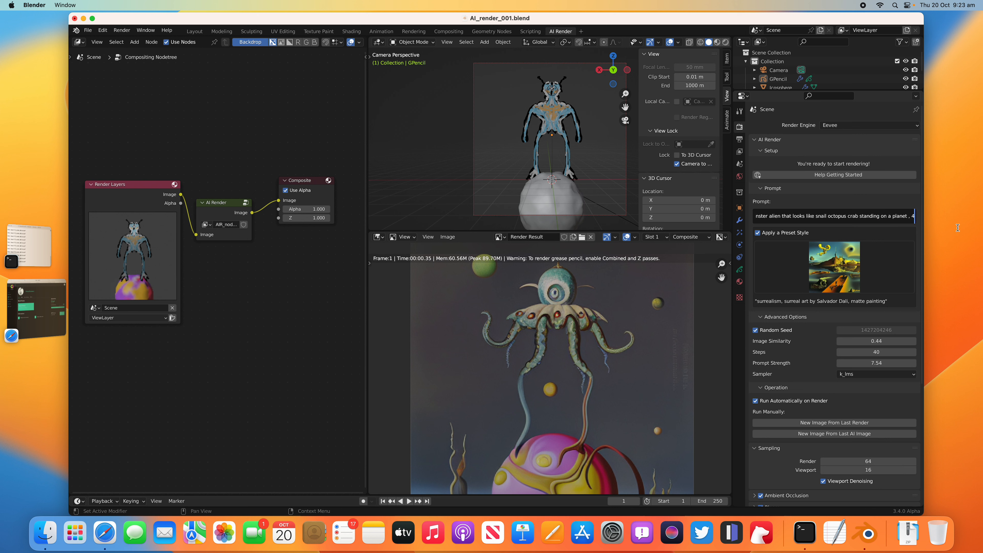
pyautogui.write('K,')
pyautogui.write(' greg')
pyautogui.write(' rutkowk')
pyautogui.write('ki')
pyautogui.press('Return')
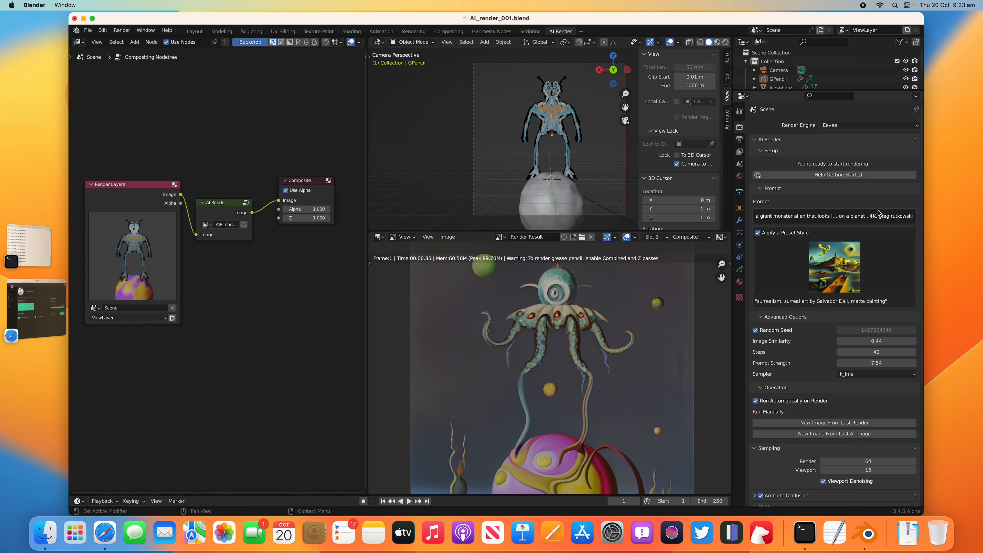
# Step: Render the image with the extended prompt and inspect the result in an enlarged render window
pyautogui.click(122, 30)
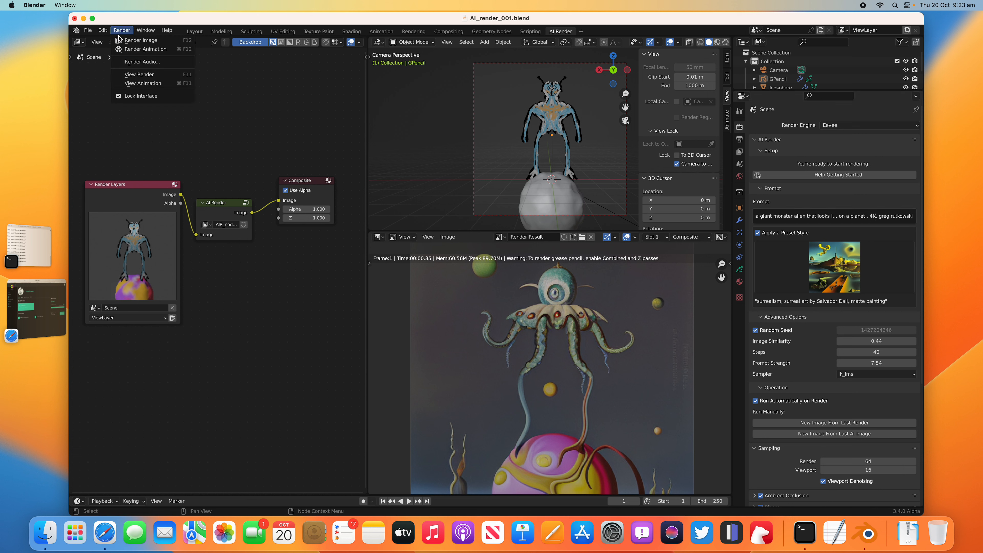
pyautogui.click(153, 52)
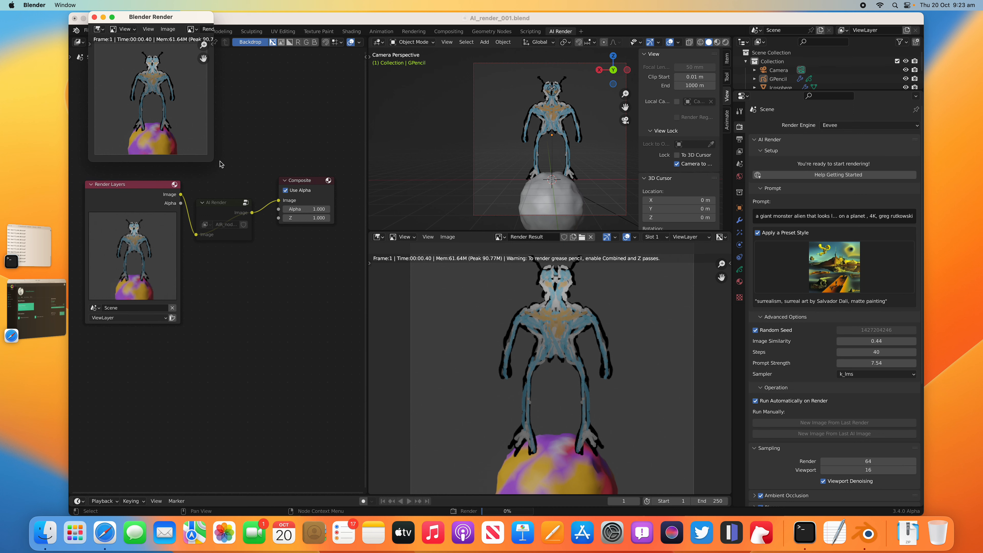
pyautogui.moveTo(213, 161); pyautogui.dragTo(470, 386)
pyautogui.scroll(5, 344, 259)
pyautogui.scroll(-1, 343, 259)
pyautogui.scroll(-2, 286, 178)
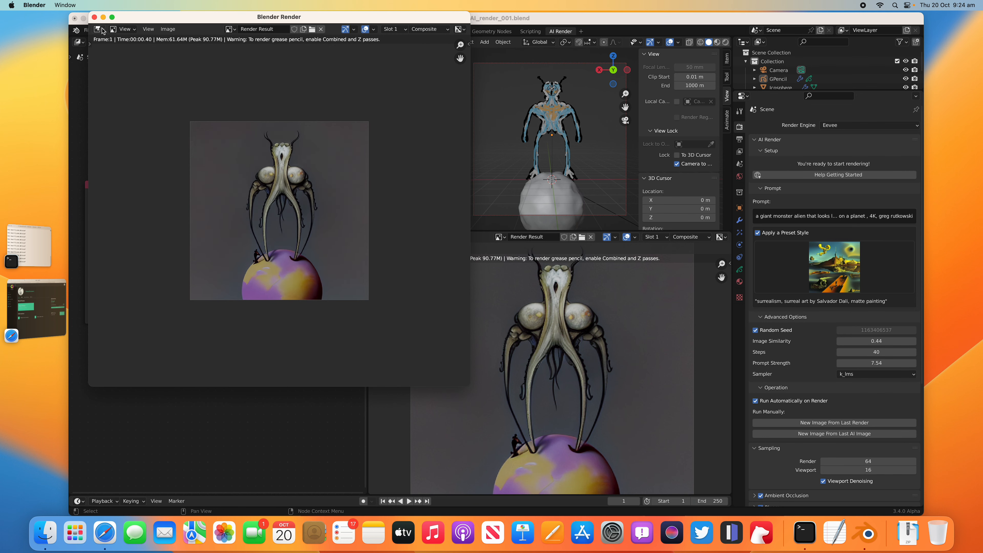
# Step: Save the rendered image as 0014.png in the _DS_PlanetAlien folder and close the render window
pyautogui.click(165, 31)
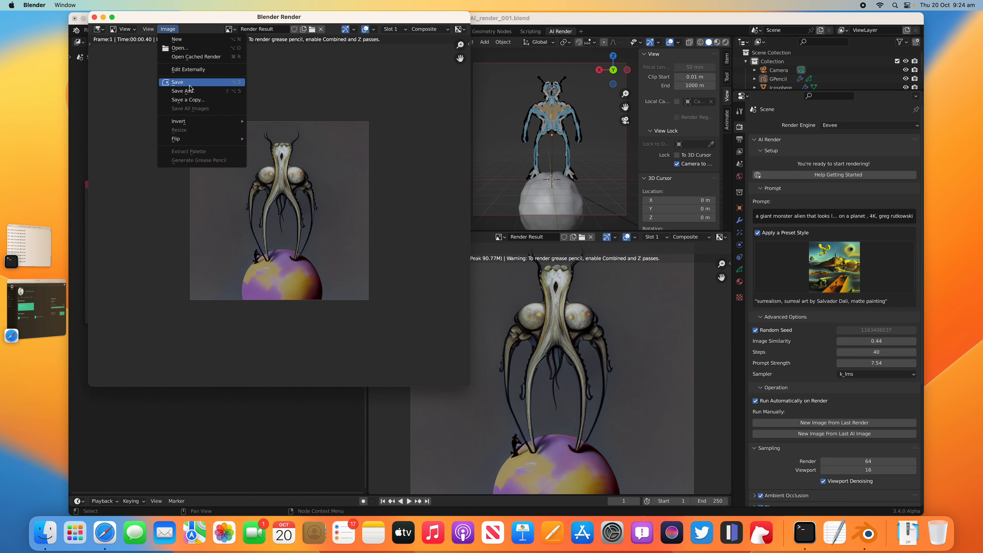
pyautogui.click(182, 92)
pyautogui.click(451, 376)
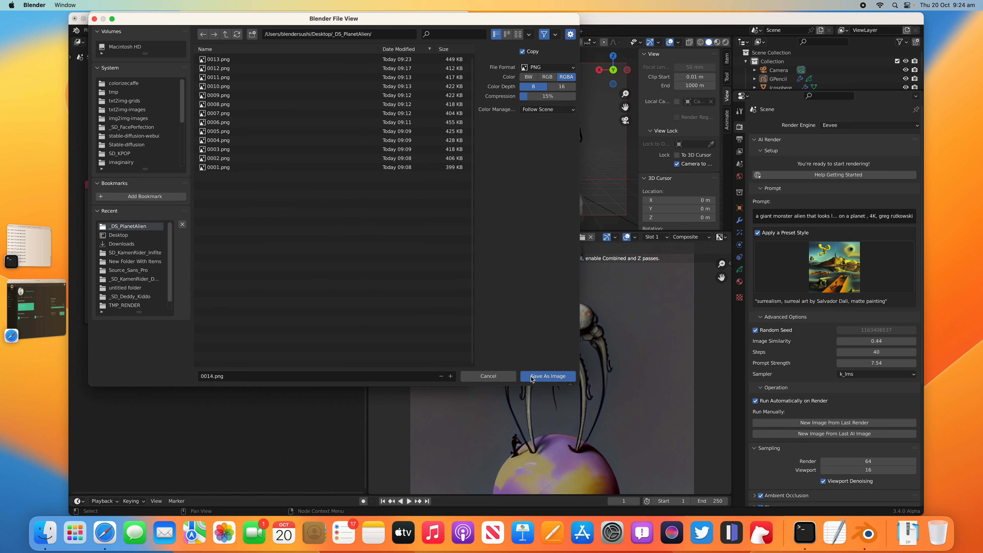
pyautogui.click(532, 378)
pyautogui.click(94, 18)
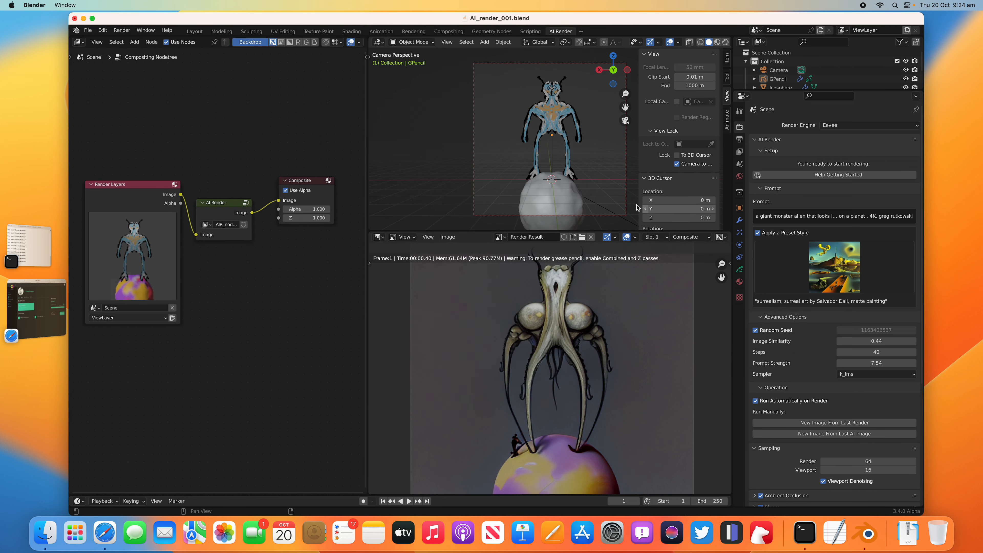
# Step: Widen the properties editor, check the AI Render add-on's setup in the Preferences, and hide the viewport sidebar
pyautogui.moveTo(732, 117); pyautogui.dragTo(678, 116)
pyautogui.click(103, 30)
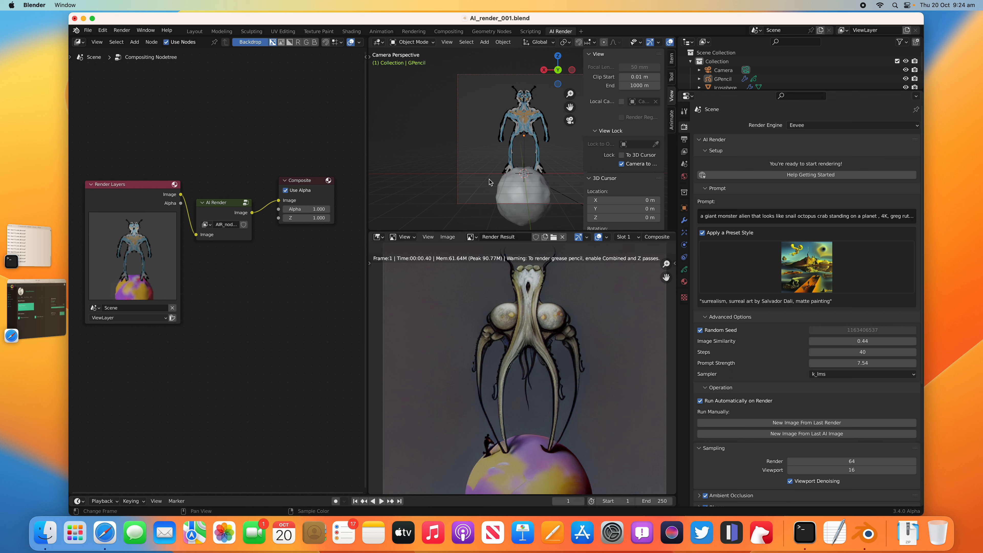
pyautogui.click(103, 30)
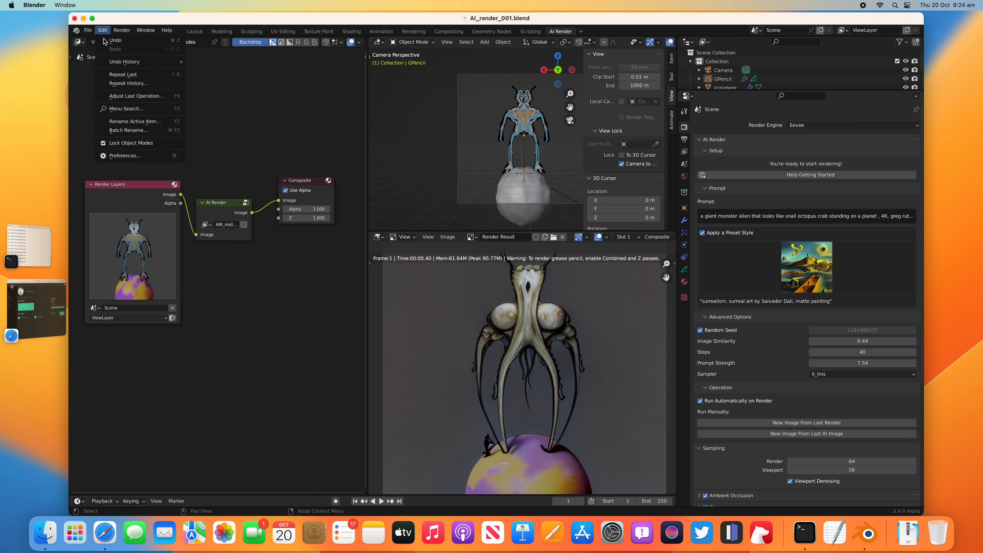
pyautogui.click(121, 156)
pyautogui.moveTo(379, 174); pyautogui.dragTo(293, 180)
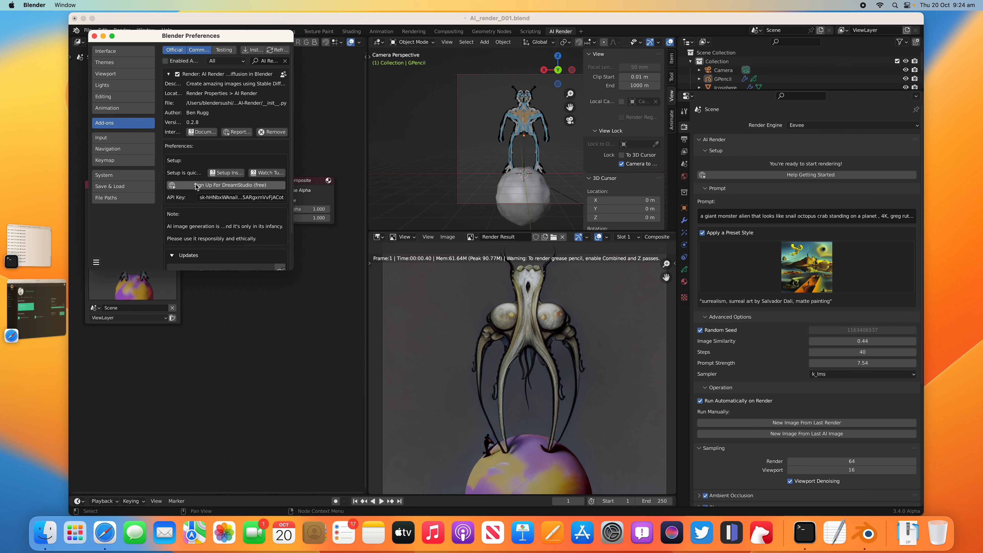
pyautogui.click(94, 36)
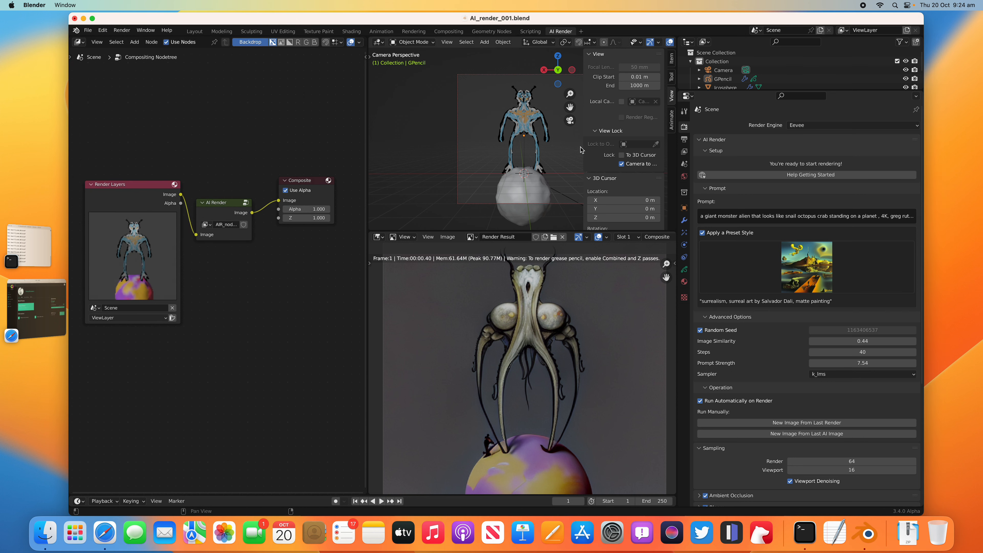
pyautogui.press('n')
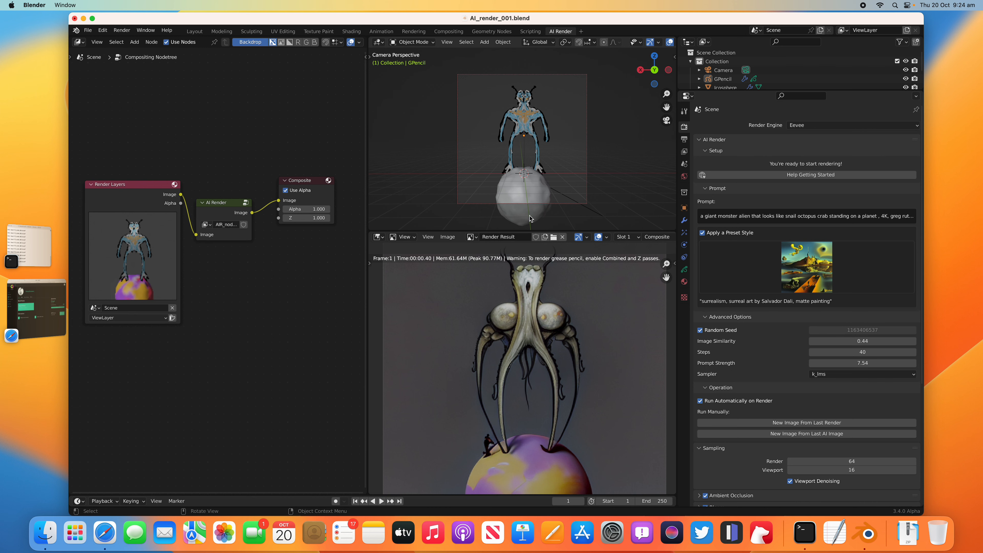
# Step: Create a new file from the General template and expand the window to full screen
pyautogui.click(87, 31)
pyautogui.moveTo(116, 40)
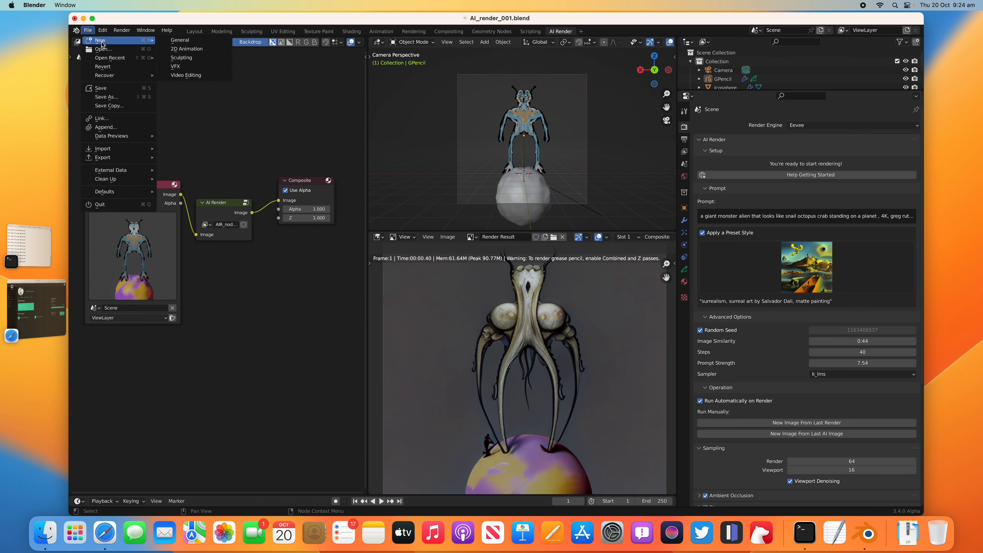
pyautogui.click(193, 41)
pyautogui.click(459, 287)
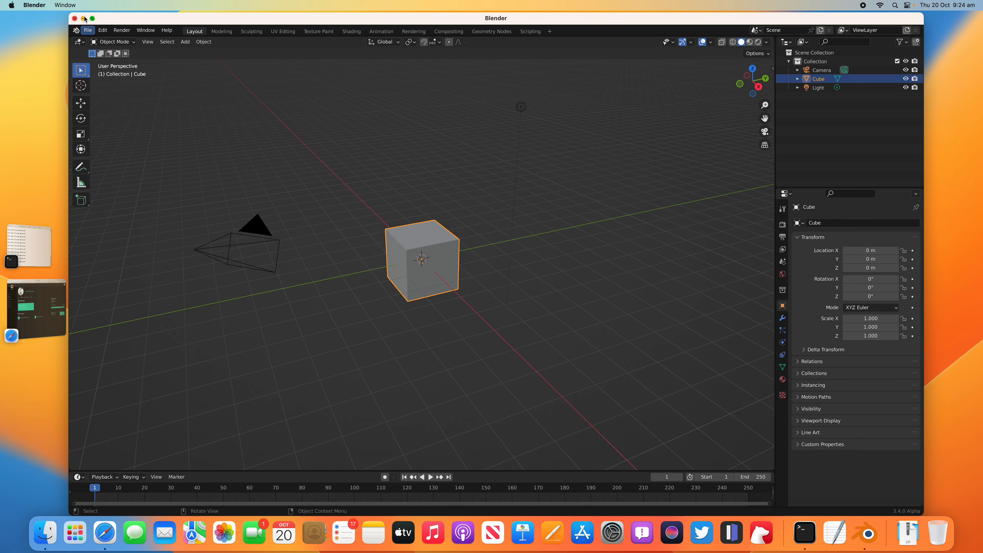
pyautogui.click(93, 19)
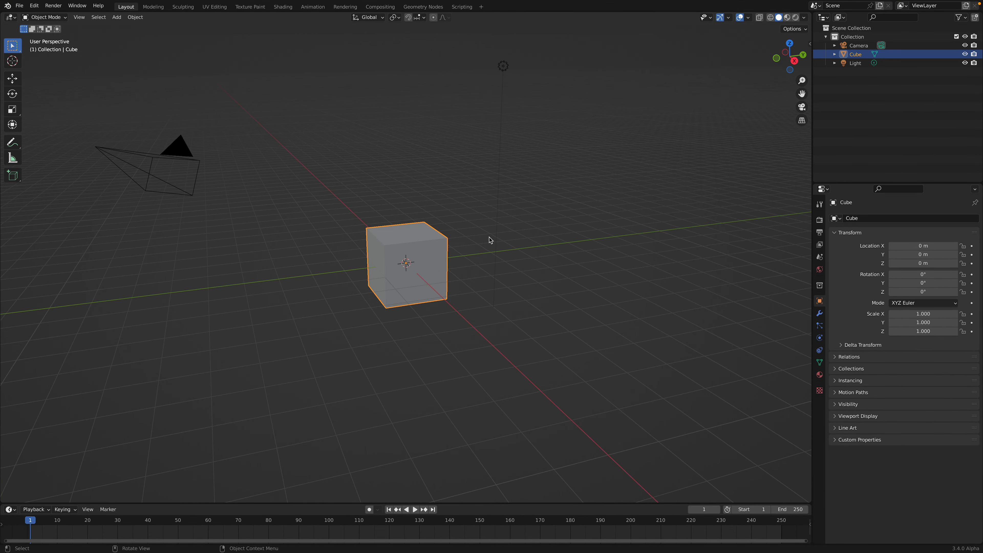
# Step: Delete all default objects from the new scene
pyautogui.press('a')
pyautogui.press('x')
pyautogui.click(458, 238)
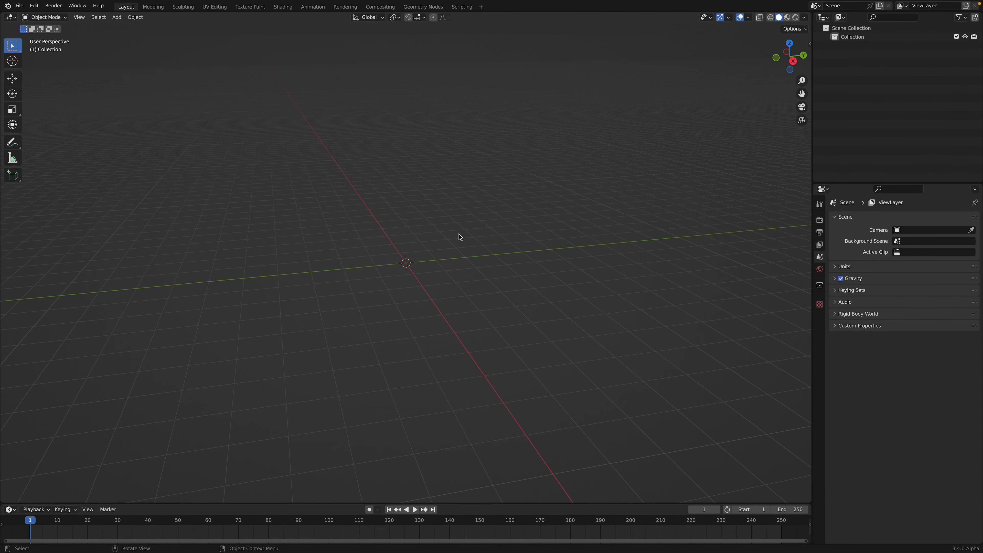
# Step: Switch to the front view and add a blank grease pencil object at the origin
pyautogui.press('`')
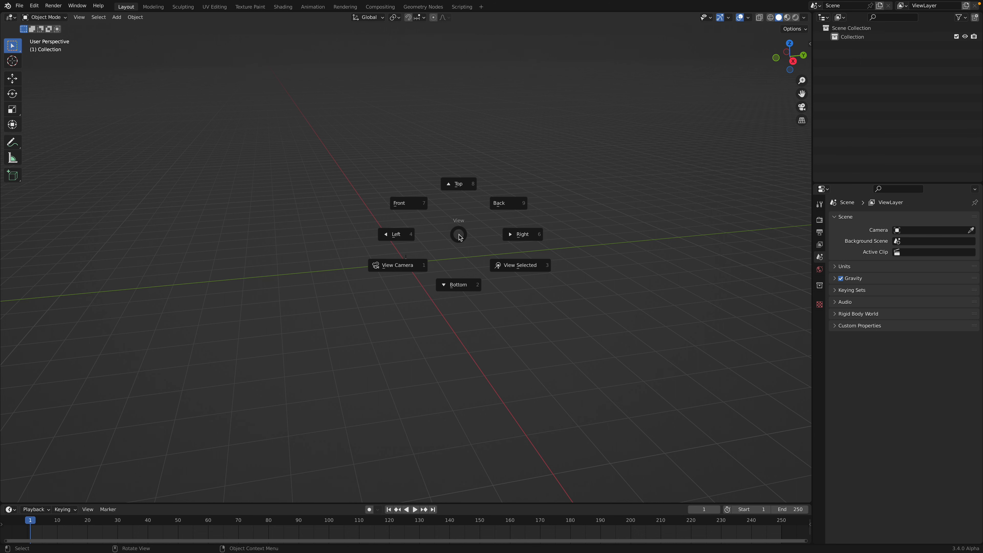
pyautogui.click(408, 204)
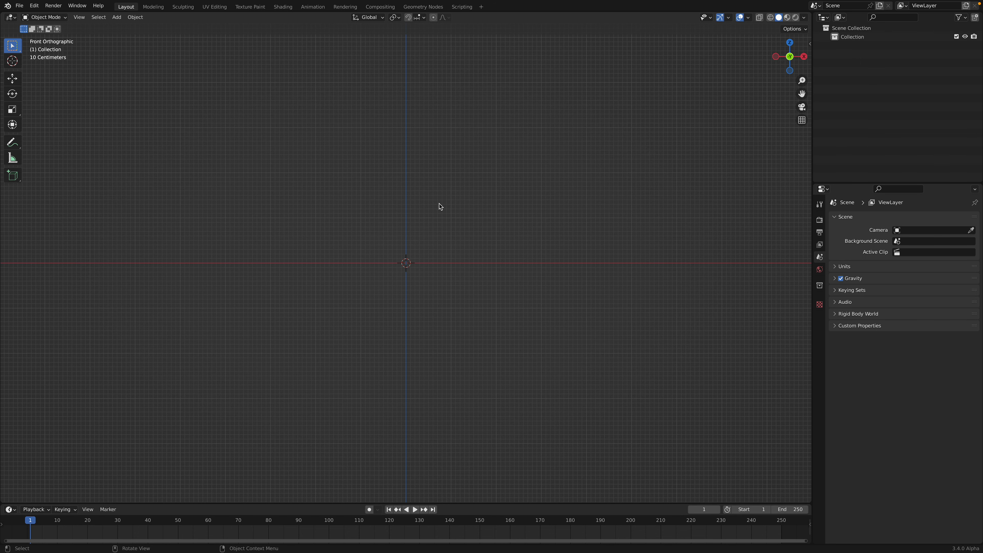
pyautogui.hotkey('shift', 'a')
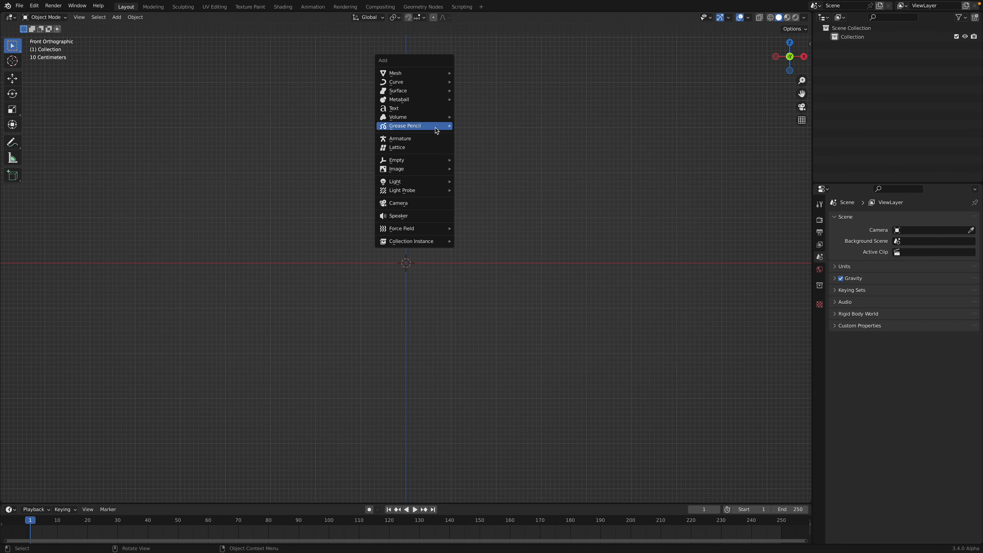
pyautogui.moveTo(436, 131)
pyautogui.click(484, 128)
pyautogui.keyDown('shift'); pyautogui.moveTo(462, 148); pyautogui.dragTo(466, 279, button='middle'); pyautogui.keyUp('shift')
# Step: Save the file as alien_gp_AI_001.blend in the Desktop folder
pyautogui.click(19, 5)
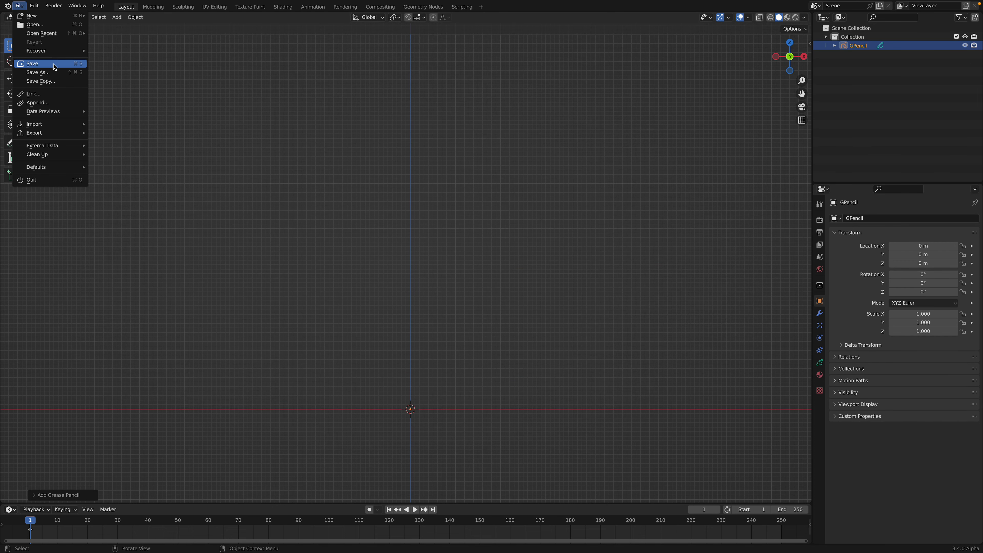
pyautogui.click(38, 71)
pyautogui.doubleClick(367, 459)
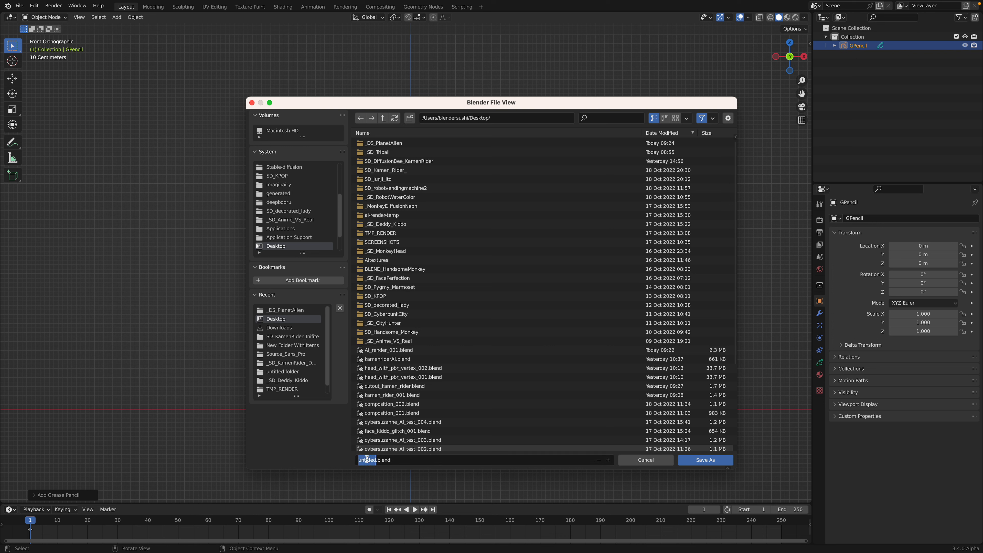
pyautogui.write('alien_gp_AI_001')
pyautogui.click(689, 466)
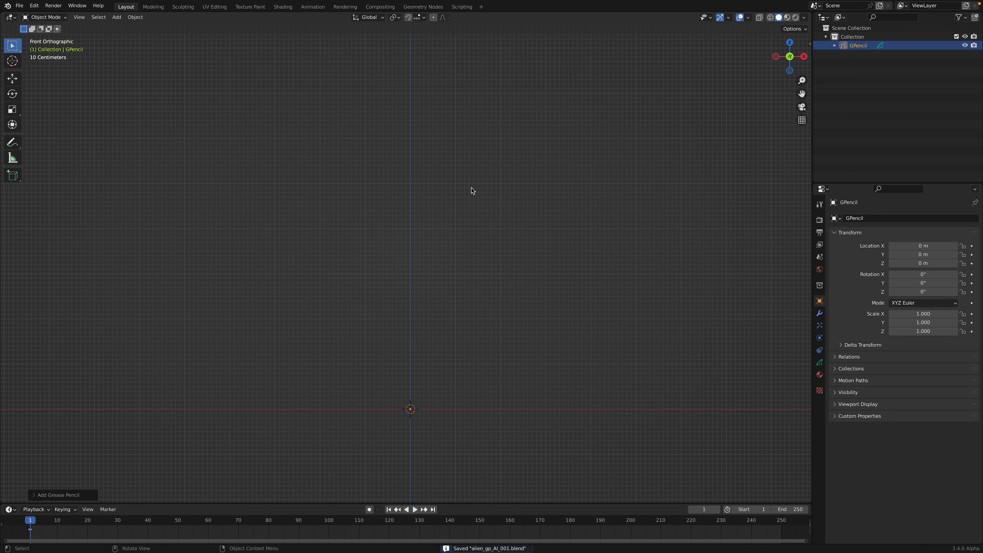
# Step: Put the grease pencil object in Draw Mode and choose the Ink Pen Rough brush
pyautogui.click(45, 17)
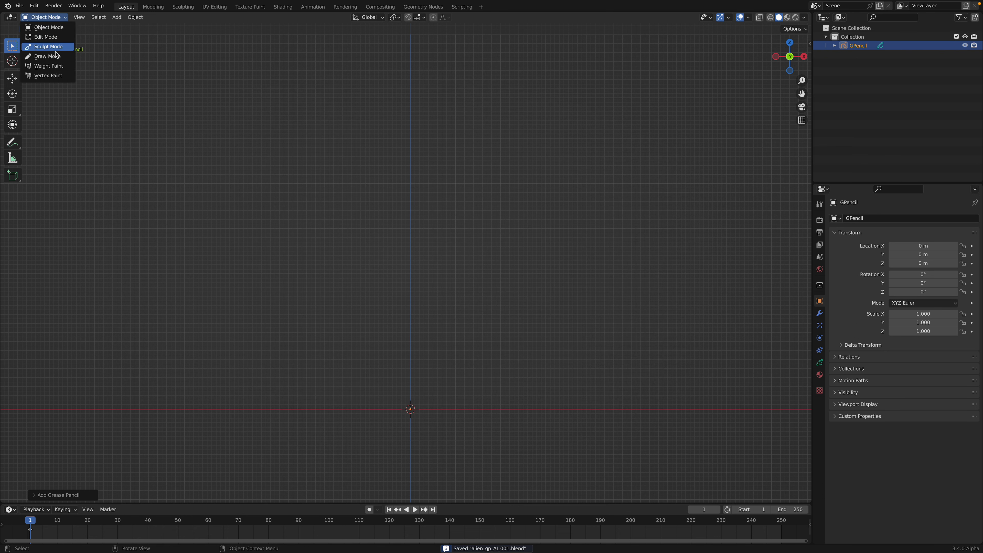
pyautogui.click(59, 56)
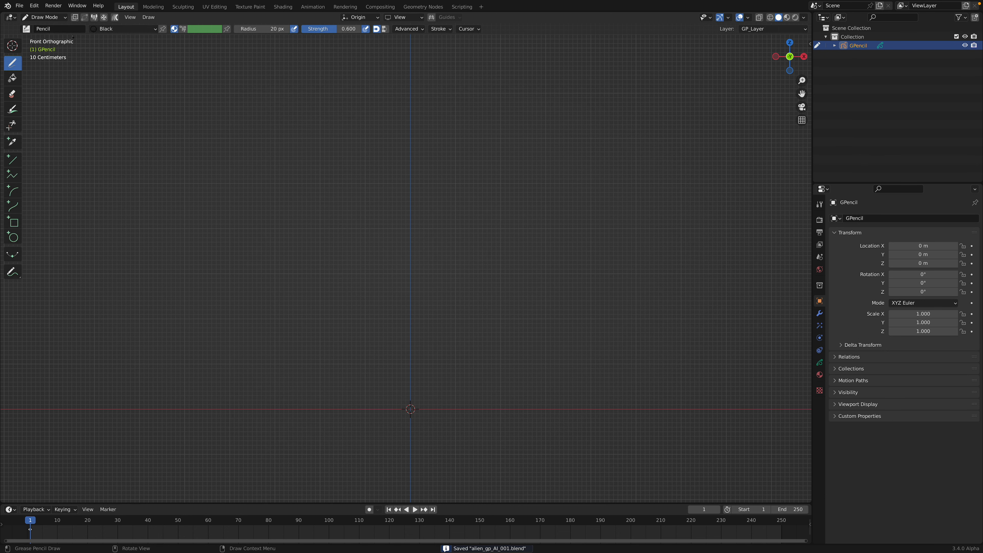
pyautogui.click(53, 18)
pyautogui.click(39, 29)
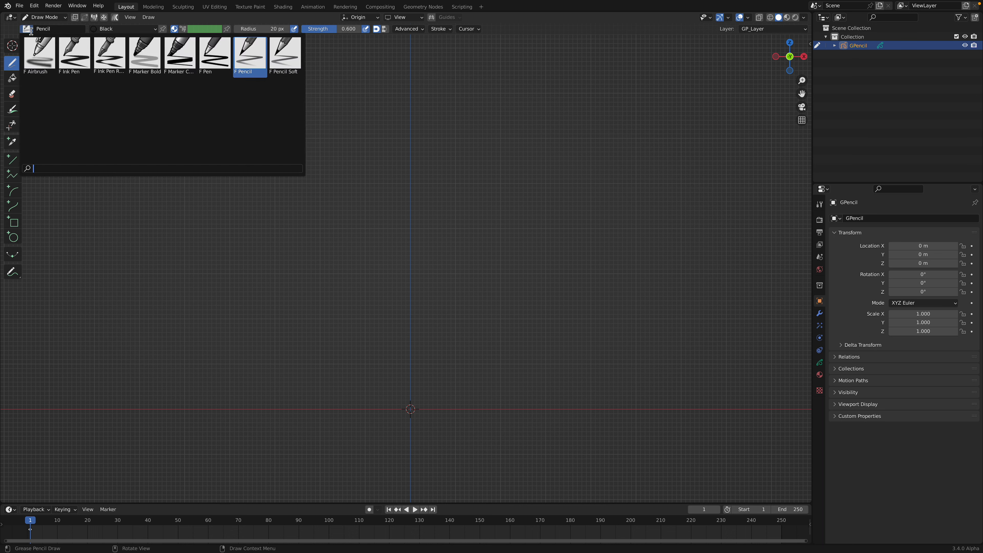
pyautogui.click(110, 60)
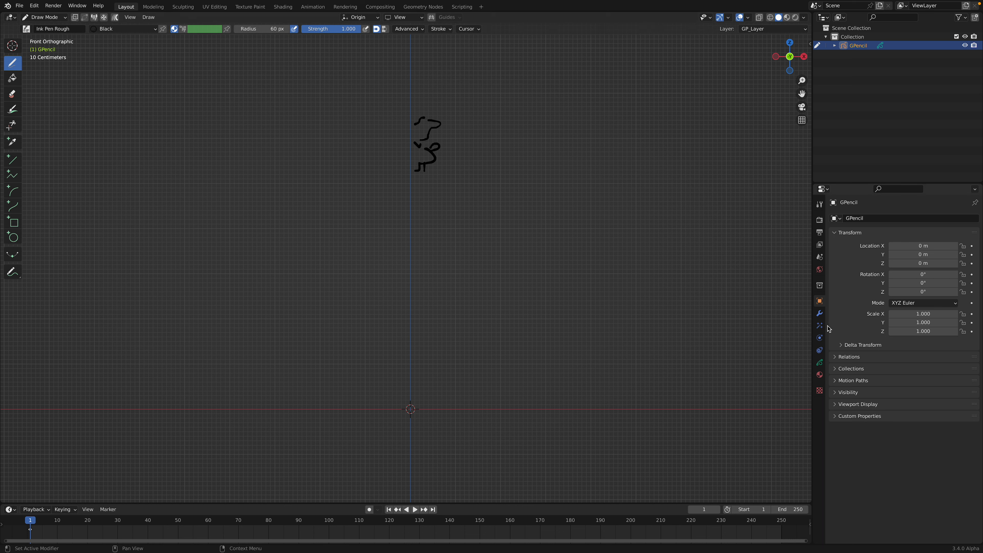
# Step: Add a Mirror modifier to the grease pencil object to mirror its strokes across the X axis
pyautogui.click(819, 313)
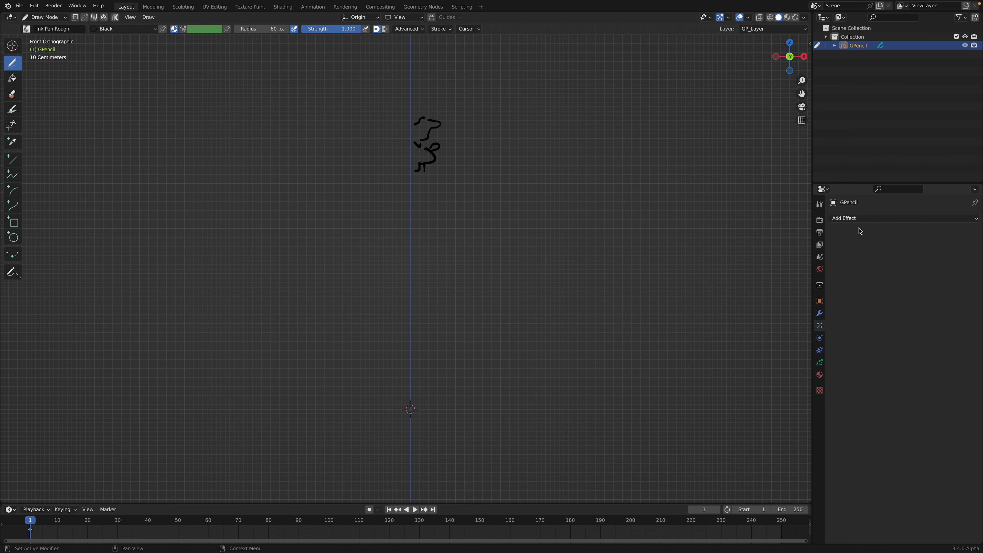
pyautogui.click(860, 219)
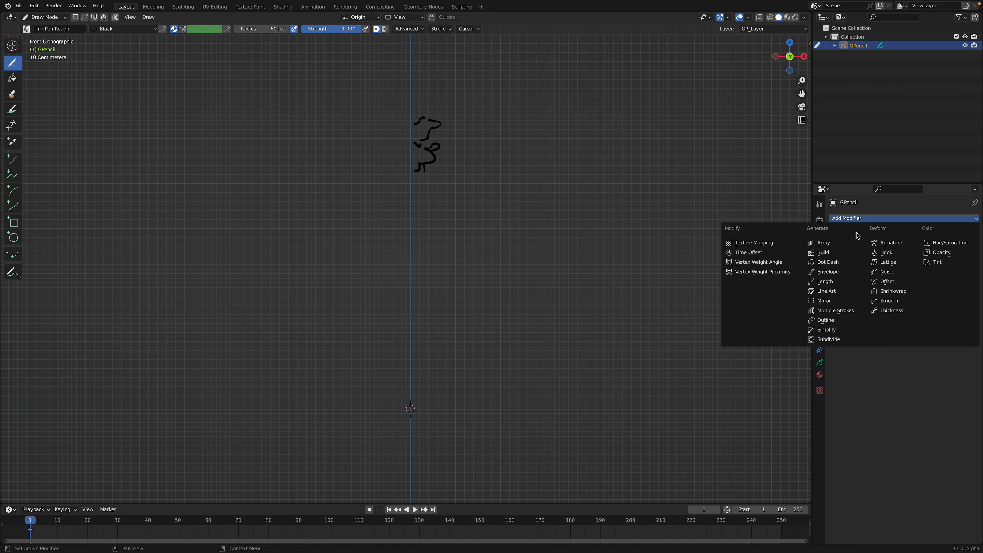
pyautogui.click(846, 302)
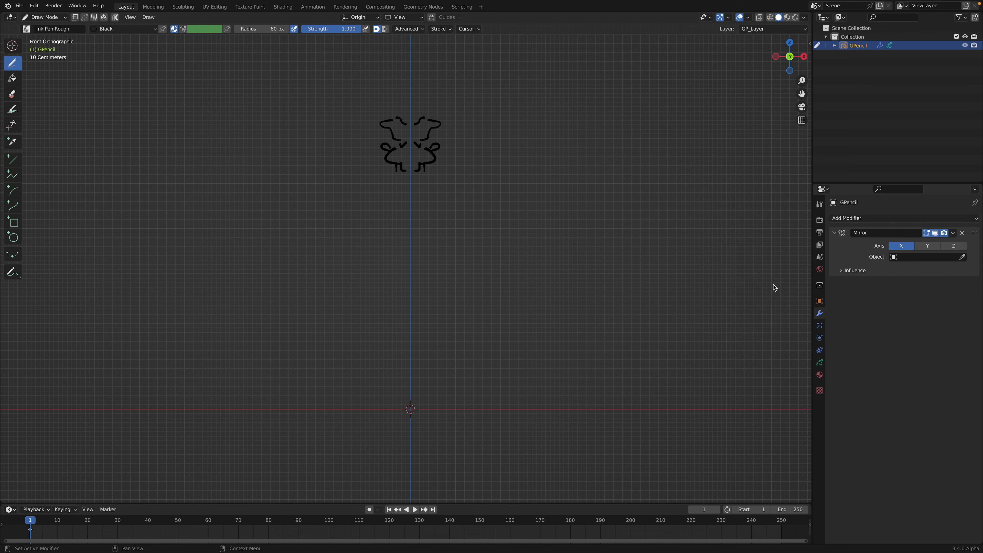
# Step: Draw the alien's facial details and horns with mirrored strokes along the center line
pyautogui.moveTo(413, 137); pyautogui.dragTo(410, 145)
pyautogui.moveTo(410, 130); pyautogui.dragTo(416, 133)
pyautogui.moveTo(412, 127); pyautogui.dragTo(424, 118)
pyautogui.moveTo(424, 119)
pyautogui.mouseDown()
pyautogui.moveTo(428, 147)
pyautogui.moveTo(442, 97)
pyautogui.mouseUp()
# Step: Draw the alien's arms and torso down to the waist, adding ear, mouth and chest details
pyautogui.moveTo(426, 170)
pyautogui.mouseDown()
pyautogui.moveTo(461, 192)
pyautogui.moveTo(459, 241)
pyautogui.mouseUp()
pyautogui.moveTo(435, 177)
pyautogui.mouseDown()
pyautogui.moveTo(441, 211)
pyautogui.moveTo(439, 201)
pyautogui.moveTo(416, 204)
pyautogui.mouseUp()
pyautogui.scroll(2, 433, 219)
pyautogui.moveTo(441, 146); pyautogui.dragTo(421, 155)
pyautogui.moveTo(454, 203); pyautogui.dragTo(456, 205)
pyautogui.moveTo(445, 194); pyautogui.dragTo(451, 211)
pyautogui.moveTo(435, 202); pyautogui.dragTo(422, 225)
pyautogui.moveTo(420, 204); pyautogui.dragTo(415, 229)
pyautogui.moveTo(440, 191); pyautogui.dragTo(435, 204)
pyautogui.moveTo(432, 132); pyautogui.dragTo(420, 142)
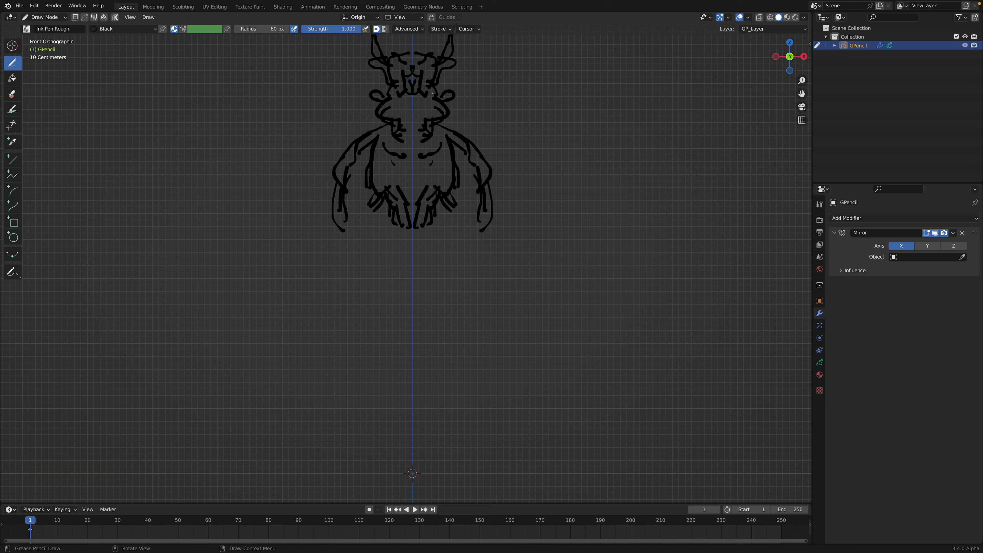
pyautogui.moveTo(453, 98); pyautogui.dragTo(413, 106)
pyautogui.moveTo(419, 160); pyautogui.dragTo(424, 171)
# Step: Draw the alien's legs and clawed feet below the waist, including small detail strokes on the shins
pyautogui.moveTo(434, 212)
pyautogui.mouseDown()
pyautogui.moveTo(438, 259)
pyautogui.moveTo(444, 248)
pyautogui.mouseUp()
pyautogui.moveTo(444, 204); pyautogui.dragTo(444, 314)
pyautogui.moveTo(447, 253); pyautogui.dragTo(468, 313)
pyautogui.moveTo(439, 264)
pyautogui.mouseDown()
pyautogui.moveTo(441, 339)
pyautogui.moveTo(480, 340)
pyautogui.moveTo(486, 353)
pyautogui.moveTo(459, 356)
pyautogui.moveTo(473, 359)
pyautogui.mouseUp()
pyautogui.moveTo(475, 348); pyautogui.dragTo(487, 359)
pyautogui.moveTo(453, 315); pyautogui.dragTo(450, 328)
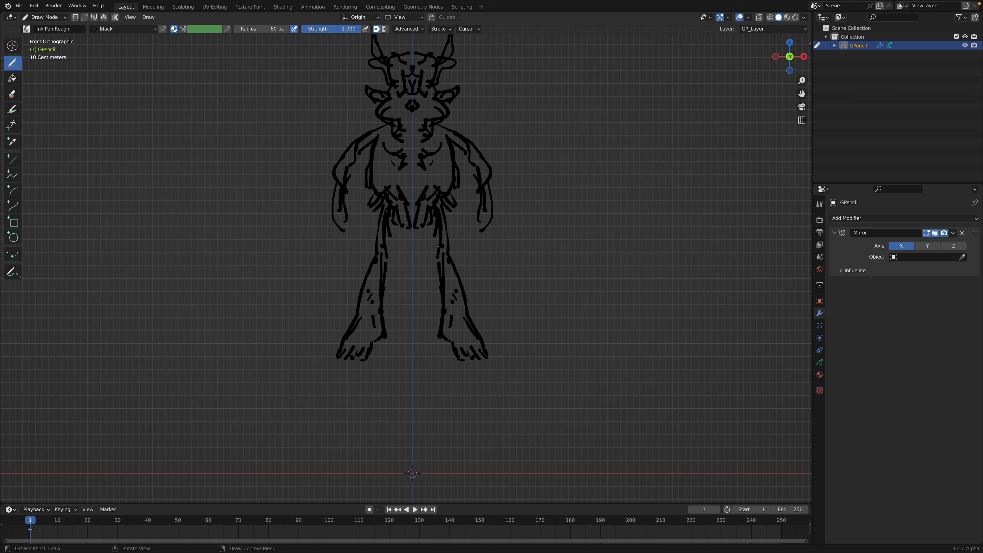
# Step: Draw long-fingered hands at the ends of the arms and add muscle lines to the arms and chest
pyautogui.moveTo(476, 234); pyautogui.dragTo(476, 234)
pyautogui.moveTo(480, 223)
pyautogui.mouseDown()
pyautogui.moveTo(470, 237)
pyautogui.moveTo(498, 254)
pyautogui.moveTo(484, 245)
pyautogui.mouseUp()
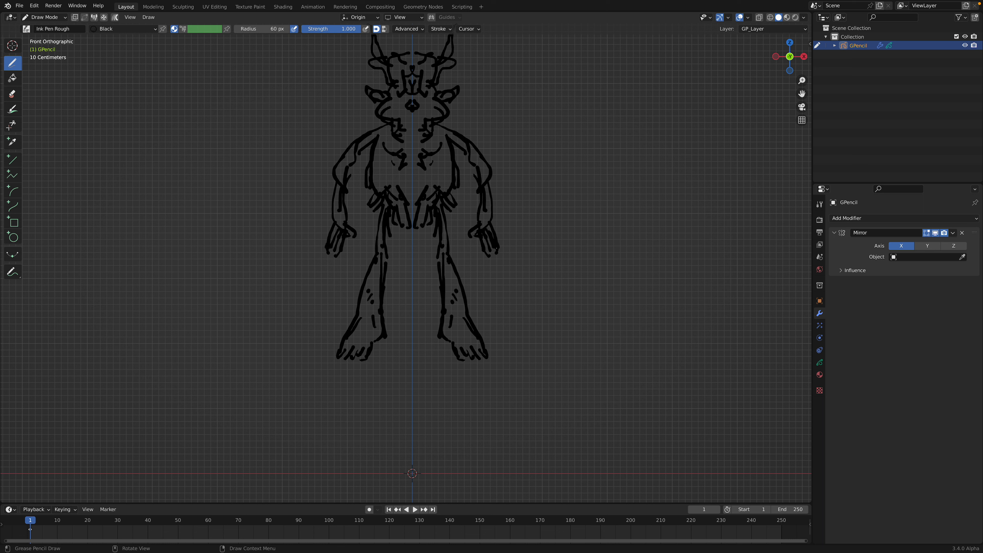
pyautogui.moveTo(483, 210); pyautogui.dragTo(487, 227)
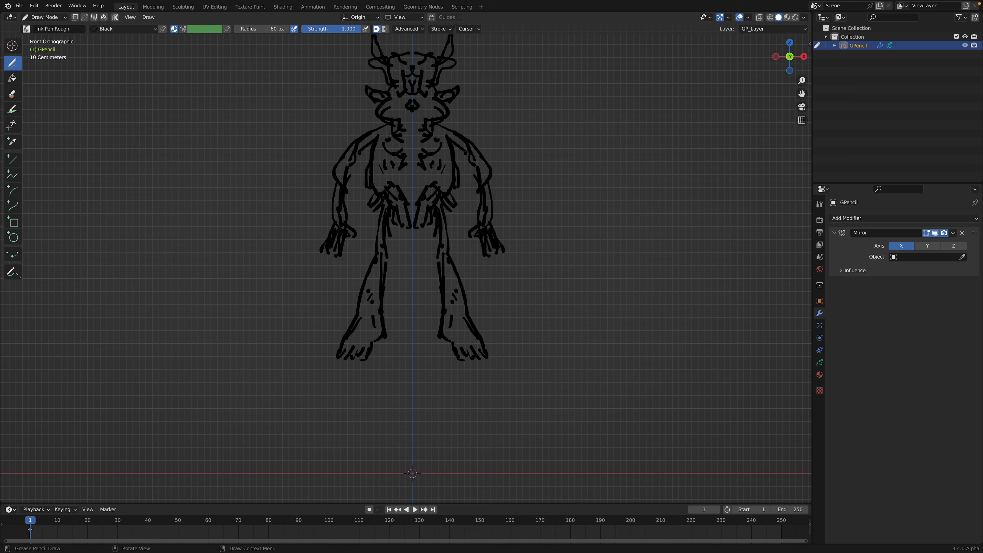
pyautogui.moveTo(470, 154); pyautogui.dragTo(483, 169)
pyautogui.moveTo(495, 229); pyautogui.dragTo(499, 276)
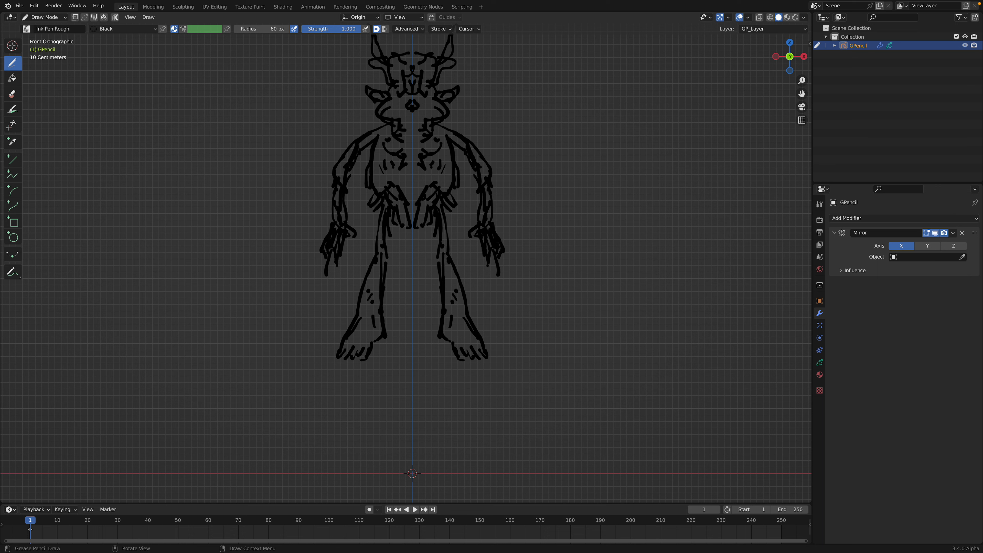
# Step: Save the alien drawing to the current file and bring the whole figure into view
pyautogui.click(19, 5)
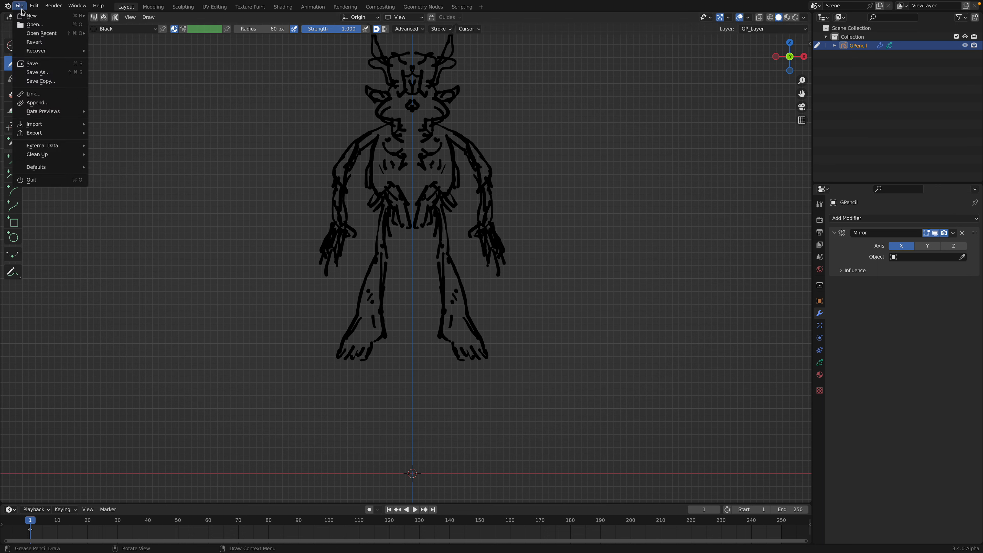
pyautogui.click(40, 62)
pyautogui.keyDown('shift'); pyautogui.moveTo(441, 145); pyautogui.dragTo(436, 180, button='middle'); pyautogui.keyUp('shift')
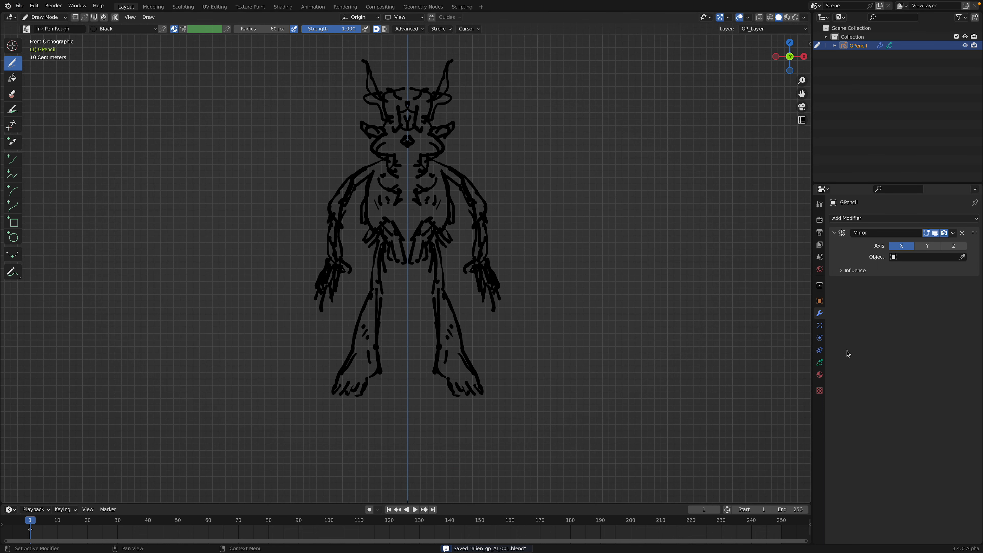
# Step: Add a second material slot to the grease pencil object and fill it with an independent copy of the Black material
pyautogui.click(819, 374)
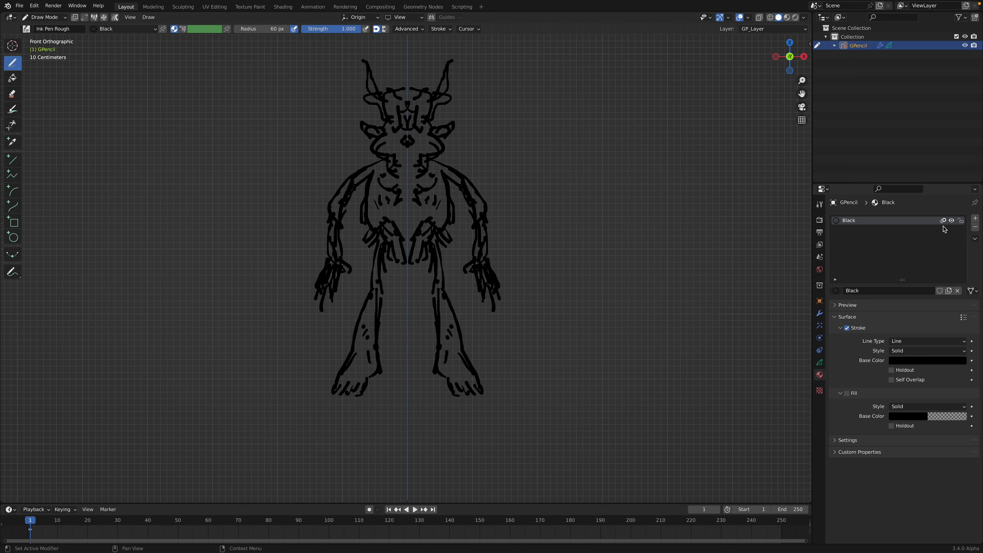
pyautogui.click(975, 218)
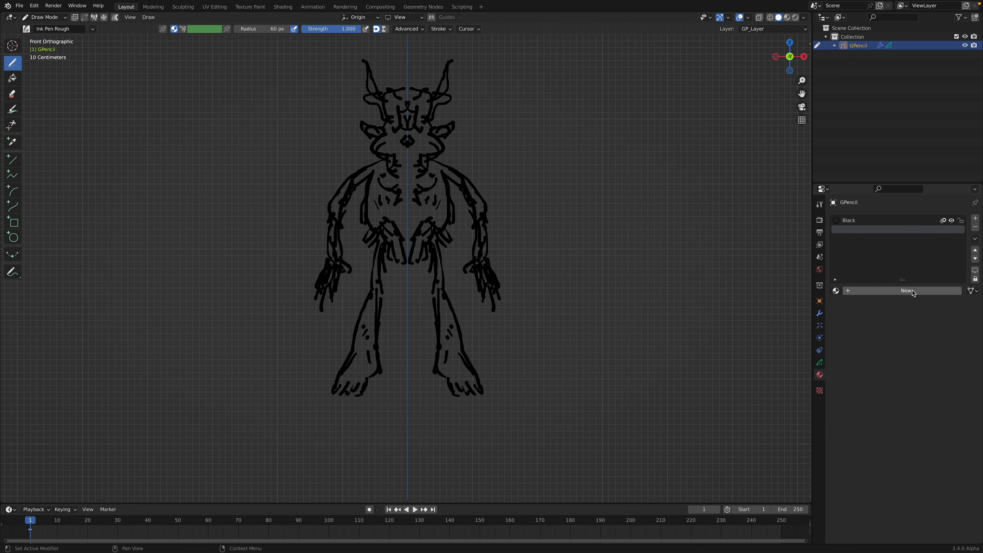
pyautogui.click(863, 295)
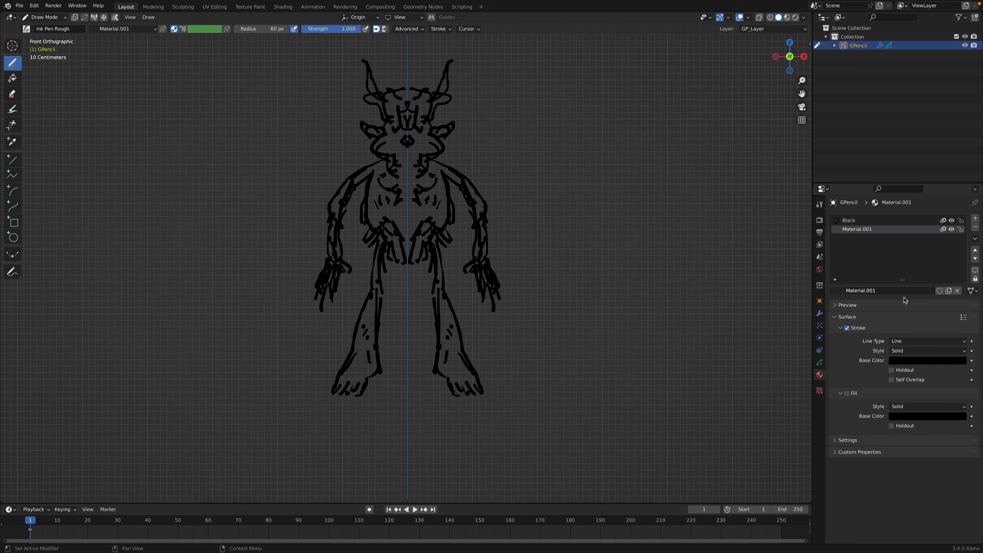
pyautogui.click(836, 291)
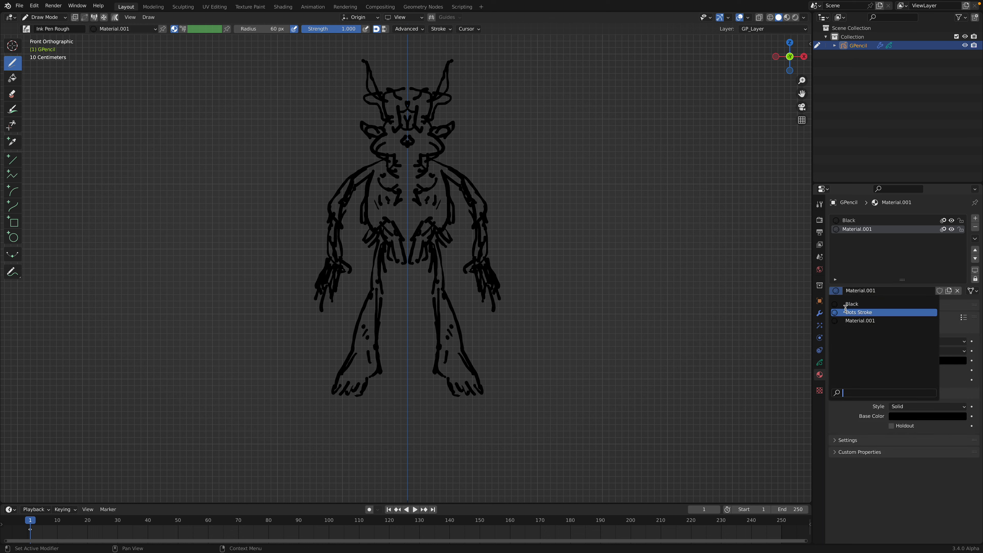
pyautogui.click(852, 304)
pyautogui.click(927, 292)
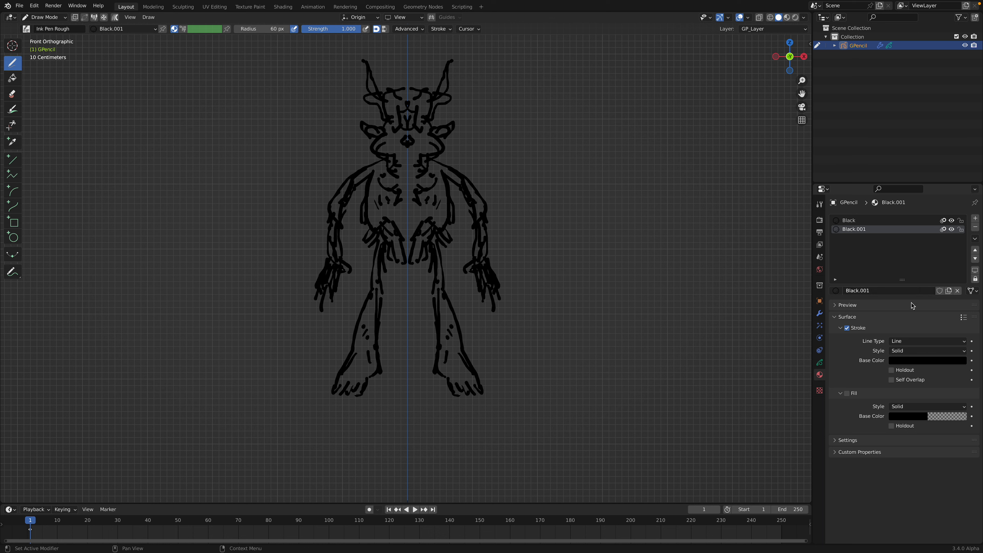
# Step: Set the second material's stroke colour to grey-green, lower the brush strength to 0.704, and start colouring the top of the head
pyautogui.click(918, 361)
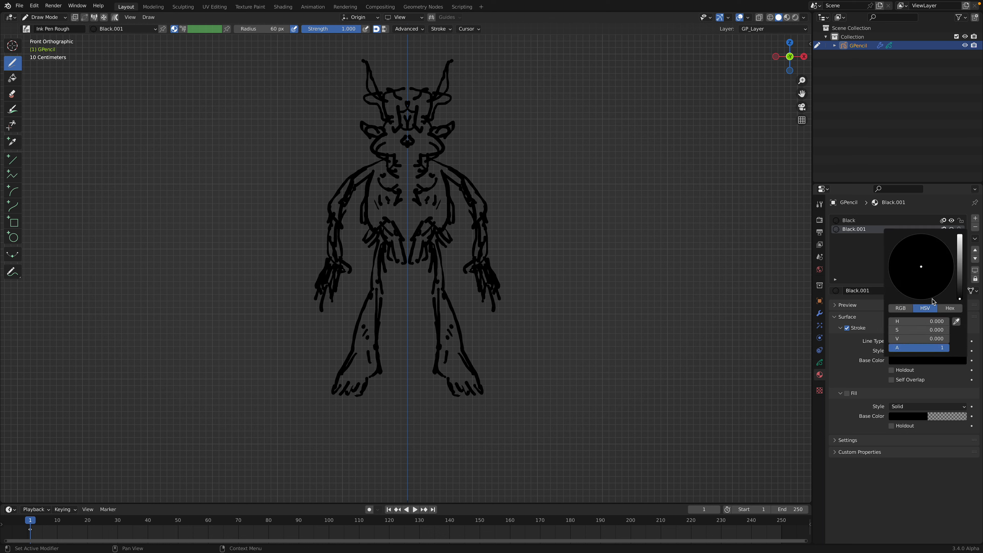
pyautogui.moveTo(960, 266); pyautogui.dragTo(960, 265)
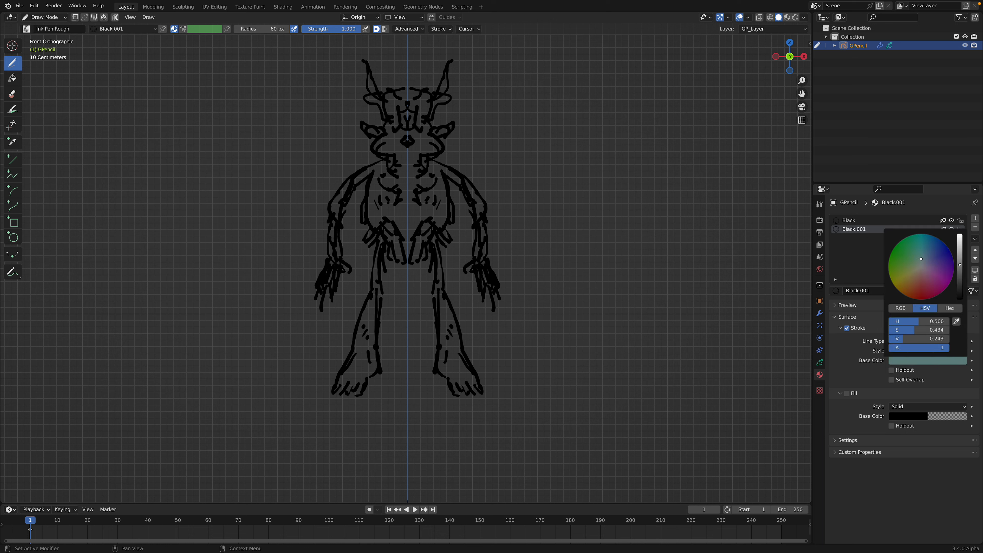
pyautogui.rightClick(452, 135)
pyautogui.moveTo(460, 144)
pyautogui.mouseDown()
pyautogui.moveTo(423, 118)
pyautogui.moveTo(423, 128)
pyautogui.moveTo(420, 112)
pyautogui.moveTo(416, 139)
pyautogui.mouseUp()
pyautogui.rightClick(421, 129)
pyautogui.moveTo(427, 103); pyautogui.dragTo(430, 114)
pyautogui.moveTo(428, 104); pyautogui.dragTo(418, 117)
pyautogui.moveTo(415, 98)
pyautogui.mouseDown()
pyautogui.moveTo(420, 120)
pyautogui.moveTo(410, 104)
pyautogui.moveTo(443, 90)
pyautogui.moveTo(438, 98)
pyautogui.mouseUp()
pyautogui.rightClick(421, 110)
# Step: Fill the alien's horns, face, cheeks and neck with grey-green strokes
pyautogui.moveTo(442, 98); pyautogui.dragTo(435, 102)
pyautogui.moveTo(447, 100); pyautogui.dragTo(439, 101)
pyautogui.moveTo(436, 102); pyautogui.dragTo(417, 134)
pyautogui.moveTo(418, 129); pyautogui.dragTo(426, 151)
pyautogui.moveTo(424, 128); pyautogui.dragTo(431, 144)
pyautogui.moveTo(425, 135); pyautogui.dragTo(415, 155)
pyautogui.moveTo(419, 152)
pyautogui.mouseDown()
pyautogui.moveTo(414, 160)
pyautogui.moveTo(430, 144)
pyautogui.mouseUp()
pyautogui.moveTo(440, 142)
pyautogui.mouseDown()
pyautogui.moveTo(422, 141)
pyautogui.moveTo(413, 179)
pyautogui.moveTo(410, 165)
pyautogui.mouseUp()
# Step: Cover the alien's shoulders and upper torso with overlapping grey-green strokes
pyautogui.moveTo(414, 167); pyautogui.dragTo(416, 188)
pyautogui.moveTo(421, 170); pyautogui.dragTo(436, 171)
pyautogui.moveTo(425, 160)
pyautogui.mouseDown()
pyautogui.moveTo(469, 193)
pyautogui.moveTo(441, 202)
pyautogui.mouseUp()
pyautogui.moveTo(440, 191)
pyautogui.mouseDown()
pyautogui.moveTo(444, 206)
pyautogui.moveTo(430, 201)
pyautogui.mouseUp()
pyautogui.moveTo(426, 179); pyautogui.dragTo(419, 201)
pyautogui.moveTo(423, 172); pyautogui.dragTo(421, 209)
pyautogui.moveTo(421, 205); pyautogui.dragTo(417, 218)
pyautogui.moveTo(418, 200); pyautogui.dragTo(421, 219)
pyautogui.moveTo(430, 206); pyautogui.dragTo(432, 218)
pyautogui.moveTo(437, 195); pyautogui.dragTo(435, 216)
pyautogui.moveTo(433, 175); pyautogui.dragTo(440, 214)
pyautogui.moveTo(440, 207); pyautogui.dragTo(438, 216)
pyautogui.moveTo(441, 173); pyautogui.dragTo(441, 188)
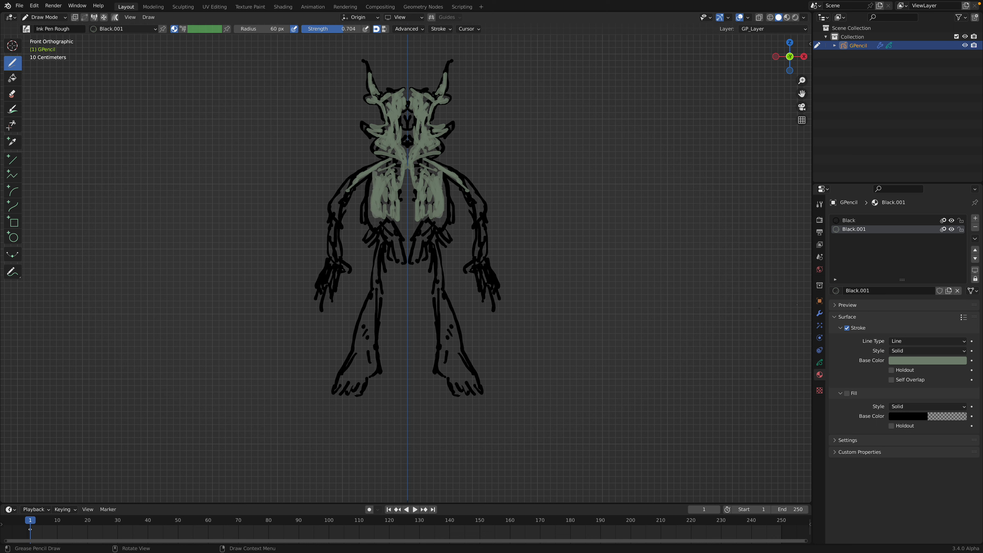
# Step: Continue the grey-green colouring over the centre of the torso, the waist, the legs and the feet
pyautogui.click(975, 239)
pyautogui.moveTo(403, 184); pyautogui.dragTo(411, 232)
pyautogui.moveTo(414, 200); pyautogui.dragTo(417, 229)
pyautogui.moveTo(430, 218); pyautogui.dragTo(425, 234)
pyautogui.moveTo(442, 220); pyautogui.dragTo(420, 241)
pyautogui.moveTo(423, 231)
pyautogui.mouseDown()
pyautogui.moveTo(441, 291)
pyautogui.moveTo(442, 339)
pyautogui.mouseUp()
pyautogui.moveTo(440, 298)
pyautogui.mouseDown()
pyautogui.moveTo(447, 381)
pyautogui.moveTo(447, 325)
pyautogui.mouseUp()
pyautogui.moveTo(446, 316)
pyautogui.mouseDown()
pyautogui.moveTo(443, 291)
pyautogui.moveTo(453, 317)
pyautogui.mouseUp()
pyautogui.moveTo(453, 318); pyautogui.dragTo(460, 342)
pyautogui.moveTo(459, 348); pyautogui.dragTo(450, 323)
pyautogui.moveTo(432, 241)
pyautogui.mouseDown()
pyautogui.moveTo(436, 265)
pyautogui.moveTo(424, 236)
pyautogui.moveTo(444, 213)
pyautogui.moveTo(427, 209)
pyautogui.mouseUp()
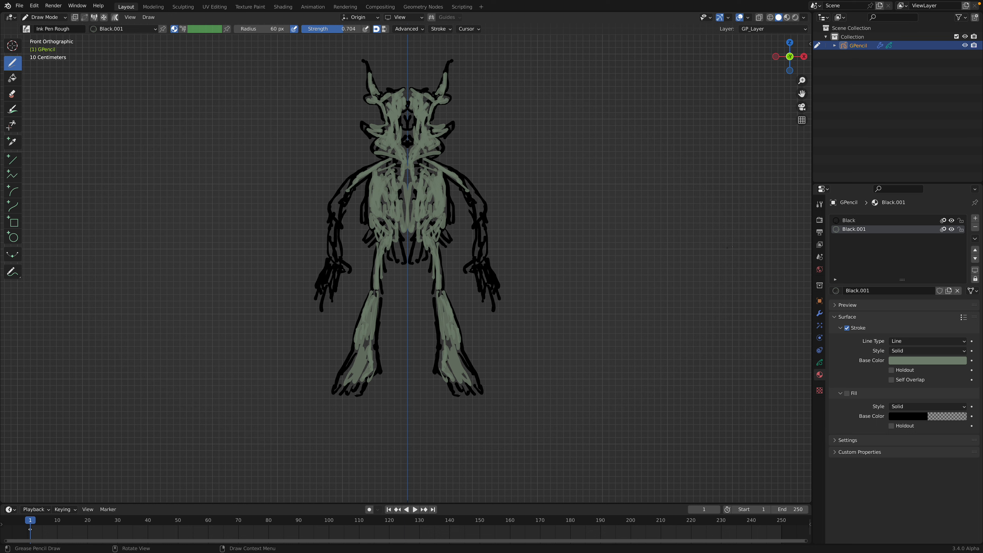
# Step: Add a third material slot, fill it with an independent copy of Black.001, and set its stroke colour to ochre
pyautogui.click(976, 218)
pyautogui.click(836, 291)
pyautogui.click(859, 312)
pyautogui.click(928, 291)
pyautogui.click(922, 362)
pyautogui.moveTo(918, 274); pyautogui.dragTo(912, 278)
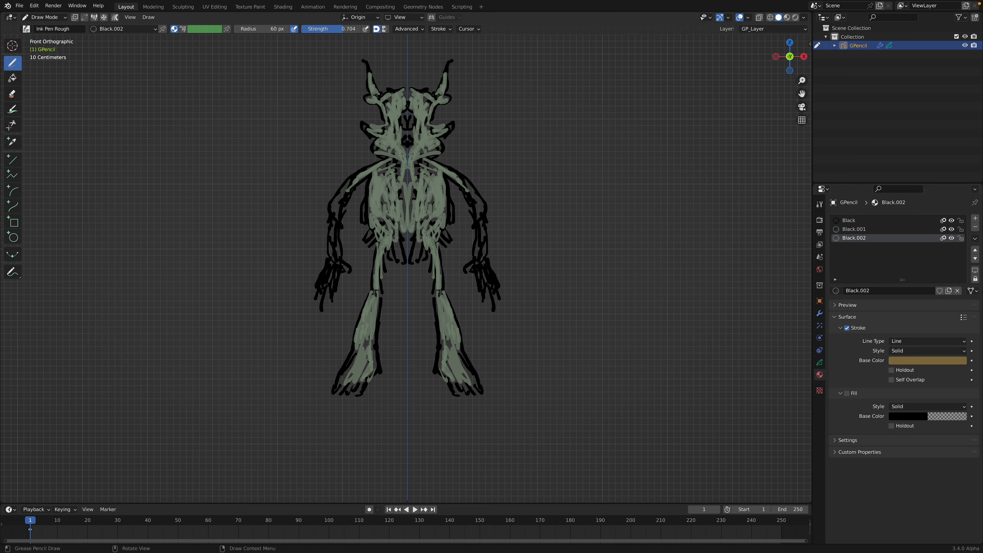
# Step: Colour the alien's arms with ochre strokes from the upper arm to the hand
pyautogui.moveTo(474, 190); pyautogui.dragTo(474, 191)
pyautogui.moveTo(473, 196)
pyautogui.mouseDown()
pyautogui.moveTo(469, 185)
pyautogui.moveTo(483, 252)
pyautogui.moveTo(471, 272)
pyautogui.moveTo(480, 241)
pyautogui.moveTo(487, 283)
pyautogui.moveTo(485, 265)
pyautogui.mouseUp()
pyautogui.moveTo(484, 268); pyautogui.dragTo(487, 283)
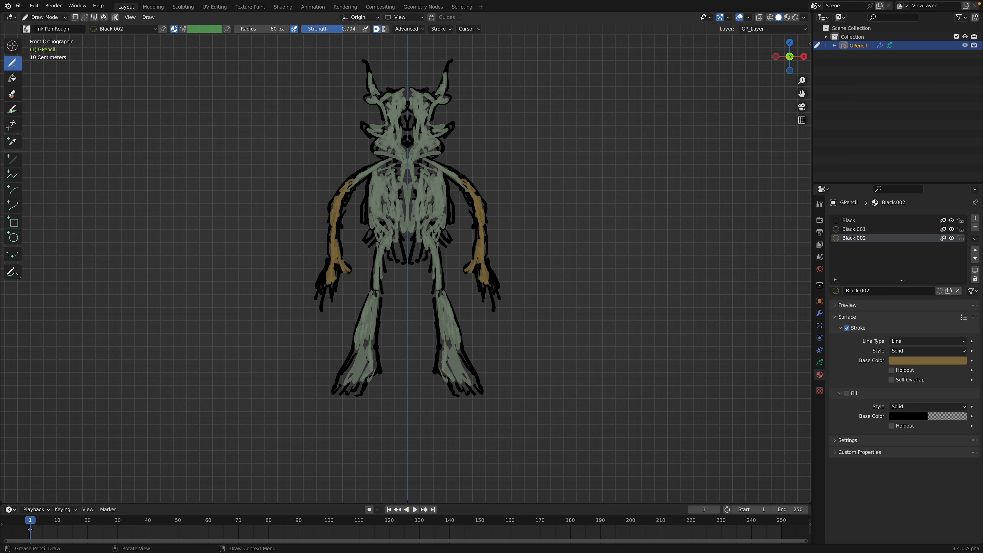
# Step: Paint an ochre fringe across the alien's hips, return to the front view, and save the file
pyautogui.moveTo(436, 238)
pyautogui.mouseDown()
pyautogui.moveTo(409, 252)
pyautogui.moveTo(416, 242)
pyautogui.mouseUp()
pyautogui.moveTo(454, 238); pyautogui.dragTo(515, 235, button='middle')
pyautogui.press('`')
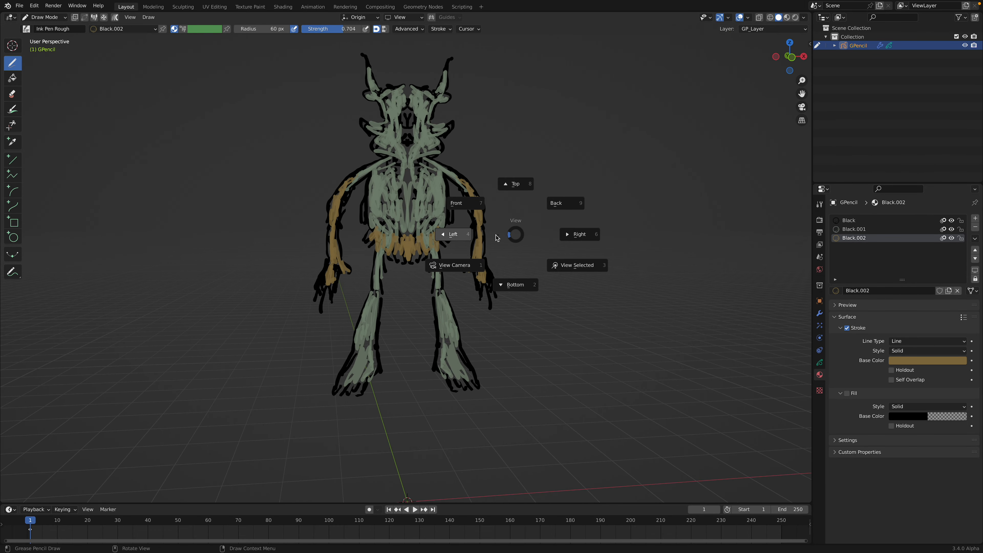
pyautogui.click(484, 208)
pyautogui.hotkey('ctrl', 's')
# Step: Paint ochre strokes on the upper chest and down the middle of the torso, and lengthen the hip fringe
pyautogui.moveTo(458, 182)
pyautogui.mouseDown()
pyautogui.moveTo(445, 173)
pyautogui.moveTo(418, 181)
pyautogui.mouseUp()
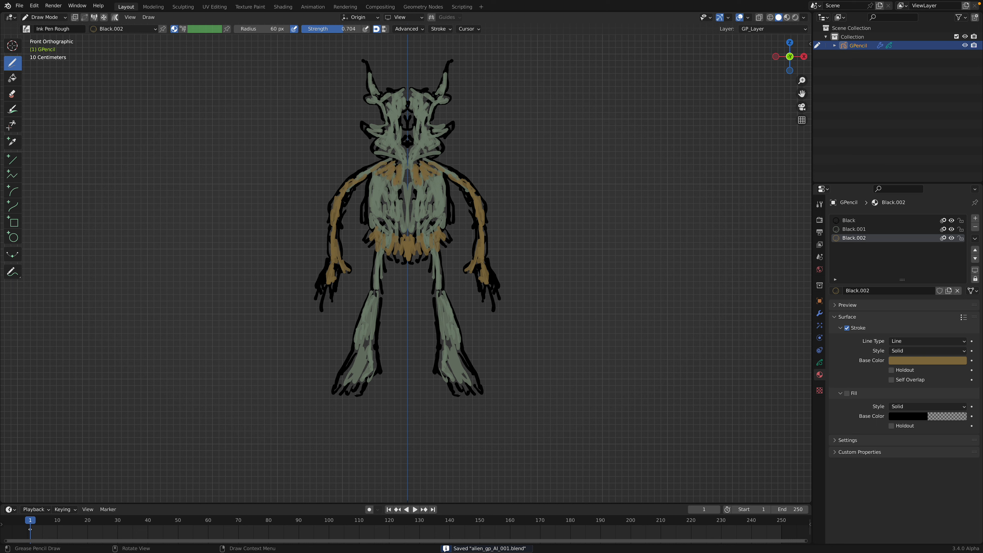
pyautogui.moveTo(417, 262); pyautogui.dragTo(426, 245)
pyautogui.moveTo(437, 279); pyautogui.dragTo(440, 239)
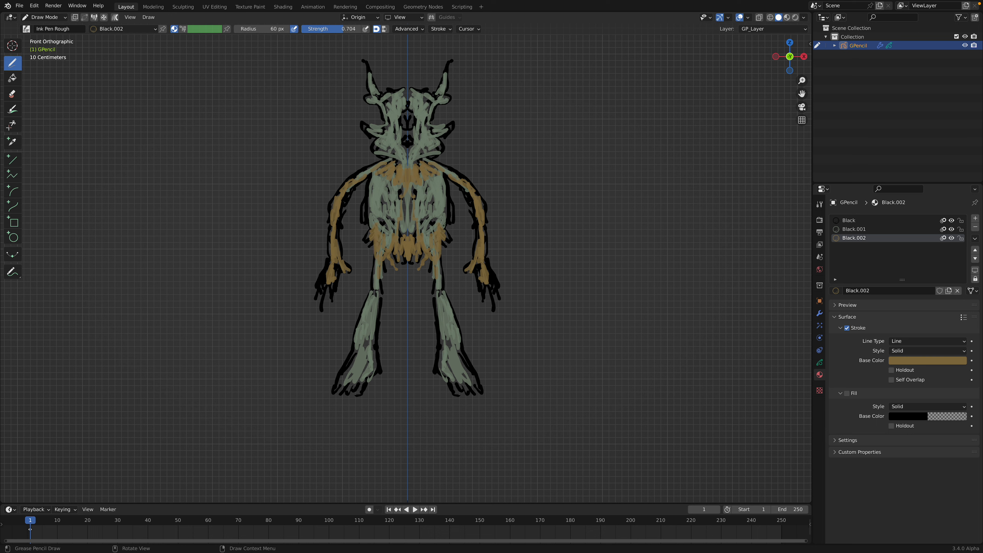
# Step: Add a fourth material slot, fill it with an independent copy of Black.002, and set its stroke colour to magenta
pyautogui.click(976, 218)
pyautogui.click(905, 298)
pyautogui.click(840, 291)
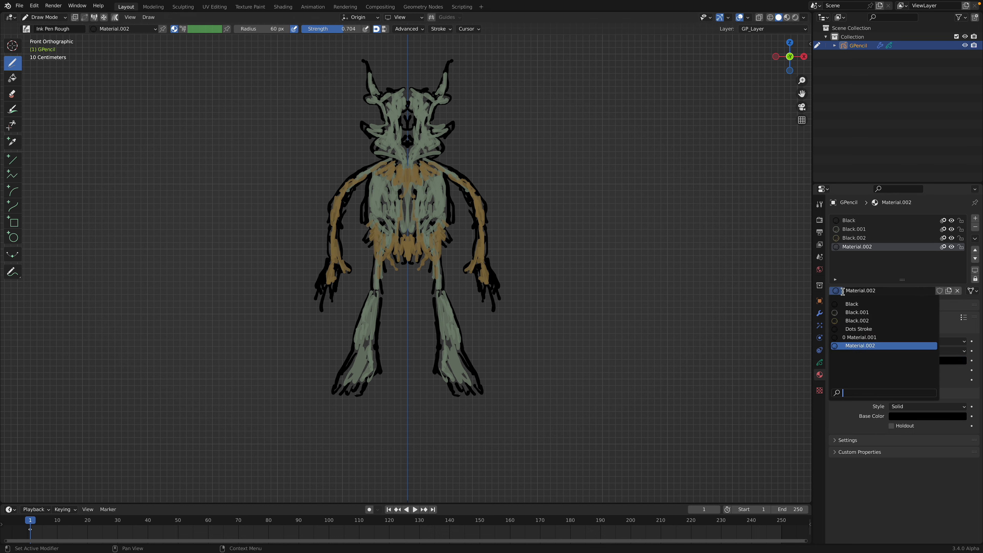
pyautogui.click(857, 320)
pyautogui.click(929, 291)
pyautogui.click(931, 361)
pyautogui.click(926, 281)
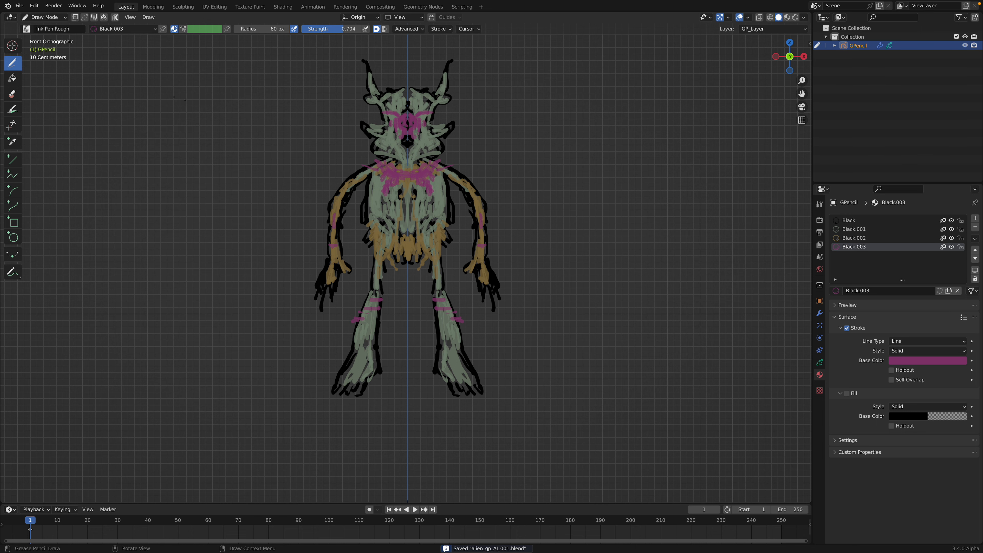
# Step: In Object Mode, lower the alien along the Z axis until its feet stand on the ground line, and save the file
pyautogui.scroll(-2, 407, 263)
pyautogui.click(25, 20)
pyautogui.click(39, 27)
pyautogui.scroll(-1, 463, 237)
pyautogui.press('g')
pyautogui.press('z')
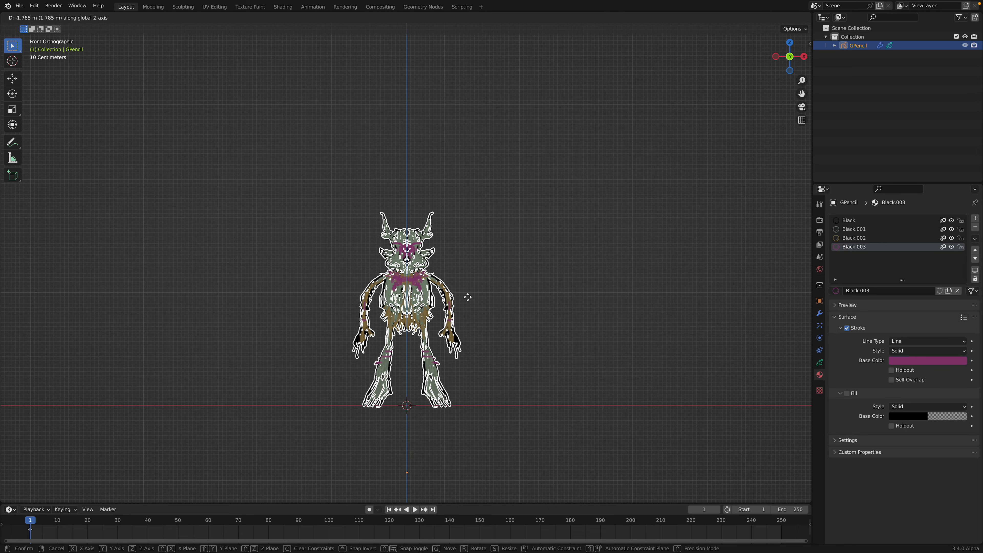
pyautogui.click(468, 310)
pyautogui.scroll(2, 477, 256)
pyautogui.scroll(2, 476, 257)
pyautogui.scroll(-2, 492, 230)
pyautogui.moveTo(476, 257)
pyautogui.keyDown('shift'); pyautogui.mouseDown(button='middle')
pyautogui.moveTo(480, 223)
pyautogui.moveTo(488, 242)
pyautogui.mouseUp(button='middle'); pyautogui.keyUp('shift')
pyautogui.click(519, 227)
pyautogui.hotkey('ctrl', 's')
# Step: Select the alien, switch it to Sculpt Mode, and choose the Thickness brush
pyautogui.click(428, 212)
pyautogui.moveTo(427, 197); pyautogui.dragTo(445, 209, button='middle')
pyautogui.click(45, 17)
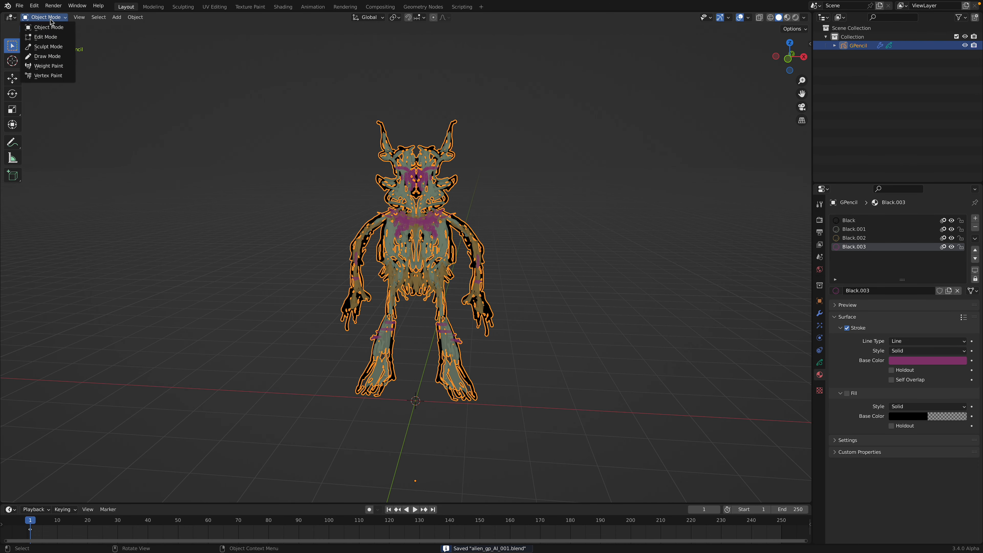
pyautogui.click(46, 46)
pyautogui.moveTo(23, 94); pyautogui.dragTo(49, 80)
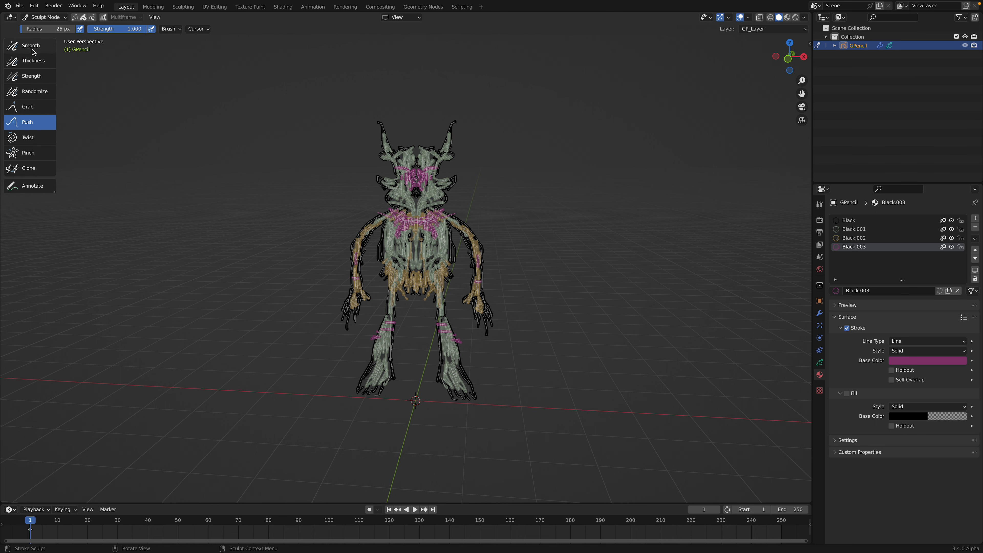
pyautogui.click(33, 60)
pyautogui.scroll(1, 433, 201)
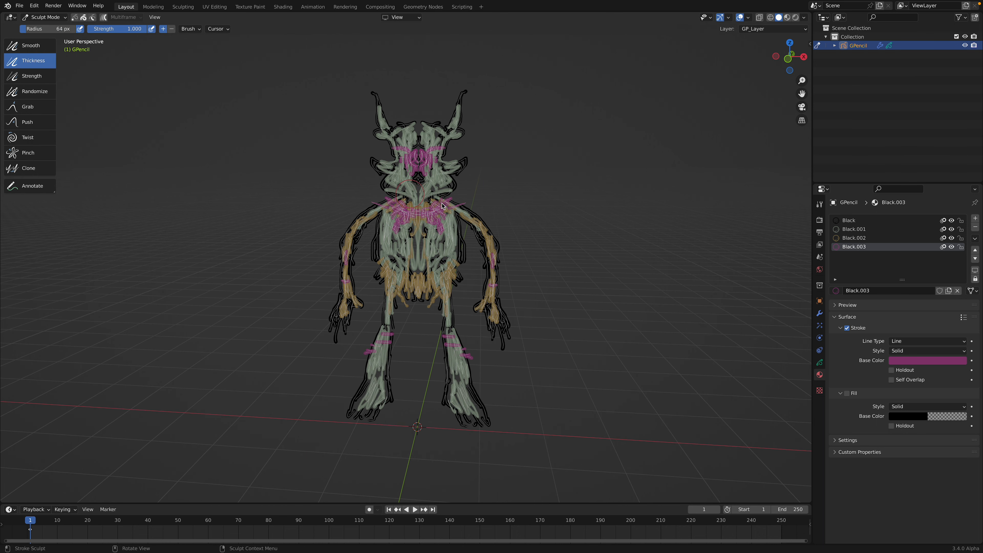
# Step: Thicken the strokes on the alien's arms, hands, legs, feet and hips with the Thickness brush
pyautogui.moveTo(463, 203); pyautogui.dragTo(478, 231)
pyautogui.moveTo(482, 237); pyautogui.dragTo(485, 238, button='middle')
pyautogui.moveTo(489, 244); pyautogui.dragTo(492, 256)
pyautogui.moveTo(492, 263); pyautogui.dragTo(495, 264, button='middle')
pyautogui.moveTo(498, 293)
pyautogui.mouseDown()
pyautogui.moveTo(482, 312)
pyautogui.moveTo(506, 338)
pyautogui.moveTo(500, 330)
pyautogui.moveTo(455, 344)
pyautogui.moveTo(449, 395)
pyautogui.moveTo(472, 398)
pyautogui.mouseUp()
pyautogui.moveTo(442, 304); pyautogui.dragTo(446, 246)
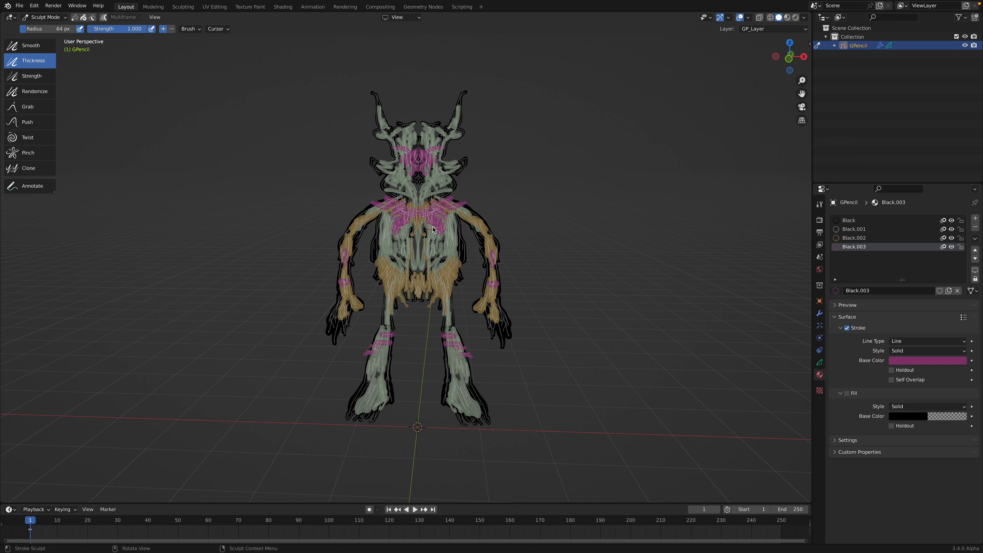
# Step: Thicken the strokes on the alien's head, horns and torso
pyautogui.moveTo(434, 181)
pyautogui.mouseDown()
pyautogui.moveTo(458, 167)
pyautogui.moveTo(438, 130)
pyautogui.moveTo(465, 93)
pyautogui.moveTo(461, 101)
pyautogui.mouseUp()
pyautogui.moveTo(459, 116); pyautogui.dragTo(458, 110, button='middle')
pyautogui.moveTo(446, 172)
pyautogui.mouseDown()
pyautogui.moveTo(485, 241)
pyautogui.moveTo(449, 259)
pyautogui.moveTo(429, 256)
pyautogui.moveTo(434, 268)
pyautogui.moveTo(413, 243)
pyautogui.moveTo(426, 252)
pyautogui.mouseUp()
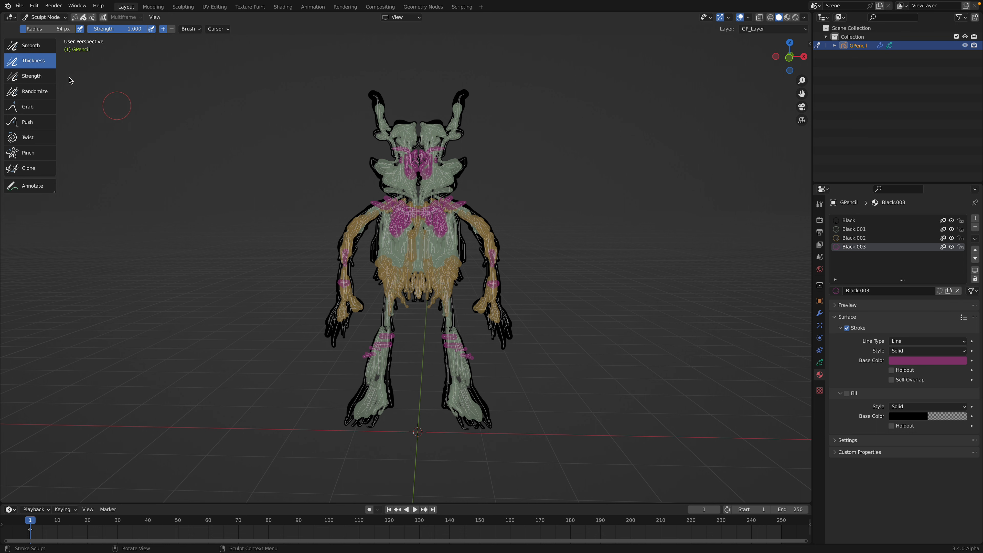
# Step: In front view, use the Grab brush with a larger radius to narrow the waist and reshape the arms, shoulders and legs
pyautogui.click(28, 107)
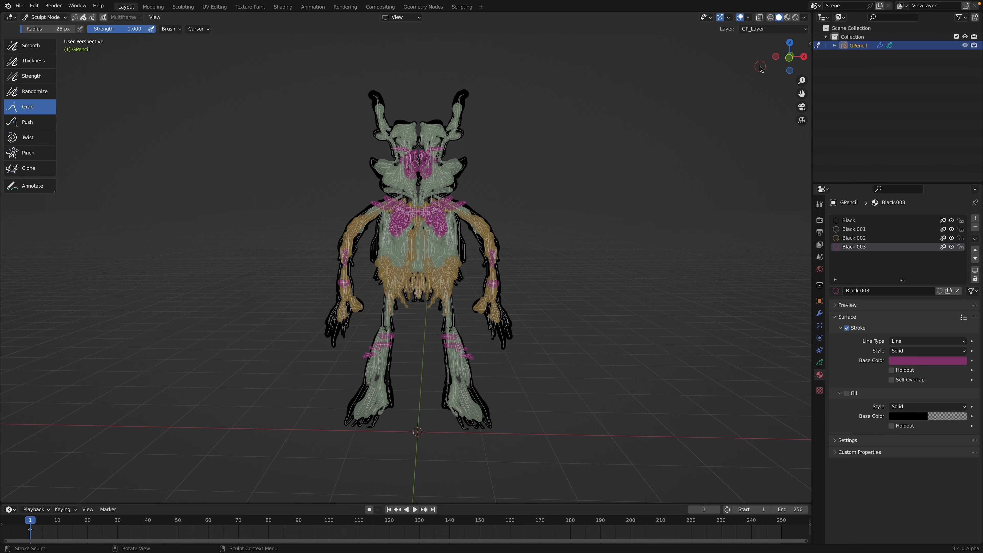
pyautogui.click(788, 58)
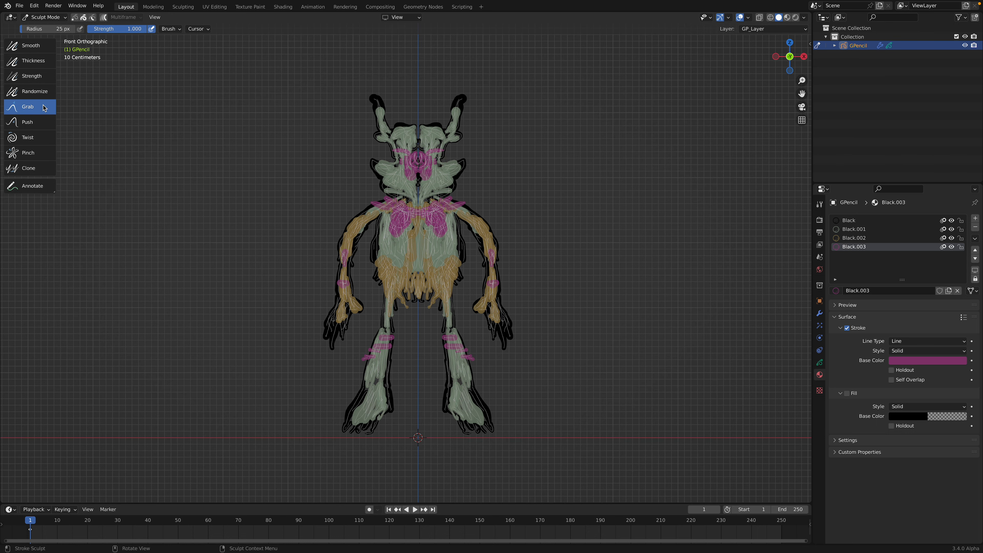
pyautogui.moveTo(58, 31); pyautogui.dragTo(65, 30)
pyautogui.moveTo(460, 251)
pyautogui.mouseDown()
pyautogui.moveTo(447, 252)
pyautogui.moveTo(458, 237)
pyautogui.moveTo(449, 264)
pyautogui.mouseUp()
pyautogui.moveTo(455, 259); pyautogui.dragTo(452, 268)
pyautogui.moveTo(489, 229); pyautogui.dragTo(484, 224)
pyautogui.moveTo(460, 211); pyautogui.dragTo(444, 186)
pyautogui.moveTo(454, 328); pyautogui.dragTo(452, 325)
# Step: Return to Object Mode, deselect everything, and save the file
pyautogui.click(43, 17)
pyautogui.click(39, 26)
pyautogui.hotkey('alt', 'a')
pyautogui.scroll(-1, 488, 269)
pyautogui.hotkey('ctrl', 's')
# Step: Raise the alien along the Z axis until its feet sit slightly above the ground grid, and deselect it
pyautogui.scroll(-1, 489, 269)
pyautogui.scroll(-2, 487, 271)
pyautogui.click(452, 254)
pyautogui.press('g')
pyautogui.press('z')
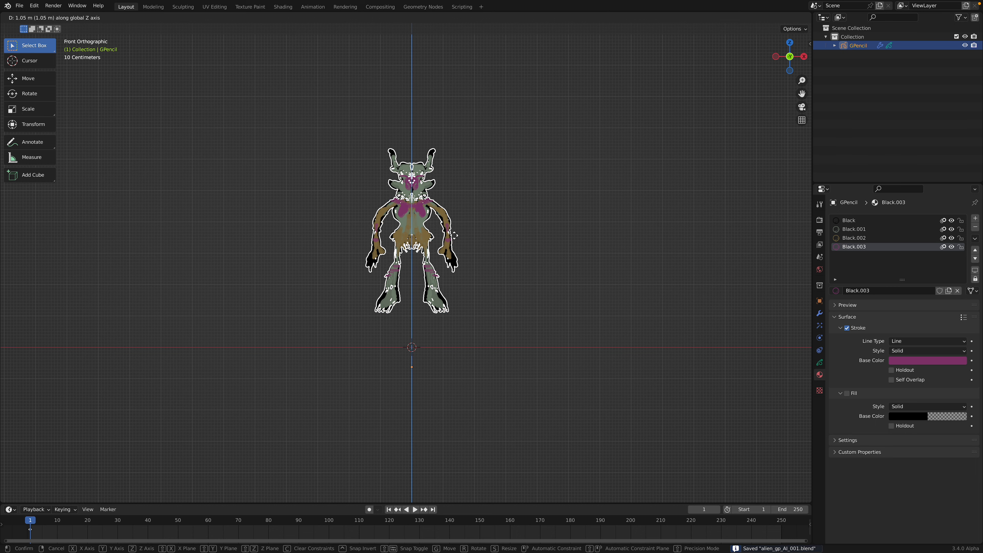
pyautogui.click(455, 252)
pyautogui.click(486, 266)
pyautogui.moveTo(487, 266)
pyautogui.mouseDown(button='middle')
pyautogui.moveTo(558, 265)
pyautogui.moveTo(479, 270)
pyautogui.mouseUp(button='middle')
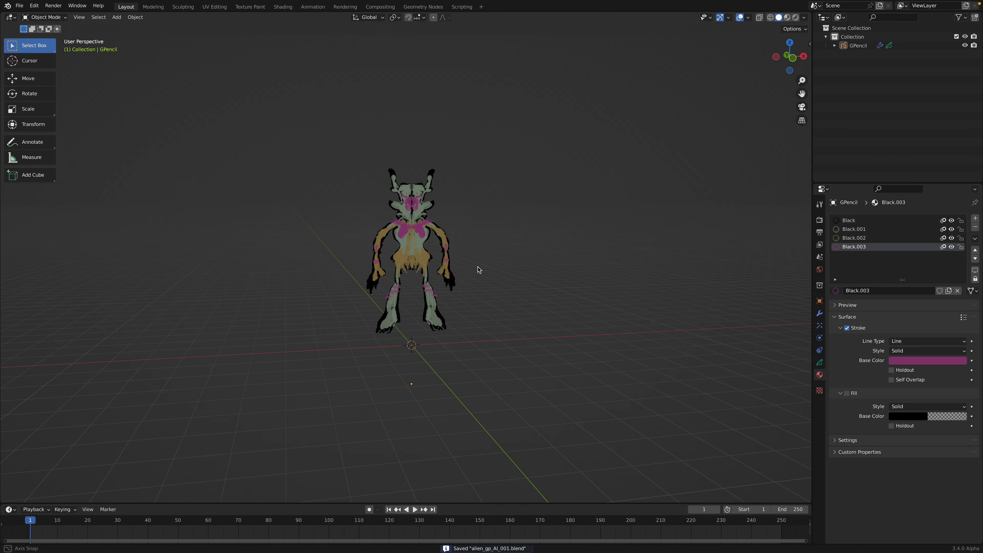
# Step: Add an ico sphere mesh at the world origin beneath the alien
pyautogui.scroll(2, 516, 228)
pyautogui.moveTo(516, 229); pyautogui.dragTo(466, 229, button='middle')
pyautogui.hotkey('shift', 'a')
pyautogui.moveTo(465, 177)
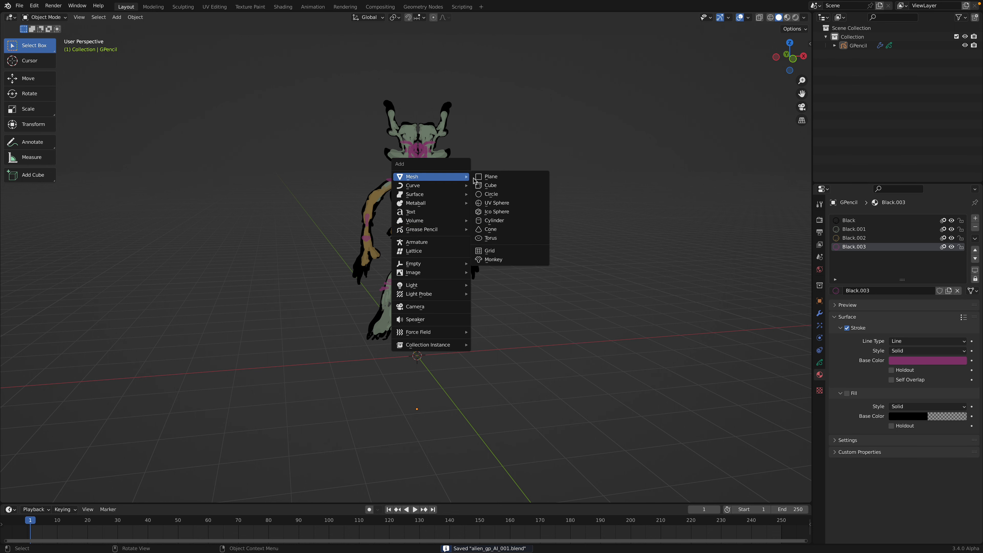
pyautogui.click(497, 211)
pyautogui.scroll(1, 460, 296)
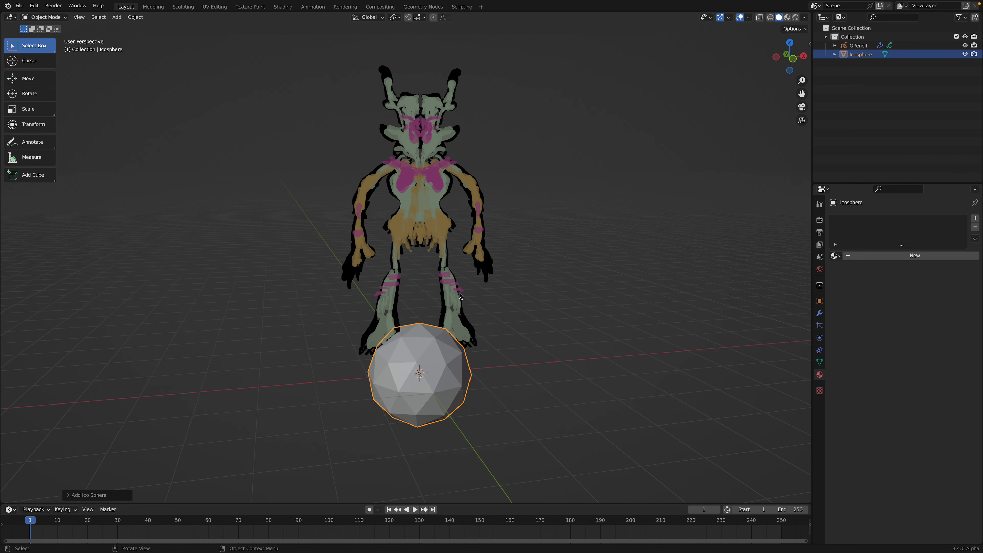
pyautogui.moveTo(460, 296); pyautogui.dragTo(457, 360, button='middle')
# Step: Add a Subdivision Surface modifier and a Displace modifier to the ico sphere
pyautogui.click(820, 314)
pyautogui.click(863, 218)
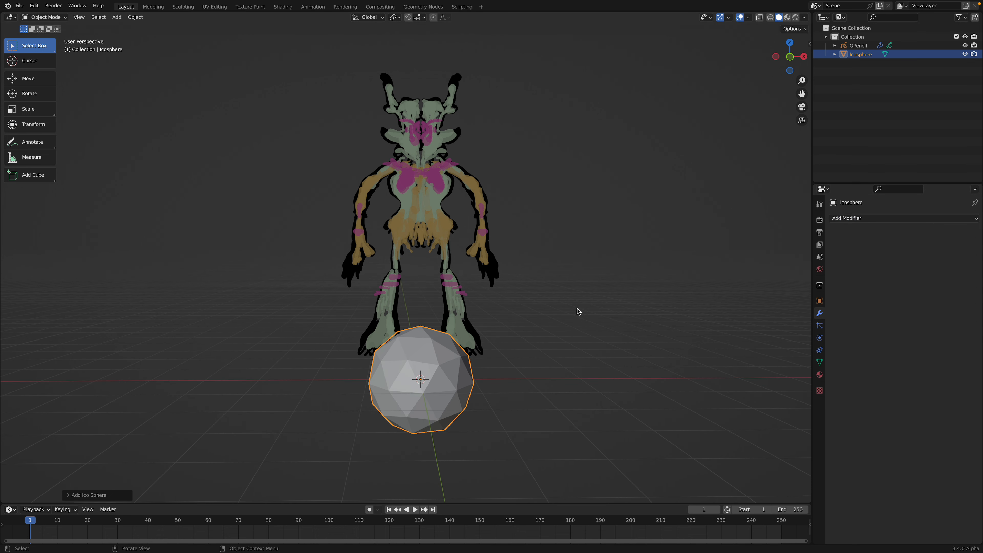
pyautogui.click(872, 218)
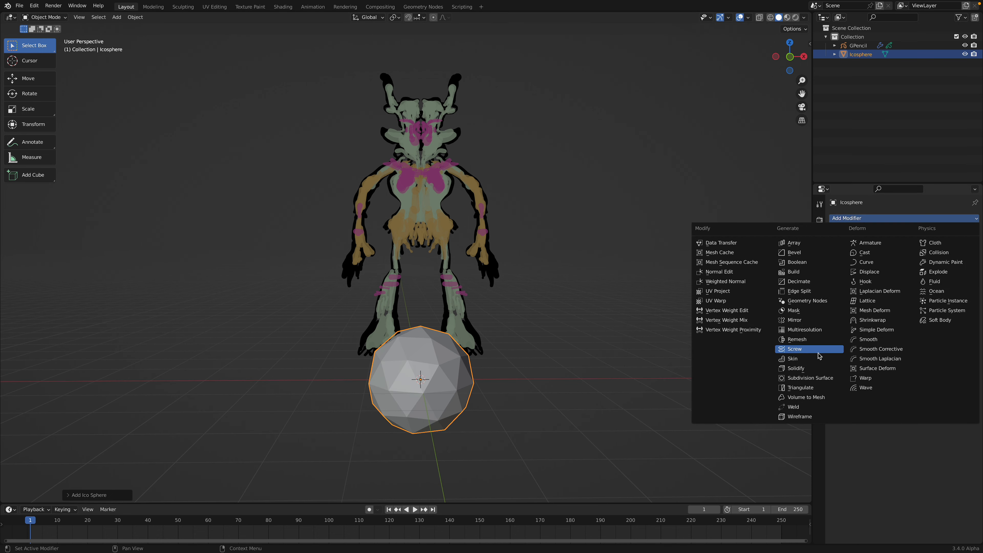
pyautogui.click(815, 373)
pyautogui.click(885, 218)
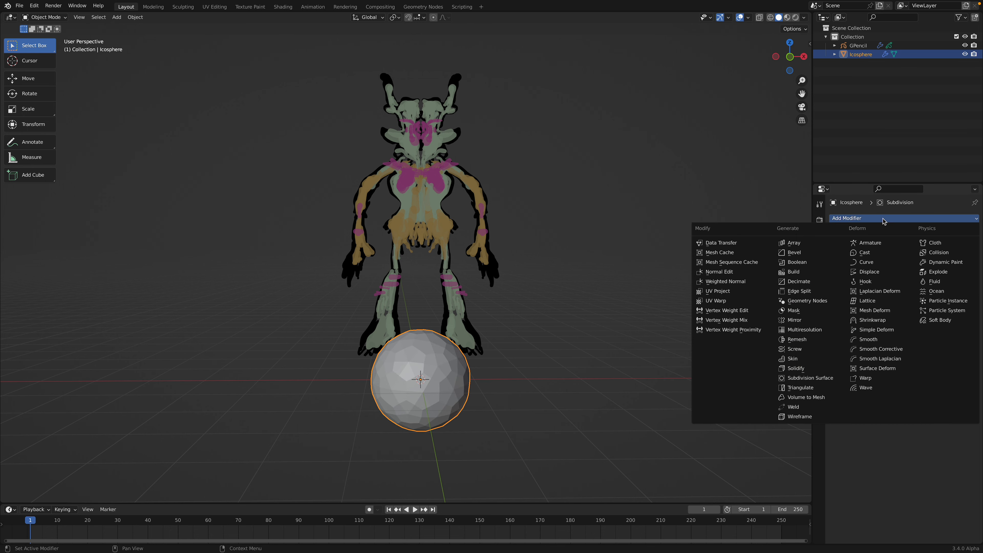
pyautogui.click(880, 273)
# Step: Create a new texture for the Displace modifier, set its type to Clouds, and set its size to 0.21
pyautogui.click(839, 315)
pyautogui.click(851, 315)
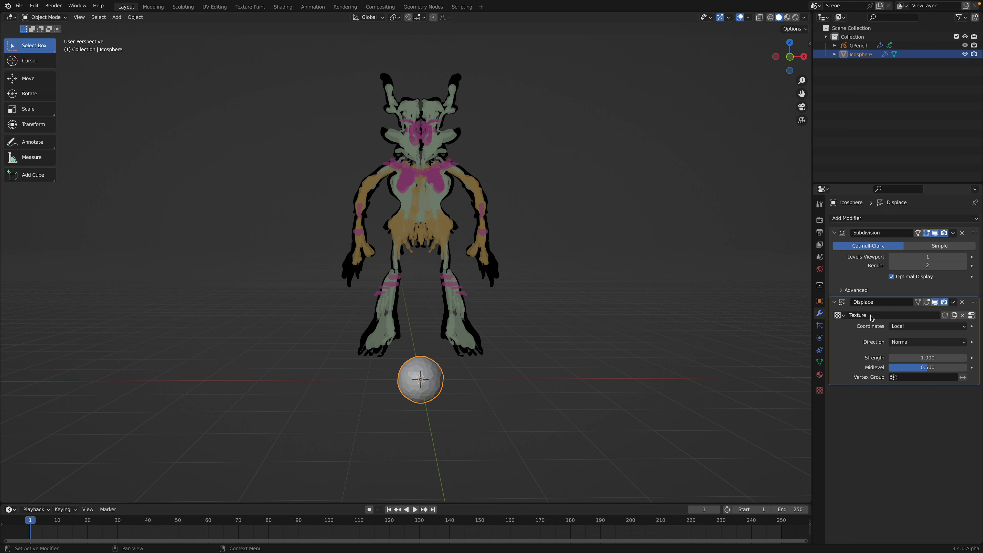
pyautogui.click(972, 316)
pyautogui.click(870, 248)
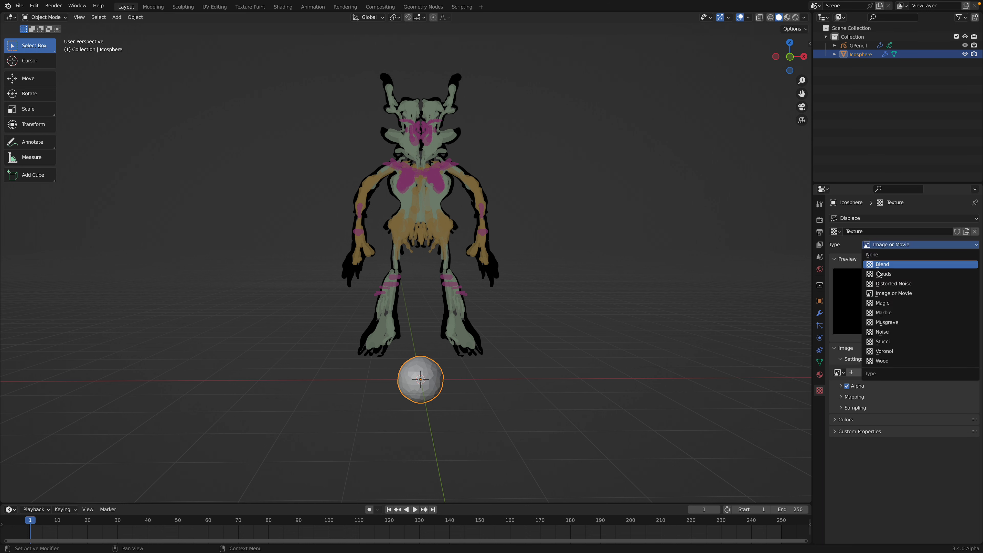
pyautogui.click(886, 275)
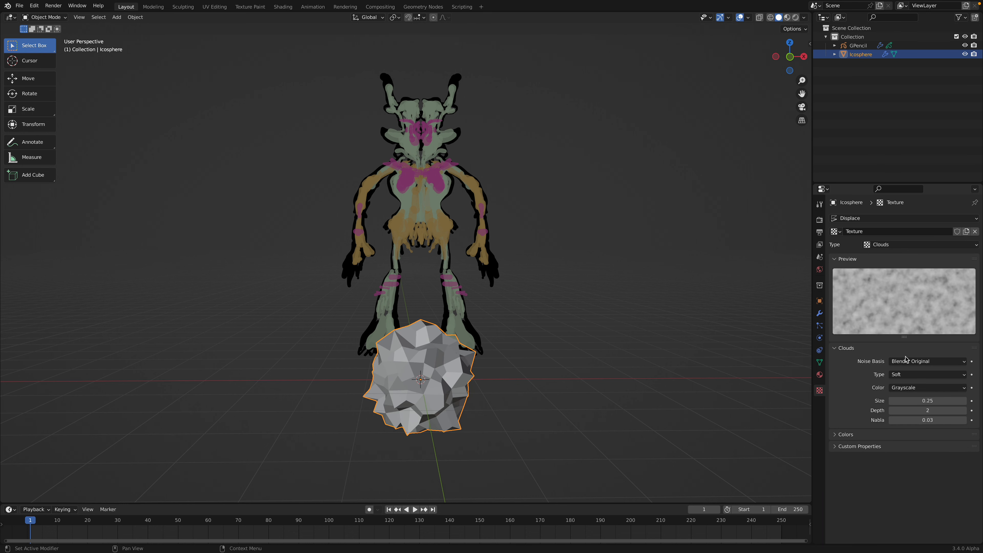
pyautogui.moveTo(928, 401); pyautogui.dragTo(902, 401)
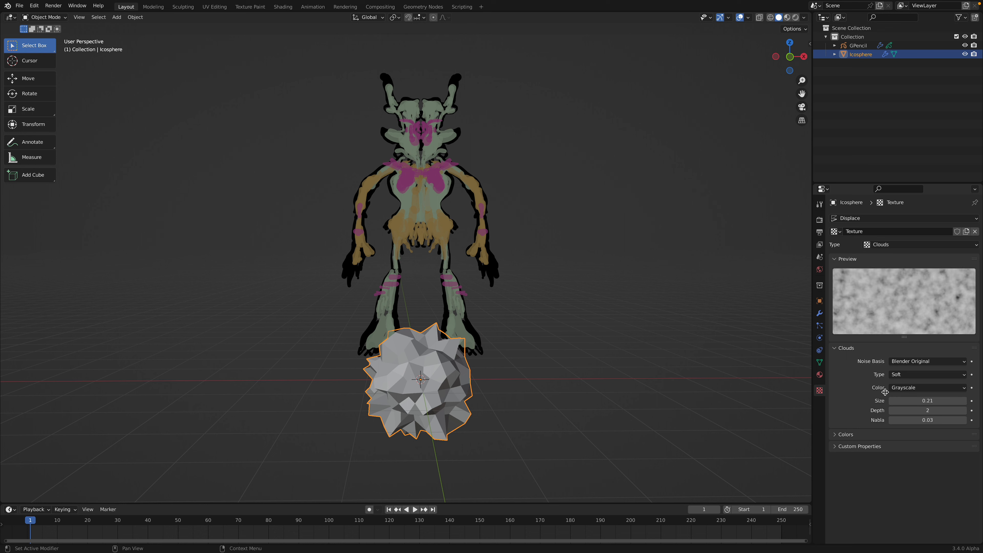
# Step: Set the ico sphere's Subdivision viewport level to 2
pyautogui.click(819, 327)
pyautogui.click(820, 314)
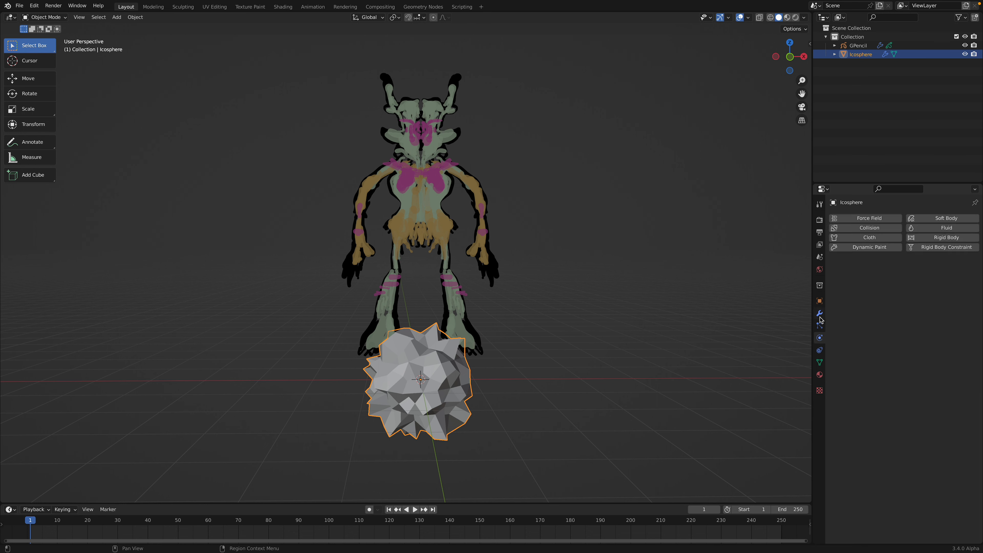
pyautogui.click(964, 257)
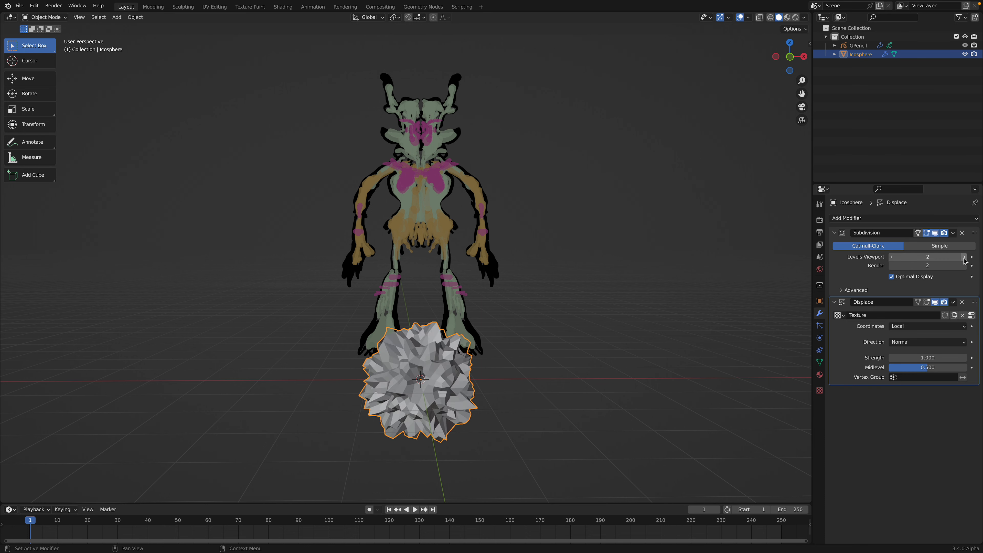
# Step: Assign the existing material named Material to the ico sphere and save the file
pyautogui.click(820, 375)
pyautogui.click(835, 255)
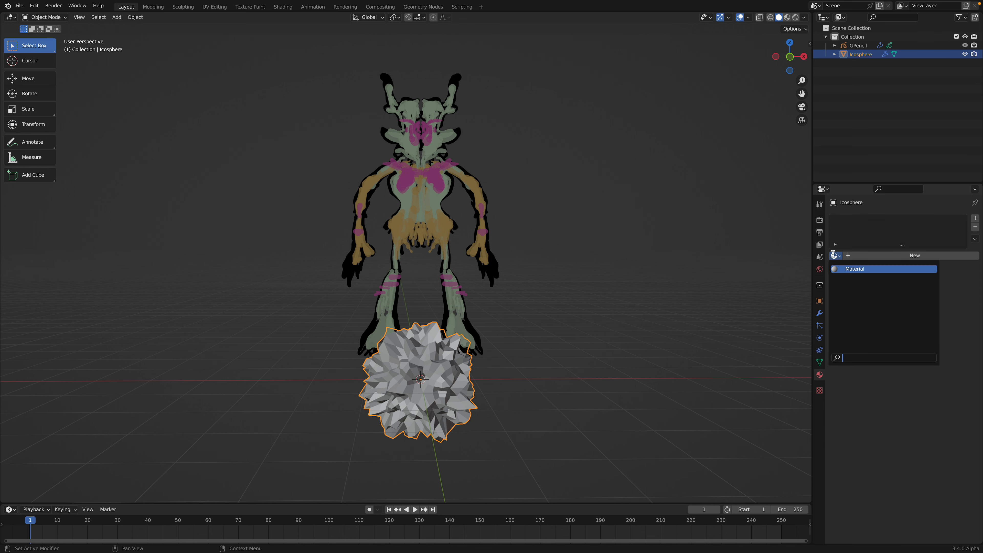
pyautogui.click(842, 268)
pyautogui.hotkey('ctrl', 's')
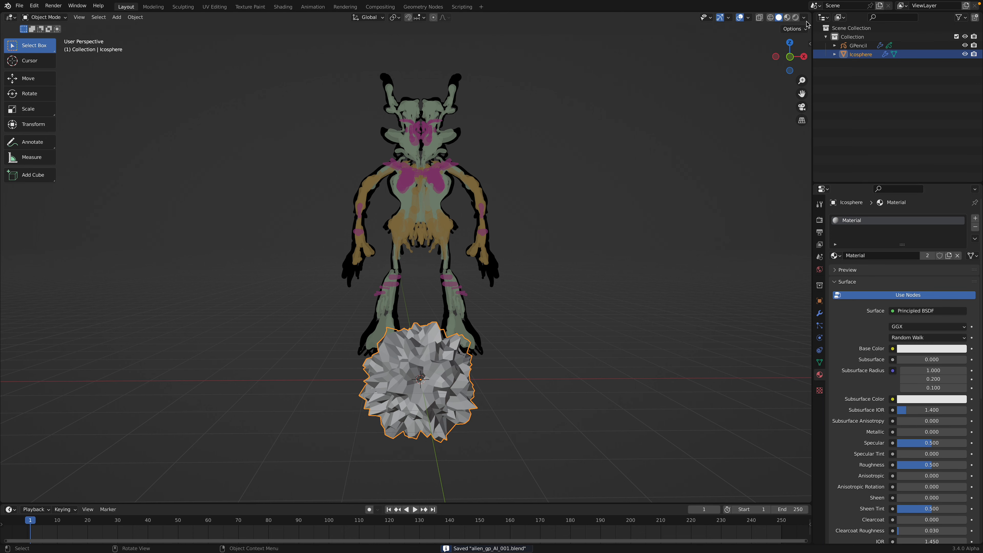
# Step: Split the 3D viewport horizontally into two stacked viewports
pyautogui.moveTo(806, 90); pyautogui.dragTo(640, 217)
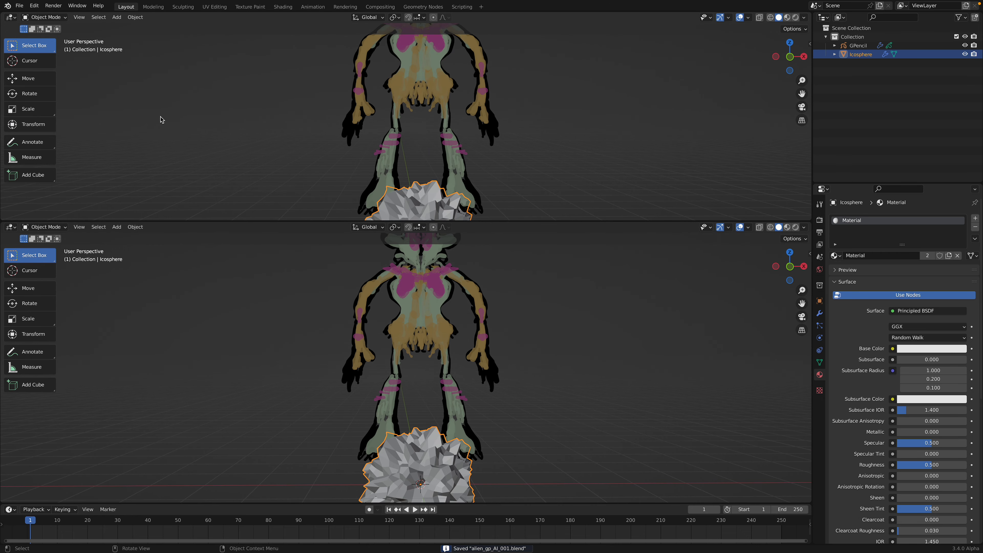
# Step: Turn the upper viewport into a Shader Editor and add a Noise Texture node beside the ico sphere's Principled BSDF
pyautogui.click(11, 17)
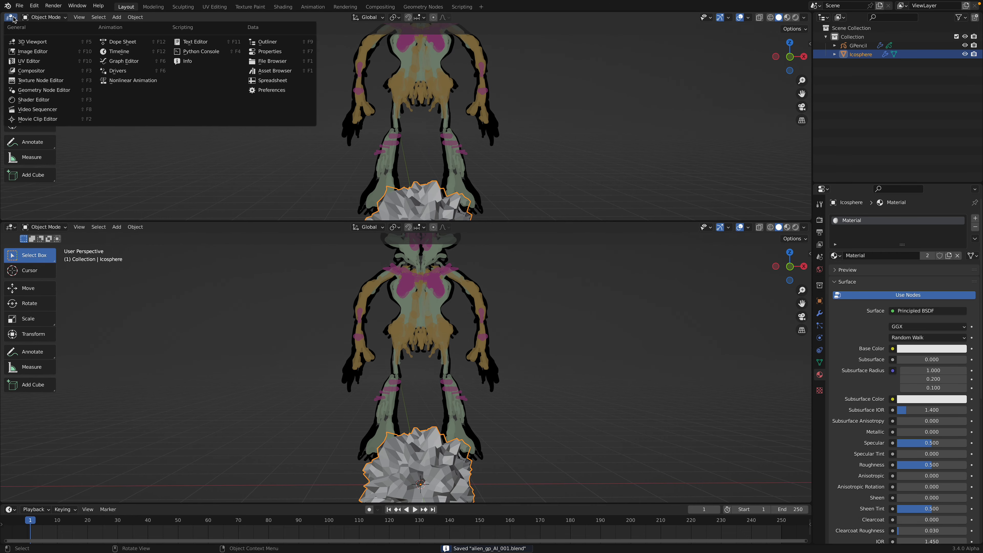
pyautogui.click(43, 100)
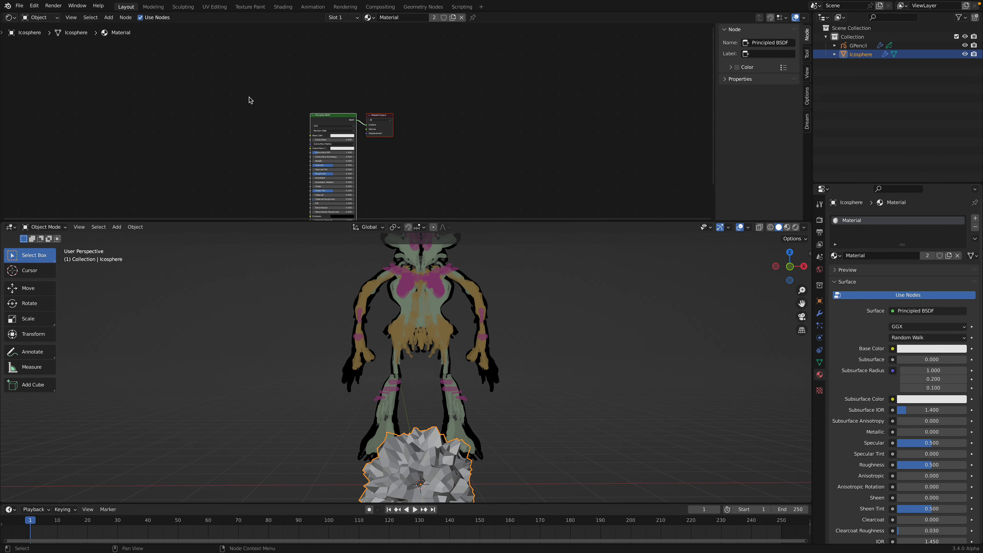
pyautogui.scroll(4, 248, 99)
pyautogui.hotkey('shift', 'a')
pyautogui.click(220, 97)
pyautogui.write('nois')
pyautogui.press('Return')
pyautogui.click(239, 100)
pyautogui.scroll(1, 240, 101)
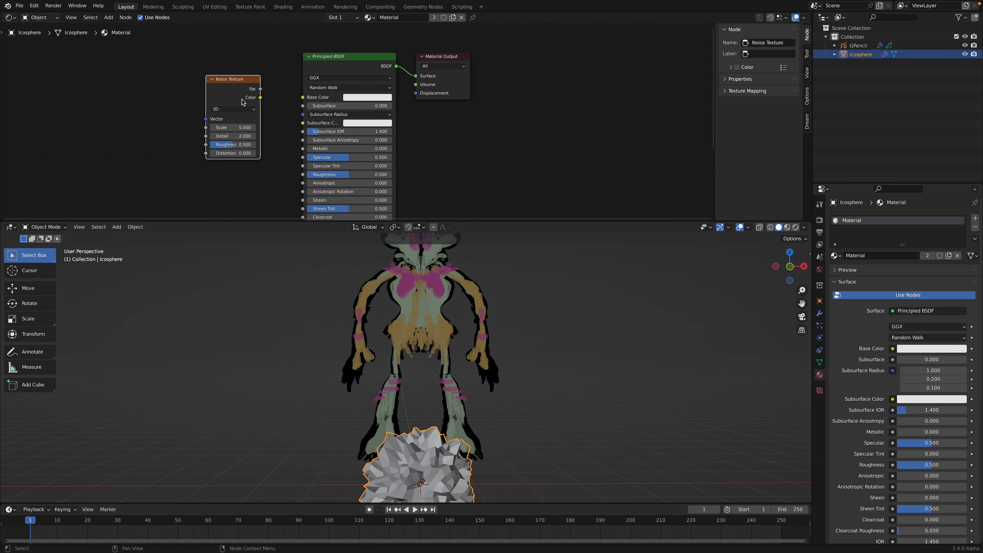
# Step: Connect the Noise Texture's Color output to the Principled BSDF's Base Color and save the file
pyautogui.moveTo(259, 99); pyautogui.dragTo(300, 107)
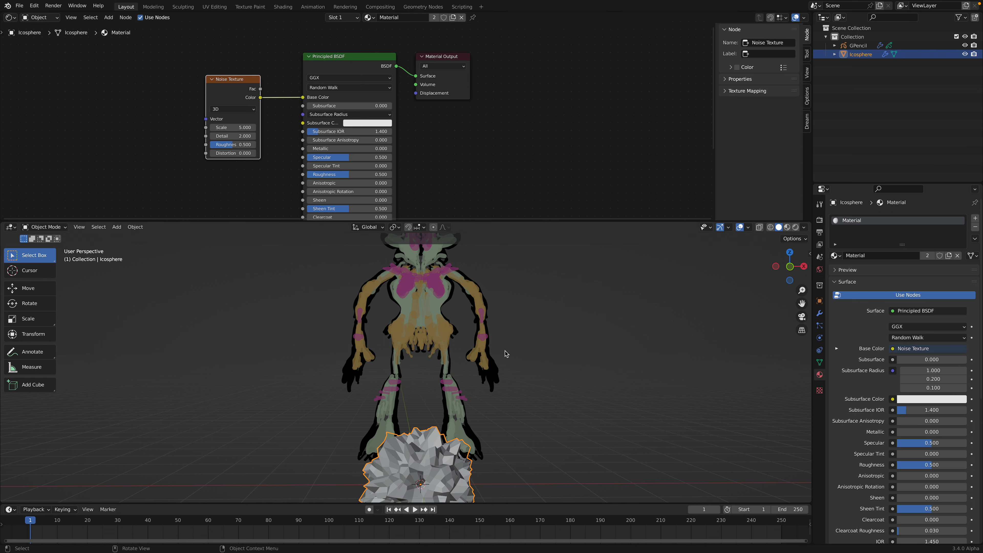
pyautogui.keyDown('shift'); pyautogui.moveTo(505, 354); pyautogui.dragTo(569, 309, button='middle'); pyautogui.keyUp('shift')
pyautogui.hotkey('ctrl', 's')
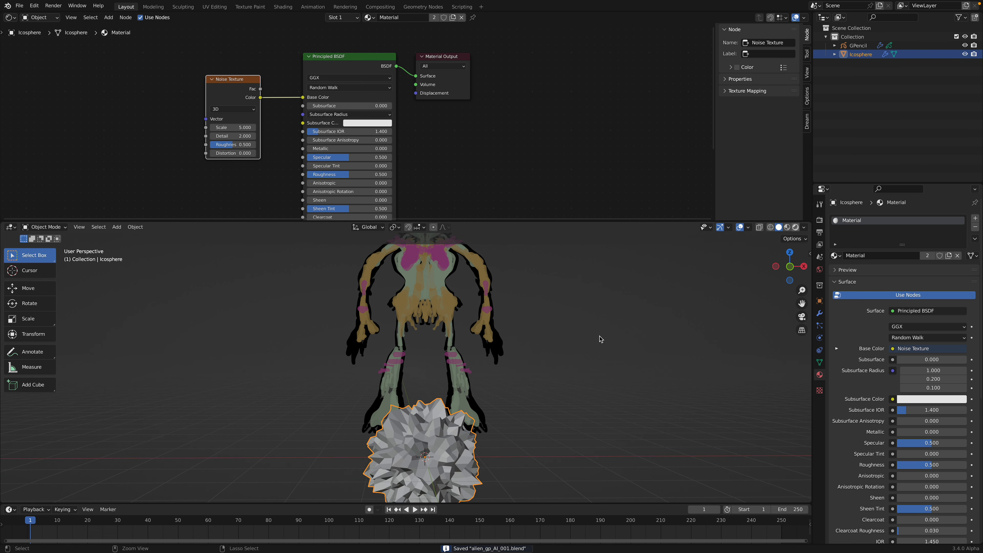
# Step: Add a camera with the whole alien and ico sphere in view, and align it to the current view
pyautogui.scroll(-4, 606, 340)
pyautogui.click(573, 337)
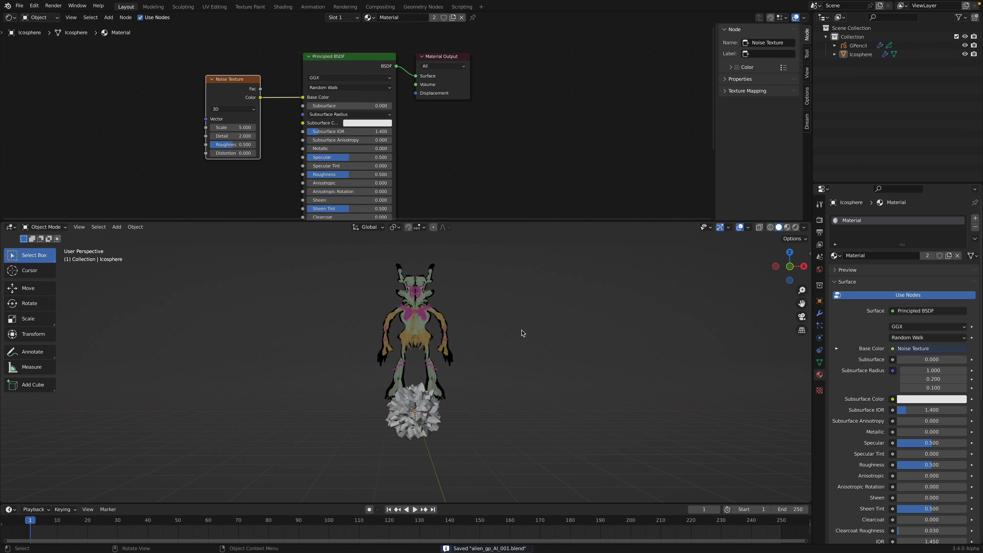
pyautogui.hotkey('shift', 'a')
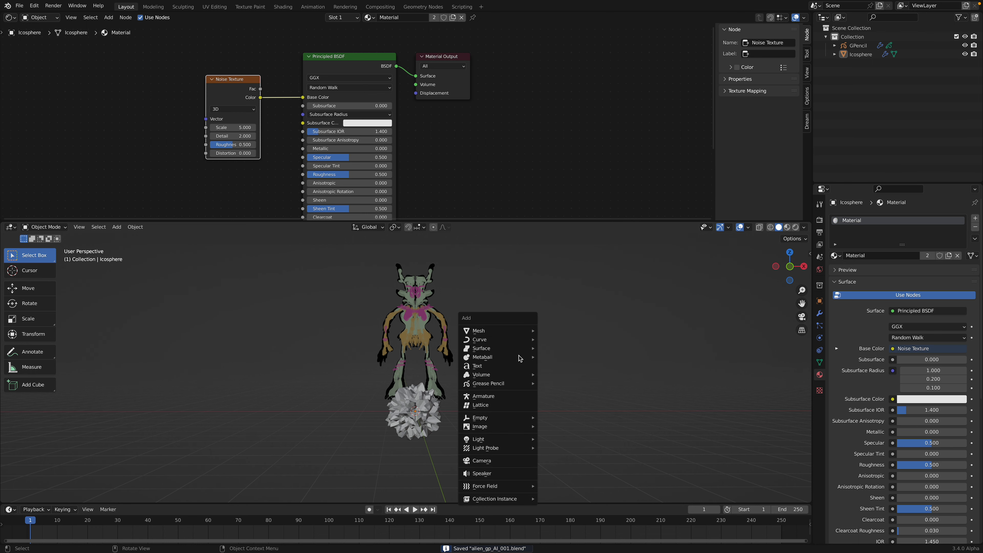
pyautogui.click(510, 461)
pyautogui.click(78, 227)
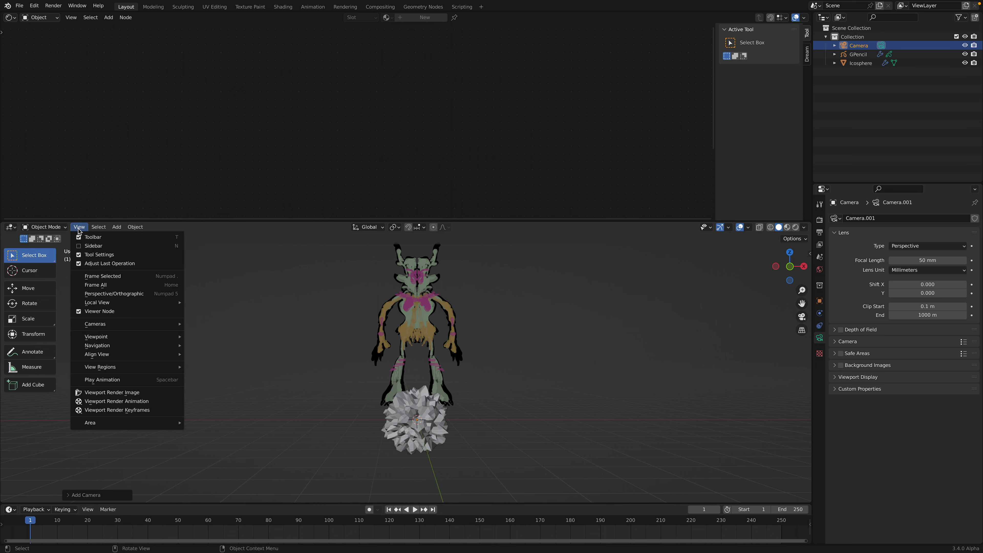
pyautogui.moveTo(147, 326)
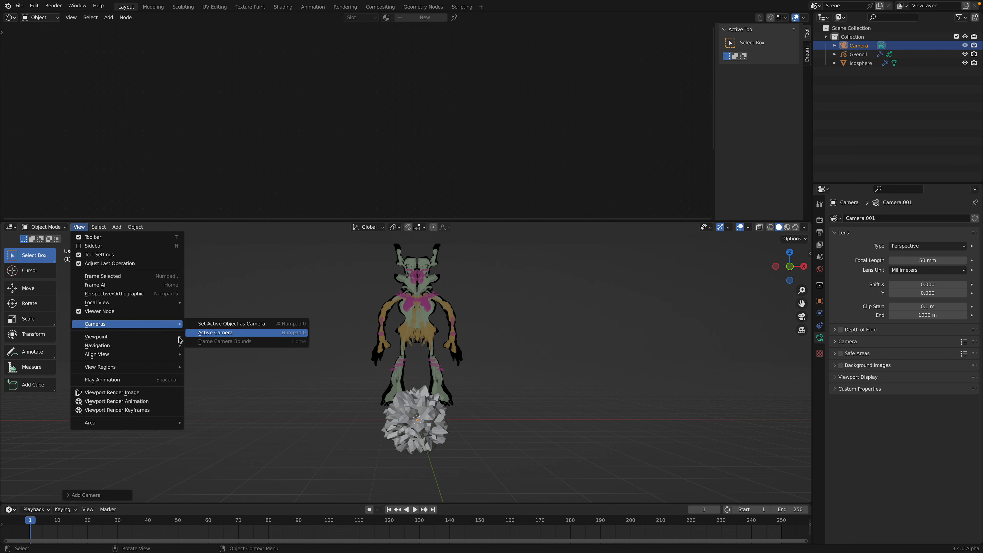
pyautogui.moveTo(153, 354)
pyautogui.click(227, 367)
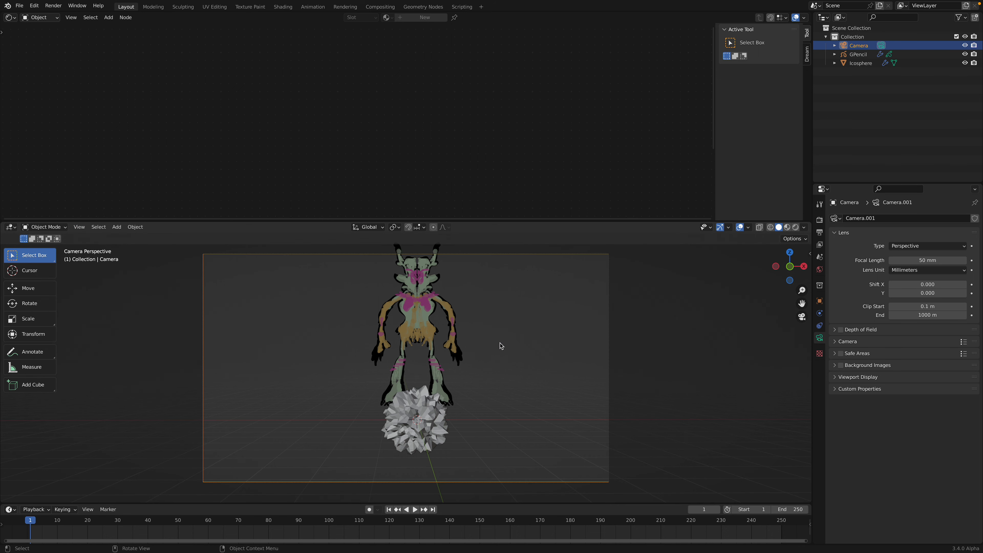
# Step: Set the output resolution to 512 × 512 px and save the file
pyautogui.click(820, 219)
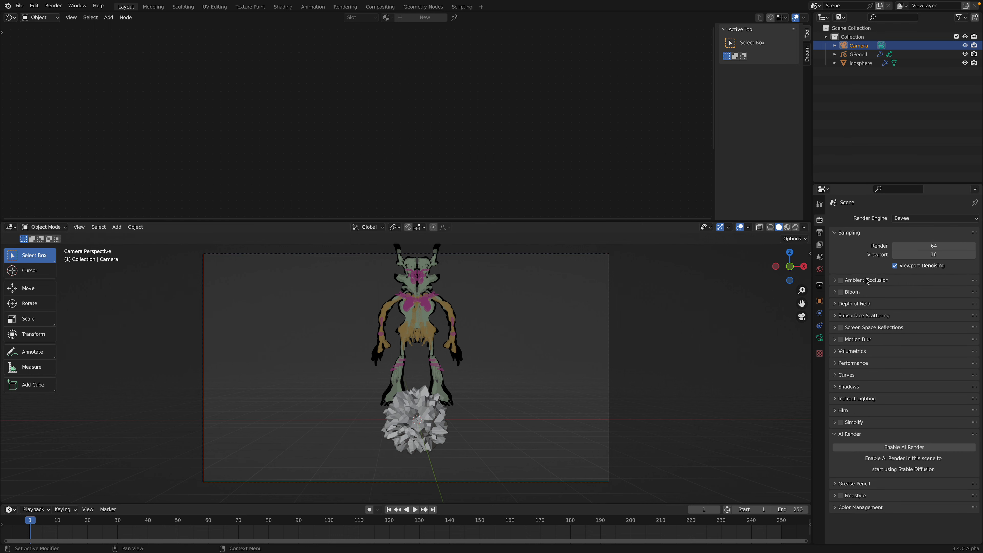
pyautogui.click(820, 233)
pyautogui.click(921, 232)
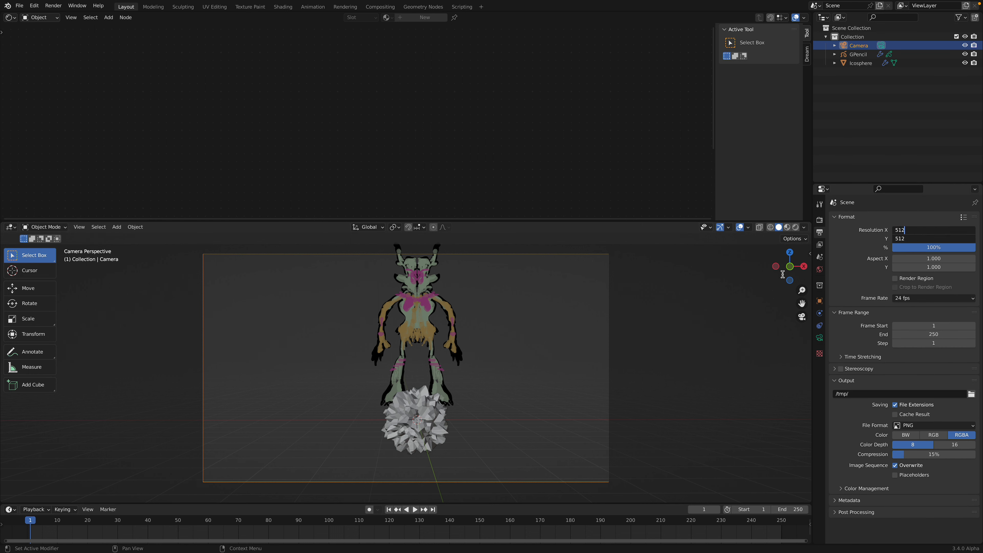
pyautogui.press('Return')
pyautogui.hotkey('ctrl', 's')
pyautogui.scroll(-2, 719, 285)
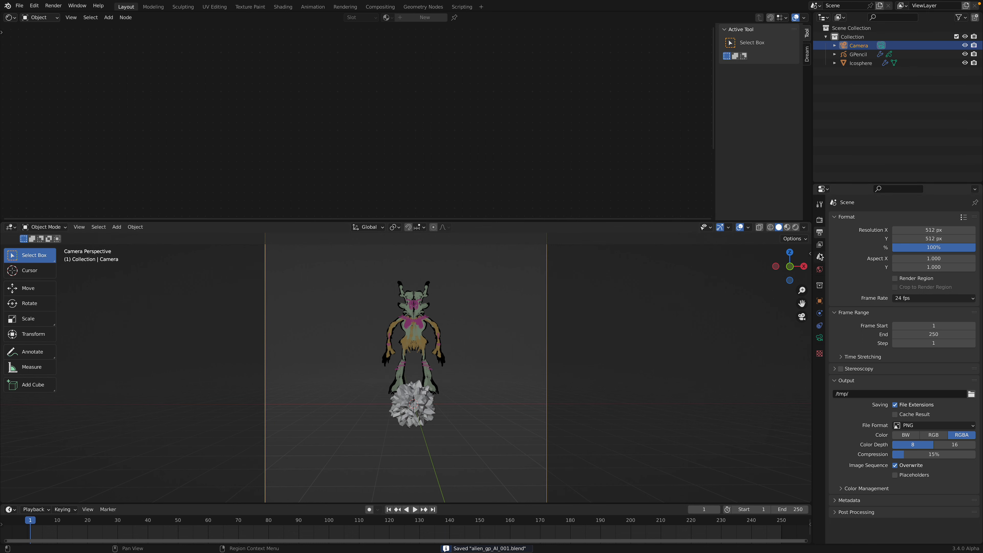
# Step: Lock the camera to the view so that viewport navigation moves it
pyautogui.click(810, 254)
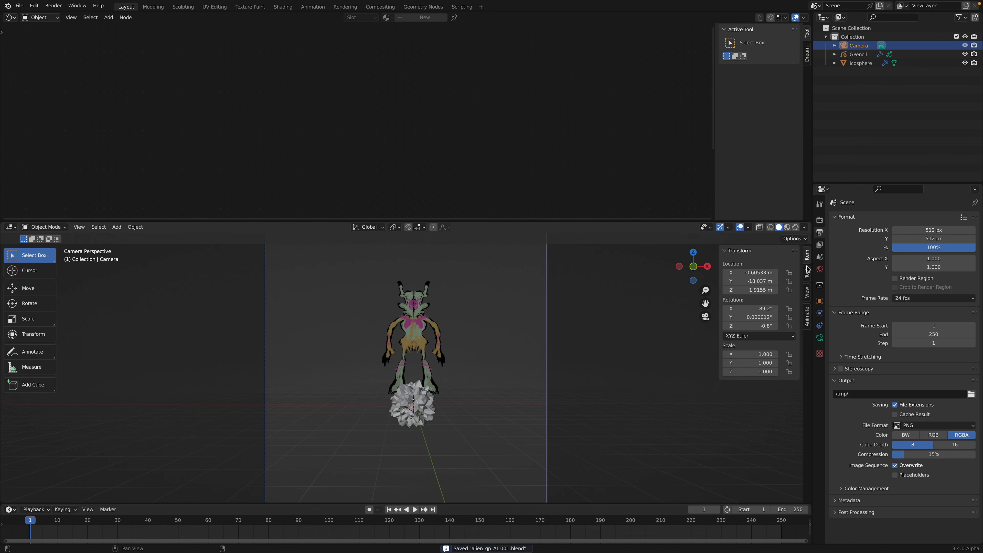
pyautogui.click(808, 293)
pyautogui.click(758, 361)
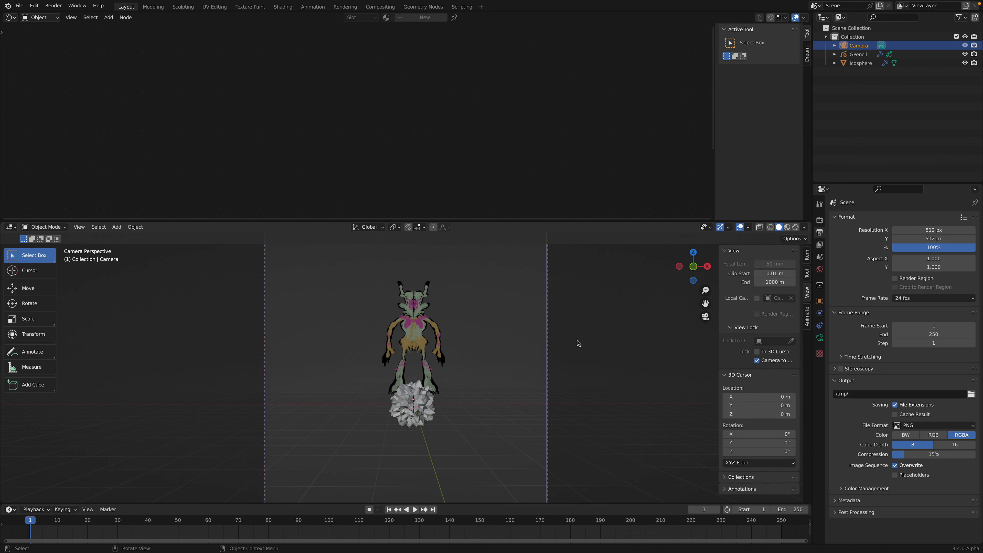
# Step: Enlarge the 3D viewport, reframe the camera so the alien and ico sphere fit centrally in its square frame, and save
pyautogui.moveTo(567, 220); pyautogui.dragTo(558, 133)
pyautogui.scroll(4, 490, 287)
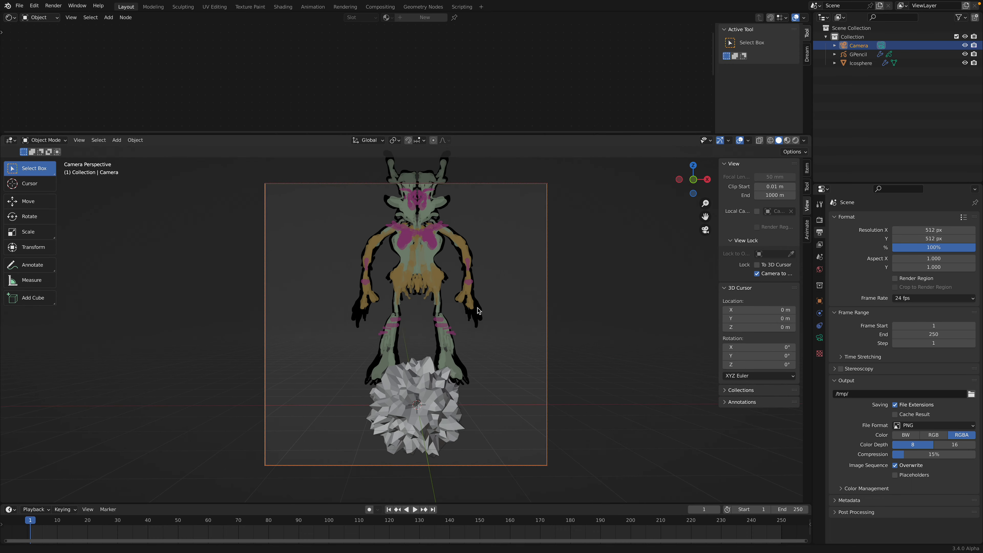
pyautogui.moveTo(467, 306); pyautogui.dragTo(455, 303, button='middle')
pyautogui.scroll(-1, 455, 304)
pyautogui.keyDown('shift'); pyautogui.moveTo(436, 337); pyautogui.dragTo(441, 326, button='middle'); pyautogui.keyUp('shift')
pyautogui.hotkey('ctrl', 's')
# Step: Scale the ico sphere to about 1.41, lower it to about Z -0.695 m beneath the alien's feet, and save
pyautogui.click(431, 357)
pyautogui.press('s')
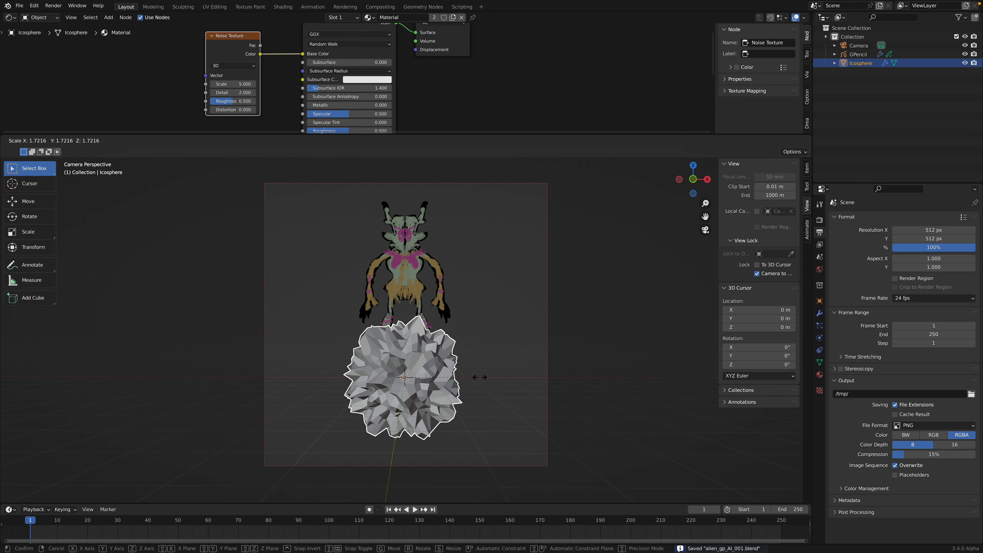
pyautogui.click(468, 375)
pyautogui.press('g')
pyautogui.press('z')
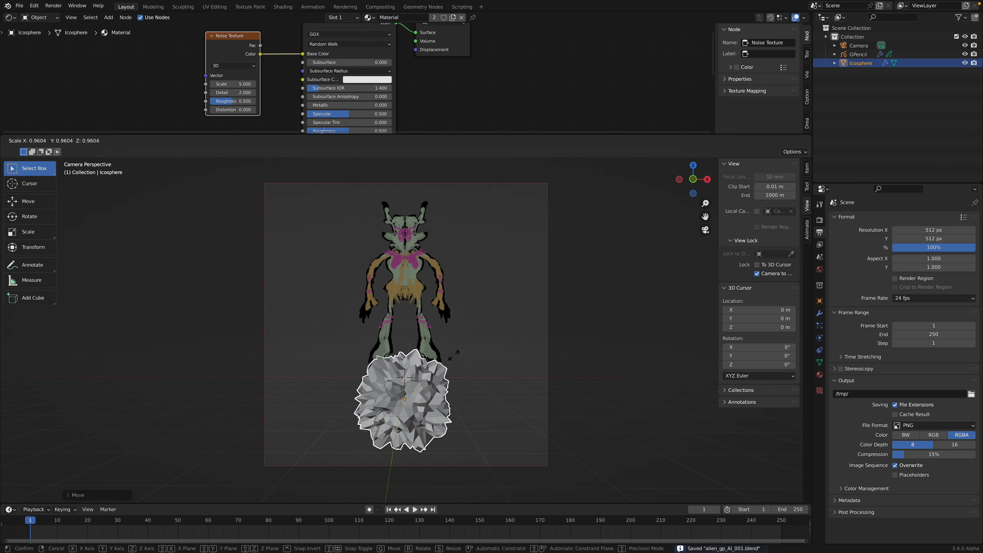
pyautogui.click(457, 357)
pyautogui.moveTo(451, 358)
pyautogui.mouseDown(button='middle')
pyautogui.moveTo(476, 361)
pyautogui.moveTo(459, 354)
pyautogui.mouseUp(button='middle')
pyautogui.moveTo(458, 354); pyautogui.dragTo(450, 349, button='middle')
pyautogui.hotkey('ctrl', 's')
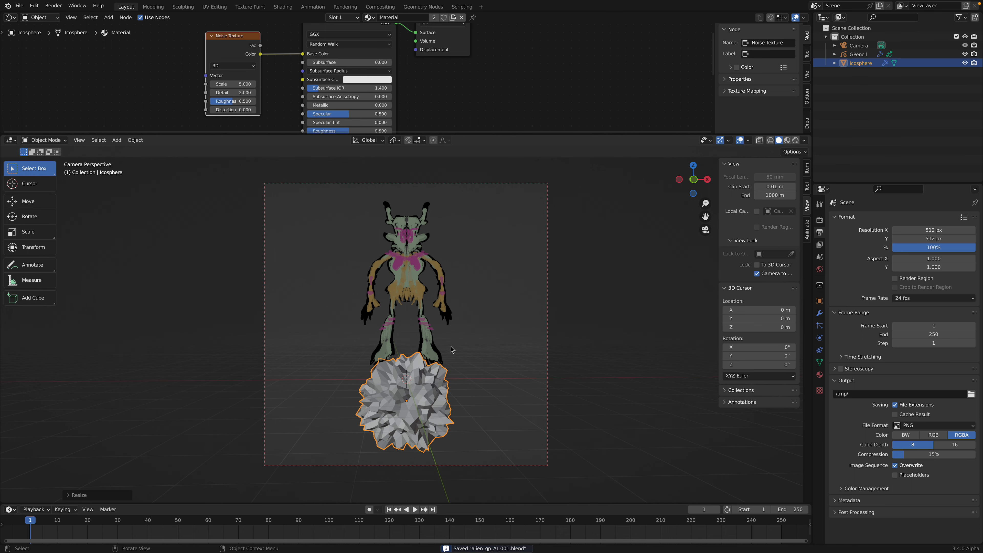
# Step: Switch the 3D viewport to rendered shading and add a Sun light to the scene
pyautogui.click(461, 342)
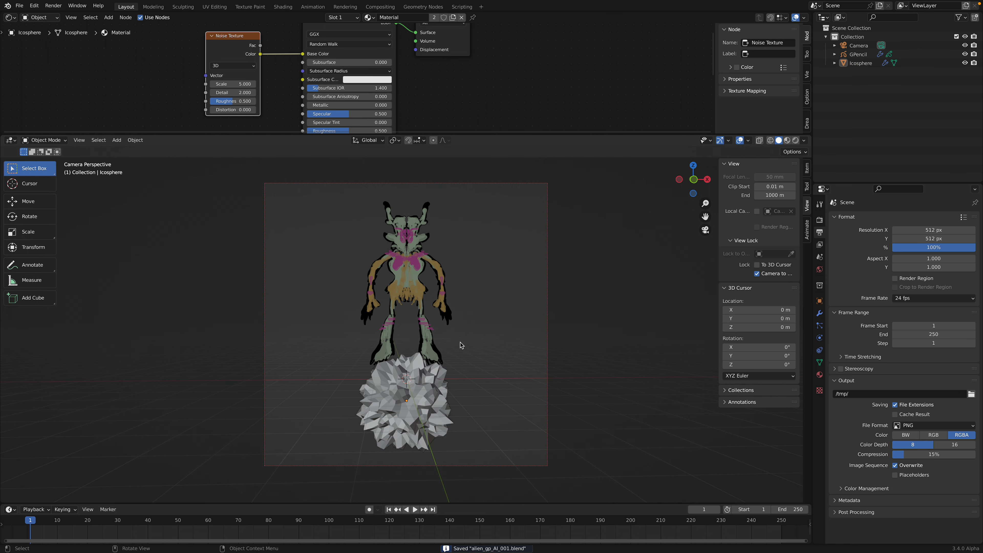
pyautogui.click(795, 141)
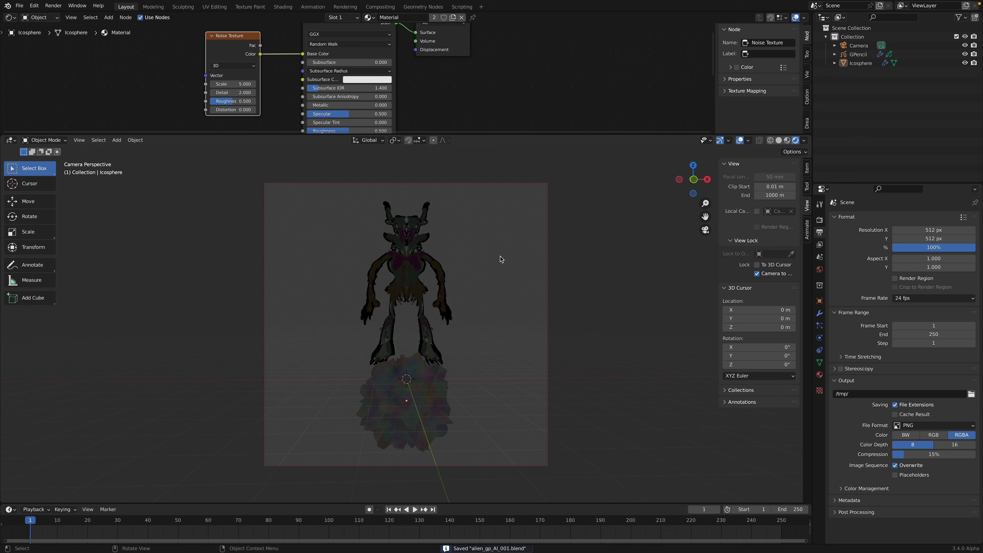
pyautogui.hotkey('shift', 'a')
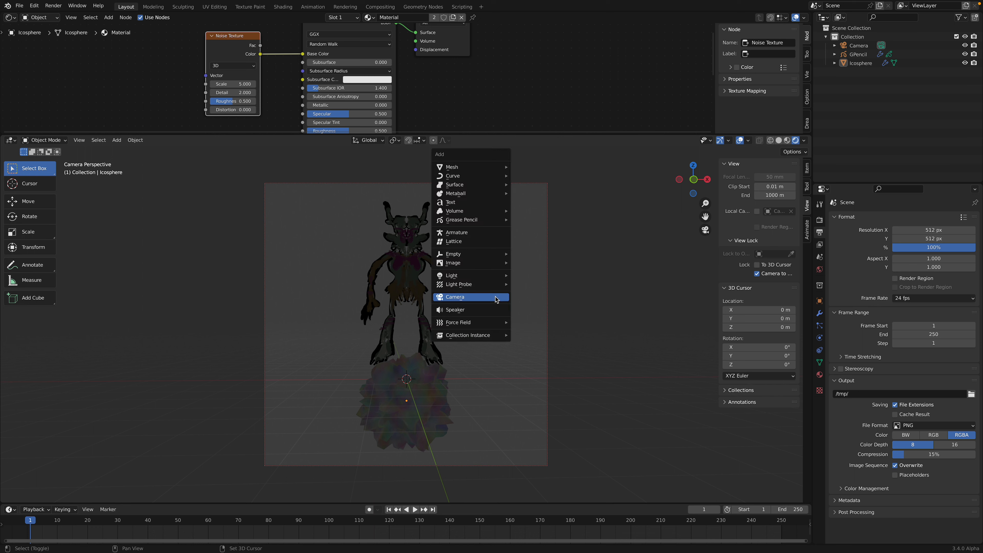
pyautogui.moveTo(495, 276)
pyautogui.click(528, 285)
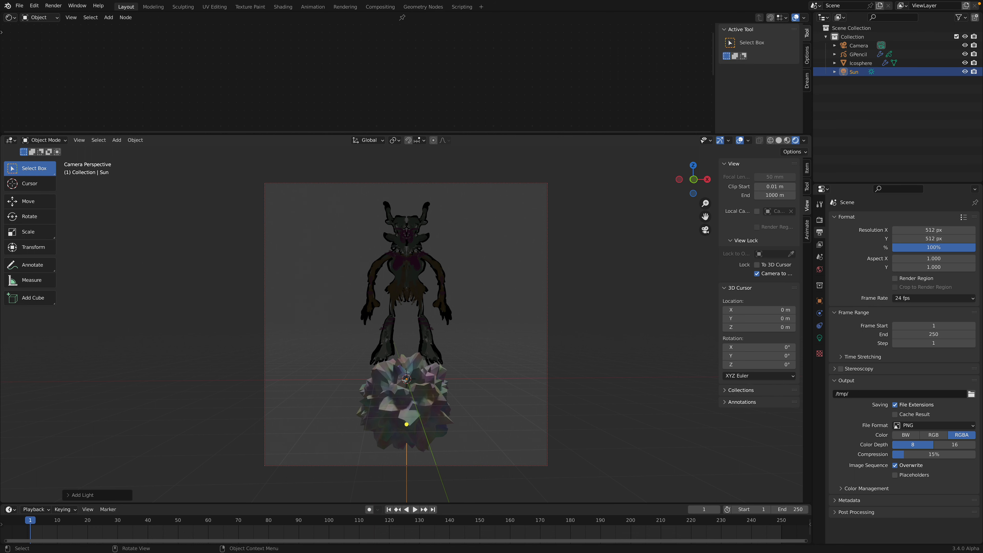
# Step: Rotate the Sun freely so it lights the front of the alien and the ico sphere, and save
pyautogui.press('r')
pyautogui.press('r')
pyautogui.click(447, 397)
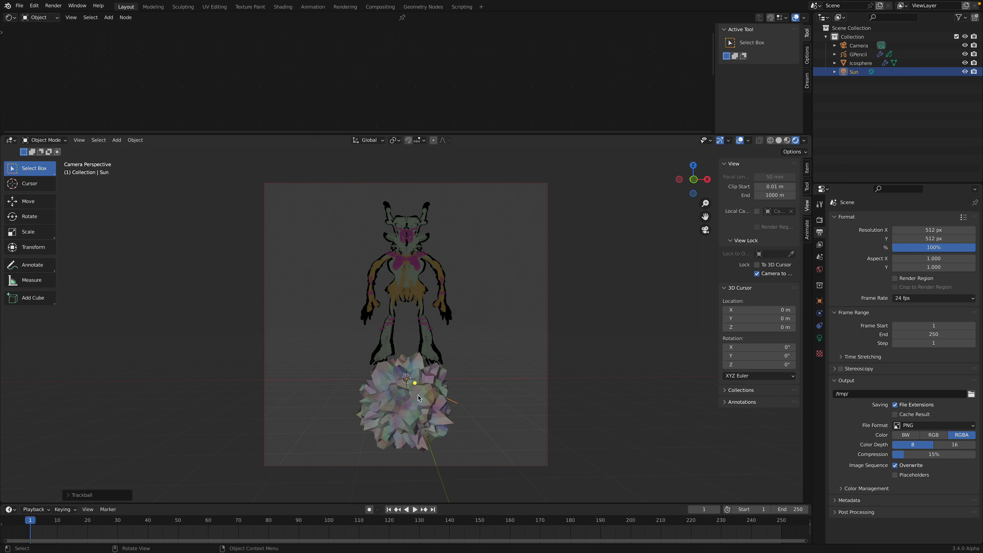
pyautogui.click(428, 397)
pyautogui.hotkey('ctrl', 's')
# Step: Add a second Subdivision Surface modifier after the ico sphere's Displace modifier and shade the object smooth
pyautogui.click(819, 313)
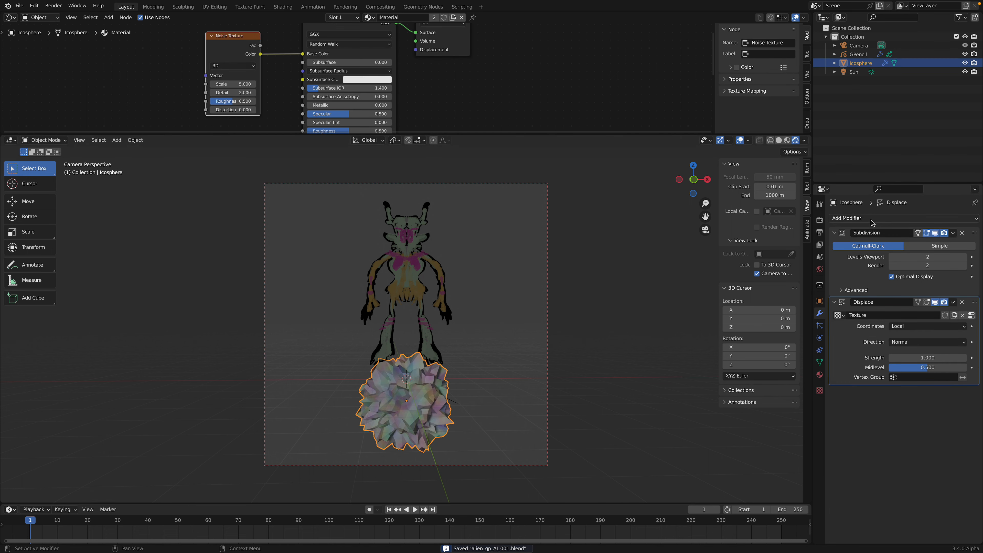
pyautogui.click(852, 218)
pyautogui.click(809, 378)
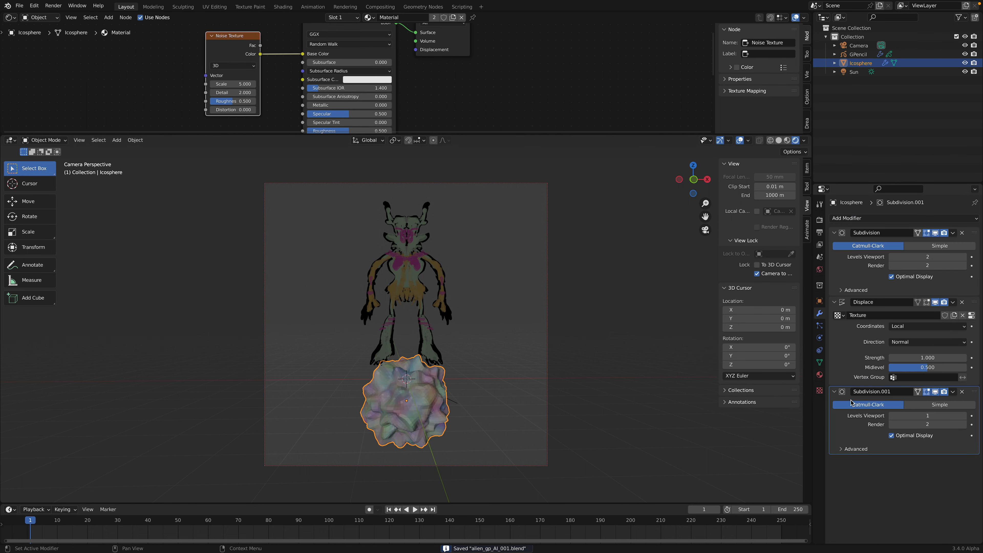
pyautogui.rightClick(471, 368)
pyautogui.click(472, 368)
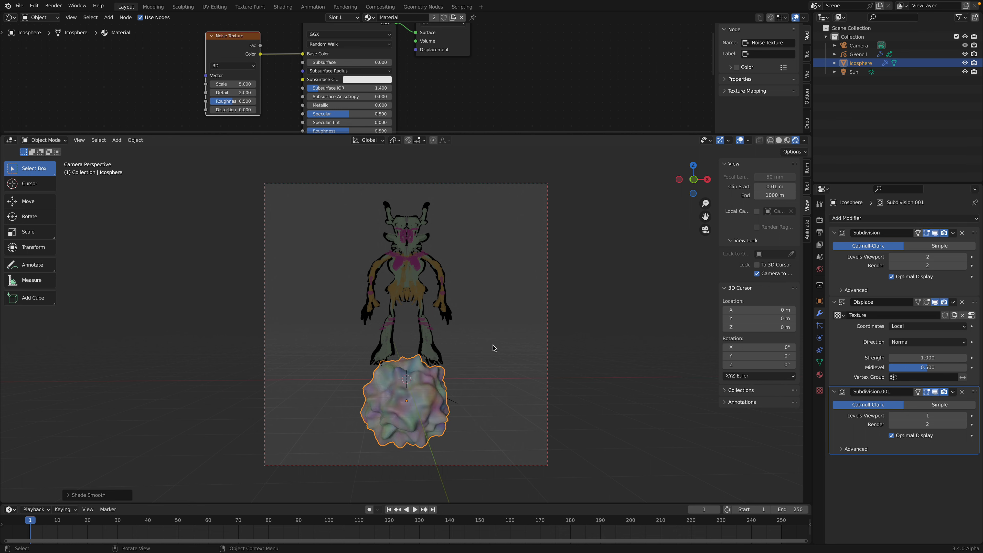
pyautogui.click(488, 351)
pyautogui.moveTo(487, 347); pyautogui.dragTo(478, 347, button='middle')
# Step: Rotate the Sun freely to about X 68.6°, Y 6.03°, Z -28.6° and save the file
pyautogui.click(847, 64)
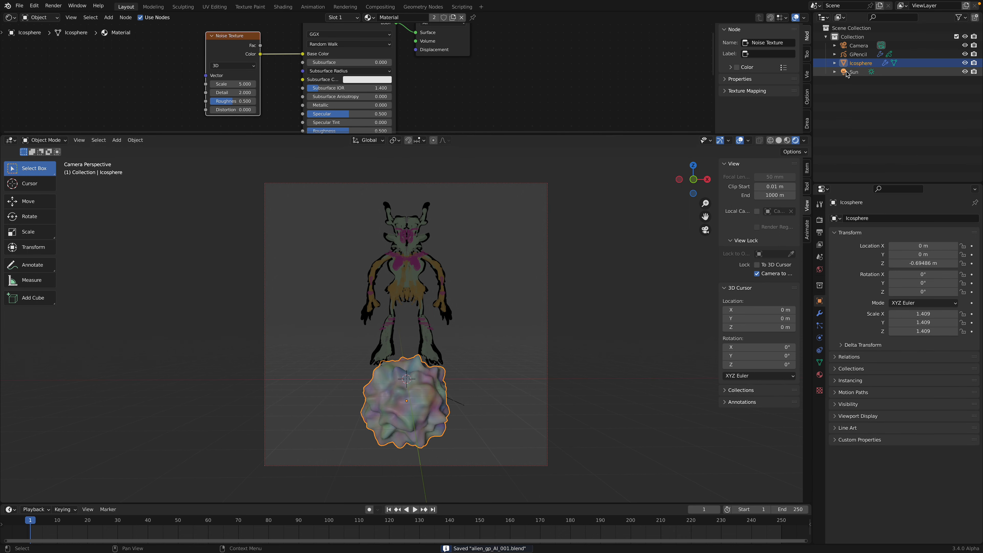
pyautogui.click(845, 72)
pyautogui.press('r')
pyautogui.press('r')
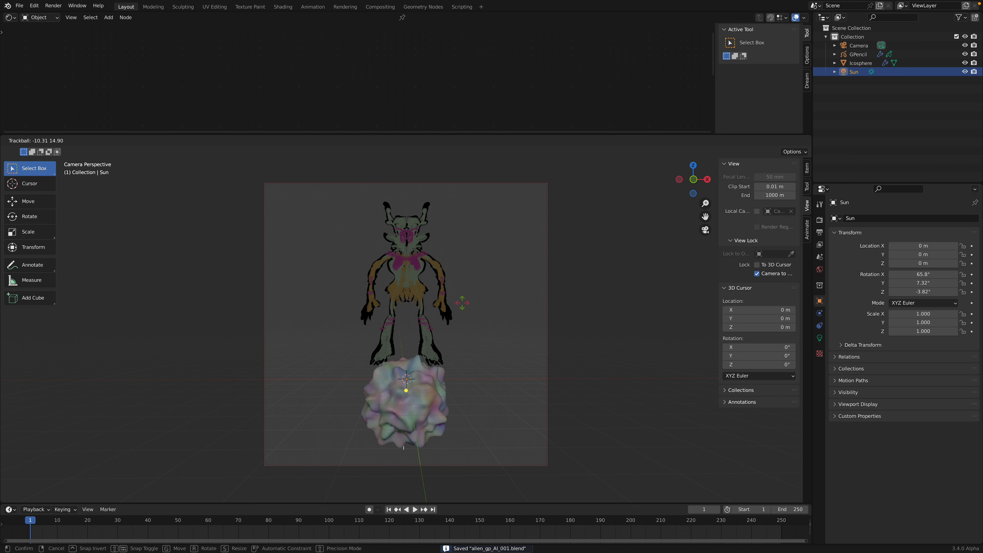
pyautogui.click(484, 340)
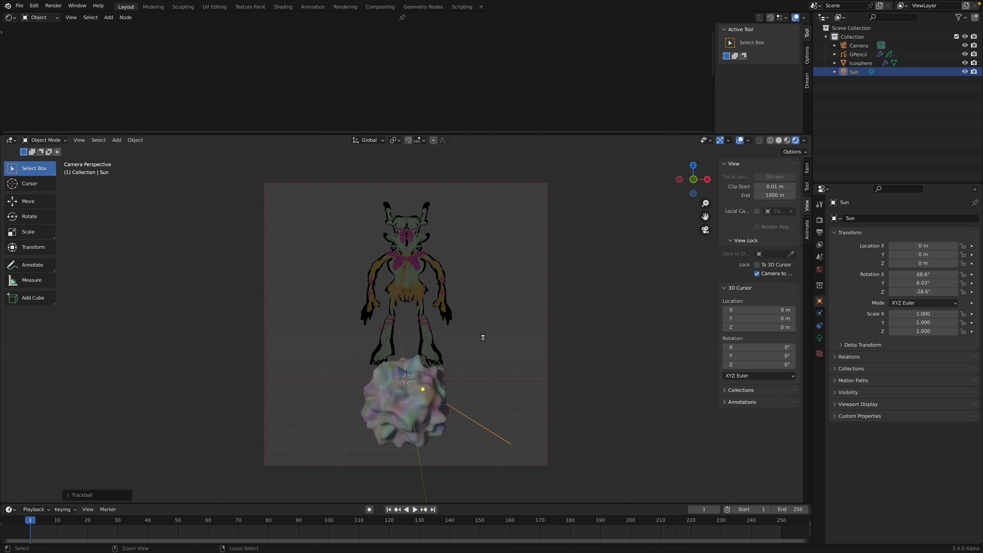
pyautogui.hotkey('ctrl', 's')
# Step: Add a Point light to the scene
pyautogui.click(484, 337)
pyautogui.moveTo(468, 312); pyautogui.dragTo(456, 340, button='middle')
pyautogui.hotkey('shift', 'a')
pyautogui.moveTo(458, 338)
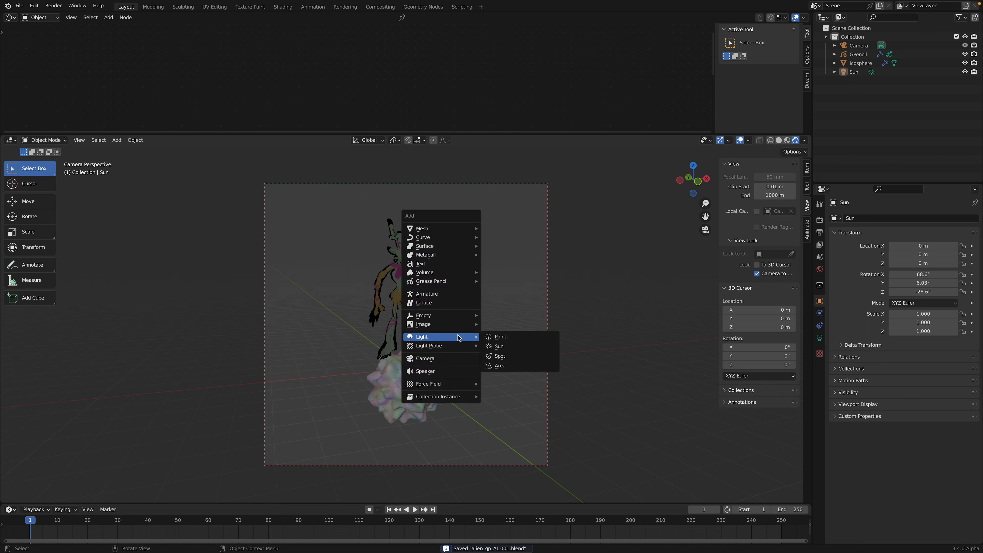
pyautogui.click(490, 338)
pyautogui.moveTo(436, 371); pyautogui.dragTo(460, 376, button='middle')
# Step: Move the Point light in front of the alien's head, to about Y -0.66 m and Z 4.83 m
pyautogui.press('g')
pyautogui.press('y')
pyautogui.click(485, 401)
pyautogui.press('g')
pyautogui.press('z')
pyautogui.click(484, 275)
pyautogui.press('g')
pyautogui.press('y')
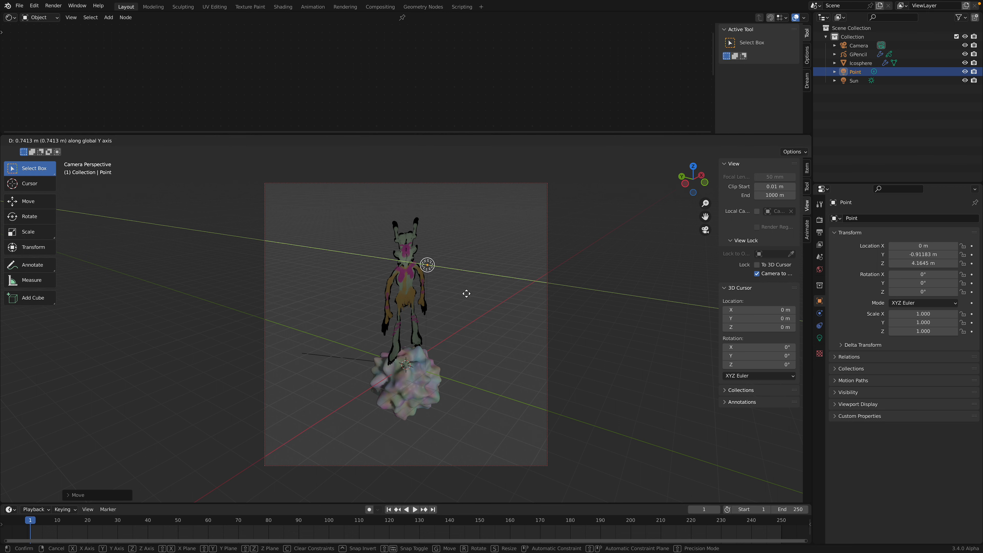
pyautogui.click(462, 291)
# Step: Duplicate the Point light straight down along Z to about 3.28 m, in front of the alien's torso
pyautogui.moveTo(462, 291); pyautogui.dragTo(438, 273, button='middle')
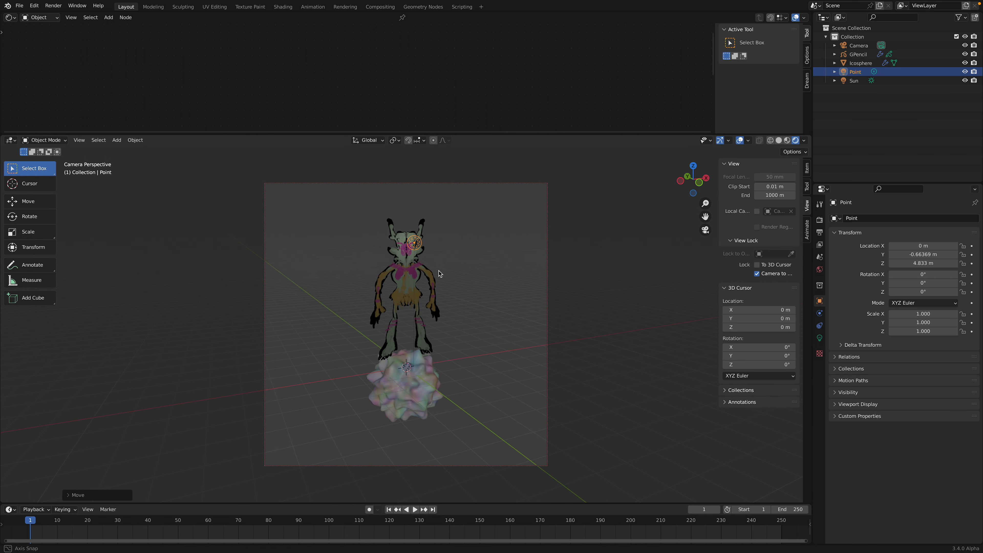
pyautogui.hotkey('shift', 'd')
pyautogui.press('z')
pyautogui.click(444, 333)
pyautogui.scroll(2, 443, 333)
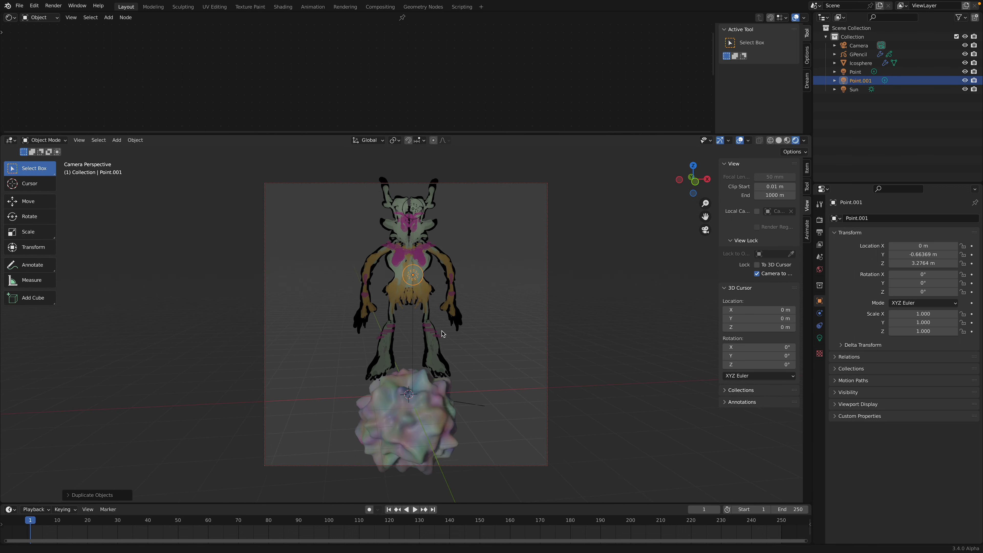
pyautogui.scroll(2, 443, 334)
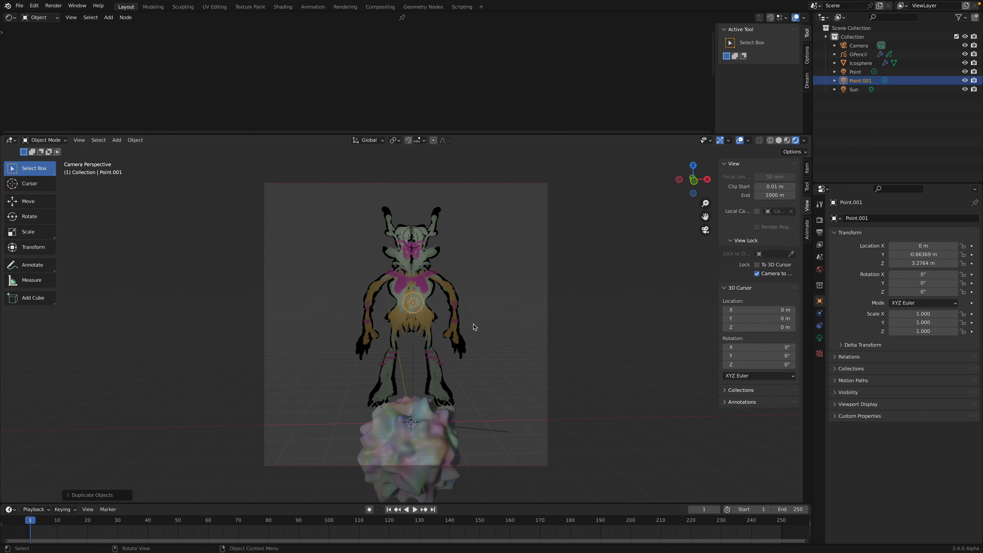
# Step: Save the file and deselect the duplicated Point light
pyautogui.hotkey('ctrl', 's')
pyautogui.click(466, 281)
pyautogui.moveTo(455, 287); pyautogui.dragTo(450, 296, button='middle')
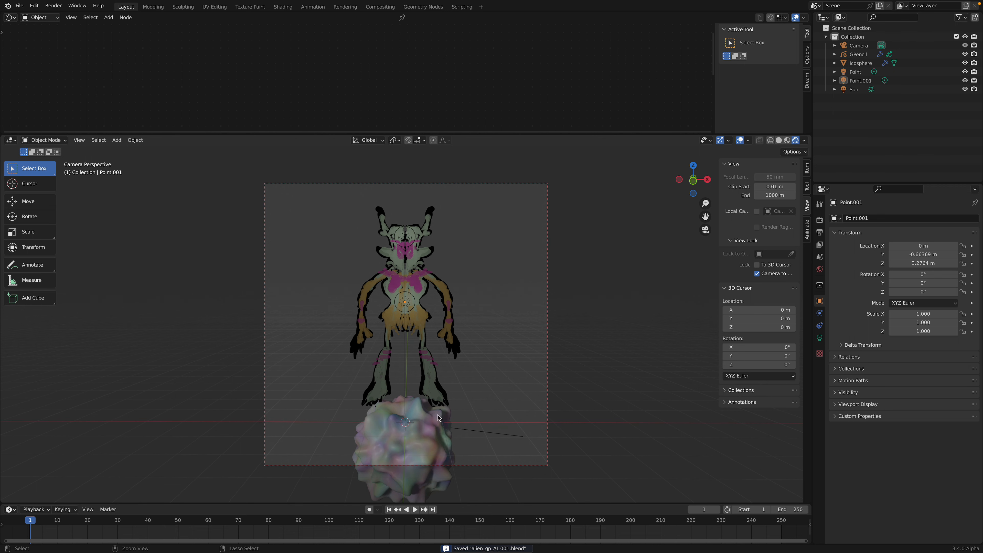
# Step: Scale the icosphere up uniformly to about 1.74
pyautogui.click(436, 426)
pyautogui.keyDown('shift'); pyautogui.moveTo(480, 348); pyautogui.dragTo(478, 342, button='middle'); pyautogui.keyUp('shift')
pyautogui.click(467, 346)
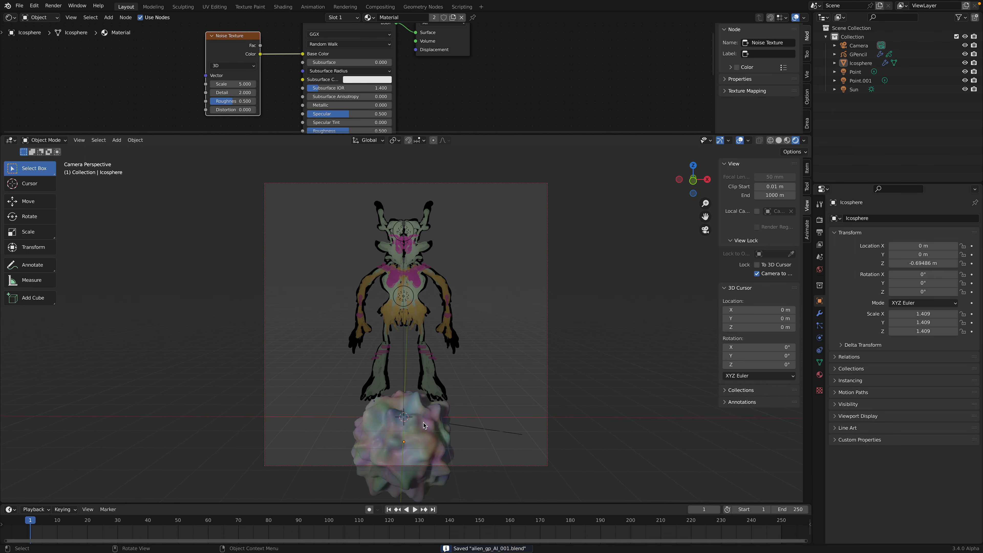
pyautogui.scroll(-2, 424, 424)
pyautogui.click(423, 424)
pyautogui.press('s')
pyautogui.click(454, 357)
# Step: Move the icosphere along Y and Z to about Y 0.34 m and Z -0.87 m, beneath the alien's feet
pyautogui.press('g')
pyautogui.press('z')
pyautogui.click(455, 368)
pyautogui.moveTo(455, 368); pyautogui.dragTo(440, 355, button='middle')
pyautogui.press('g')
pyautogui.press('y')
pyautogui.click(456, 373)
pyautogui.press('g')
pyautogui.press('z')
pyautogui.click(450, 359)
pyautogui.click(458, 350)
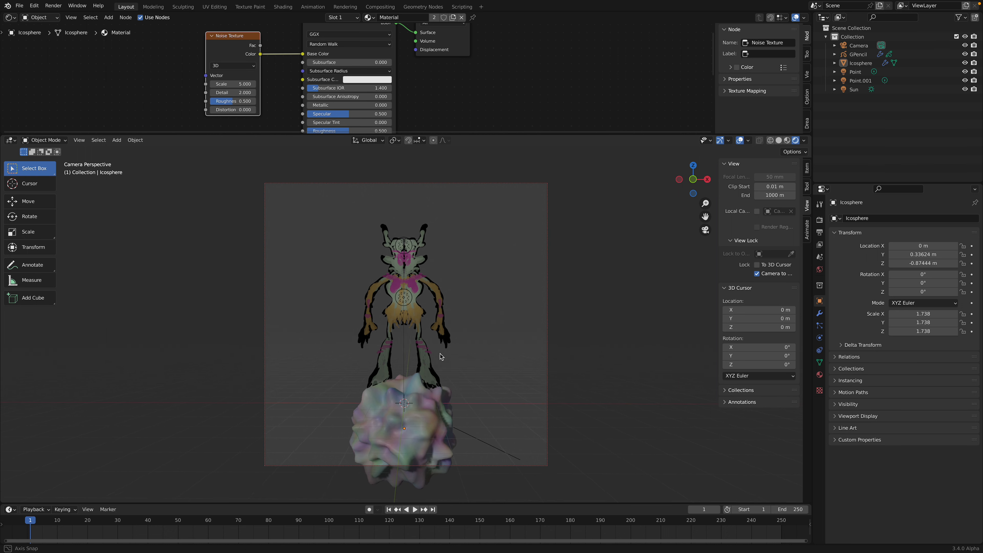
# Step: Shift the icosphere along the Y axis to about 0.19 m and save the file
pyautogui.click(426, 410)
pyautogui.moveTo(425, 410); pyautogui.dragTo(456, 413, button='middle')
pyautogui.press('g')
pyautogui.press('y')
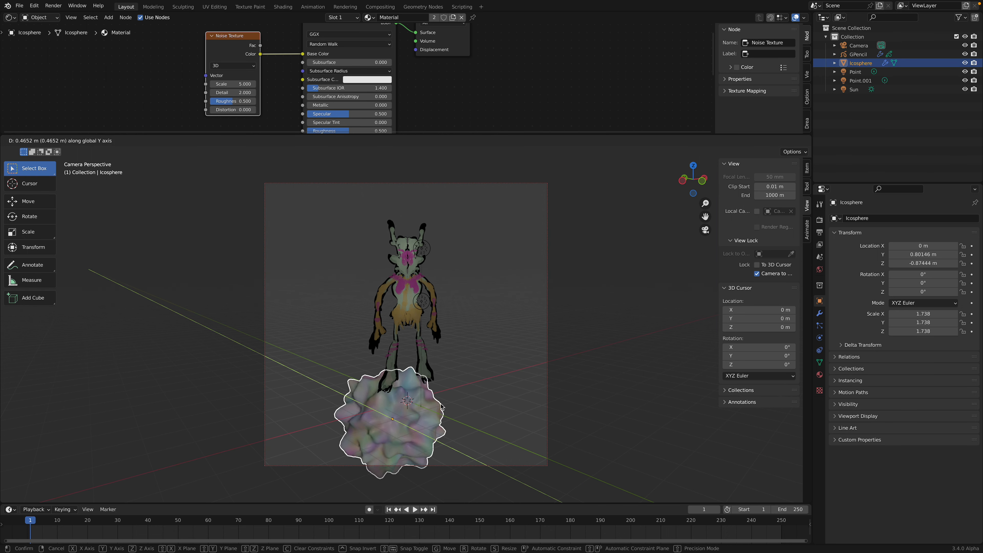
pyautogui.click(466, 355)
pyautogui.moveTo(466, 356); pyautogui.dragTo(460, 335, button='middle')
pyautogui.hotkey('ctrl', 's')
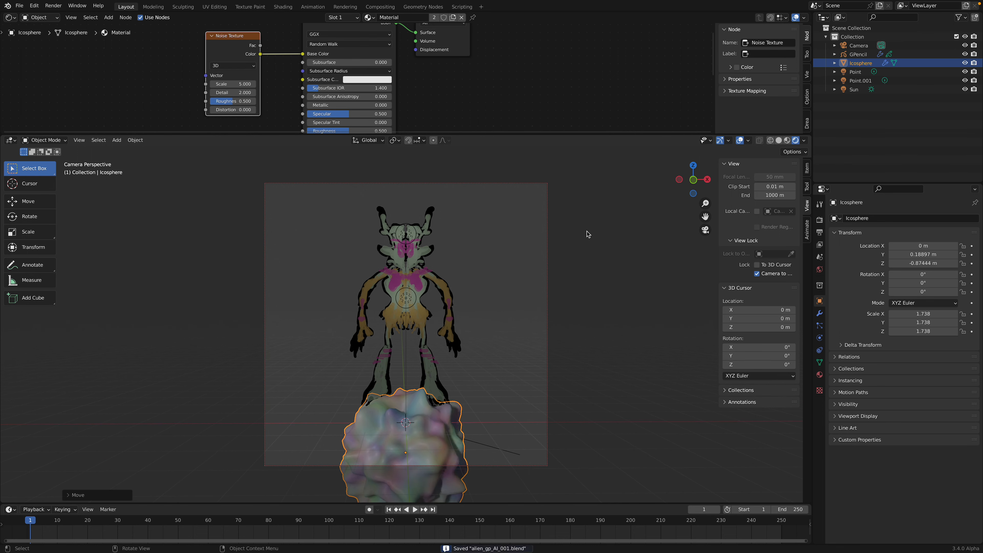
# Step: Enlarge the properties editor and enable Ambient Occlusion at a distance of 1.58 m, plus Bloom, in the render settings
pyautogui.click(820, 220)
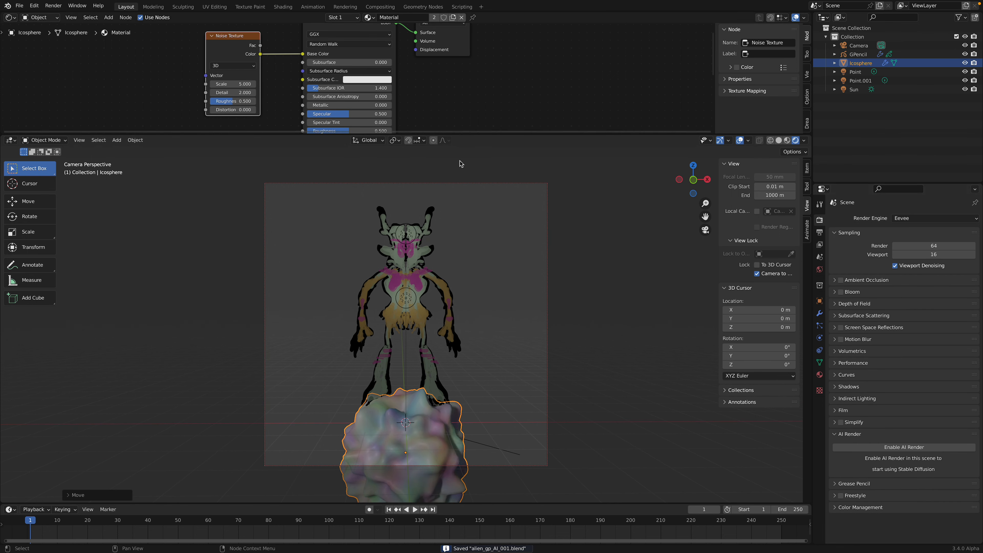
pyautogui.moveTo(902, 183); pyautogui.dragTo(902, 123)
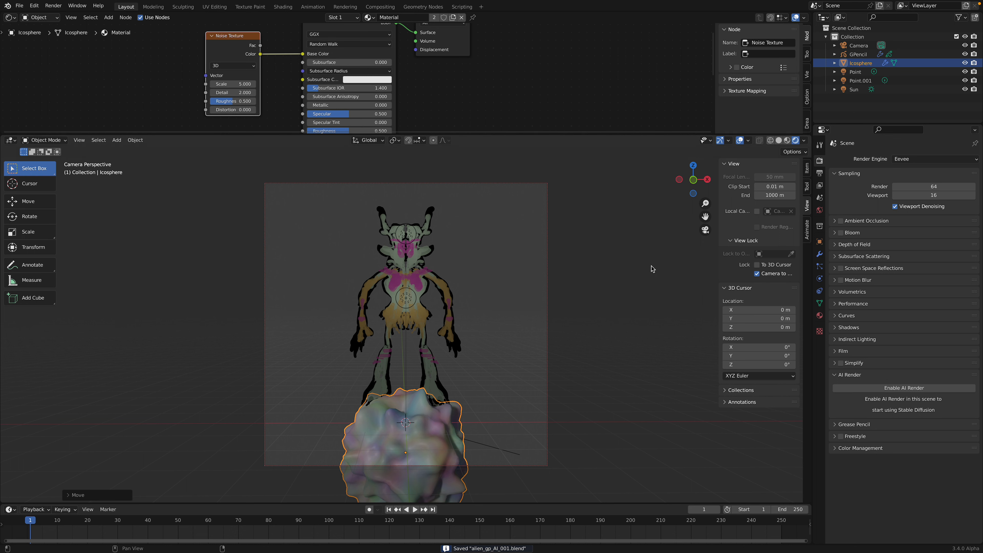
pyautogui.click(835, 222)
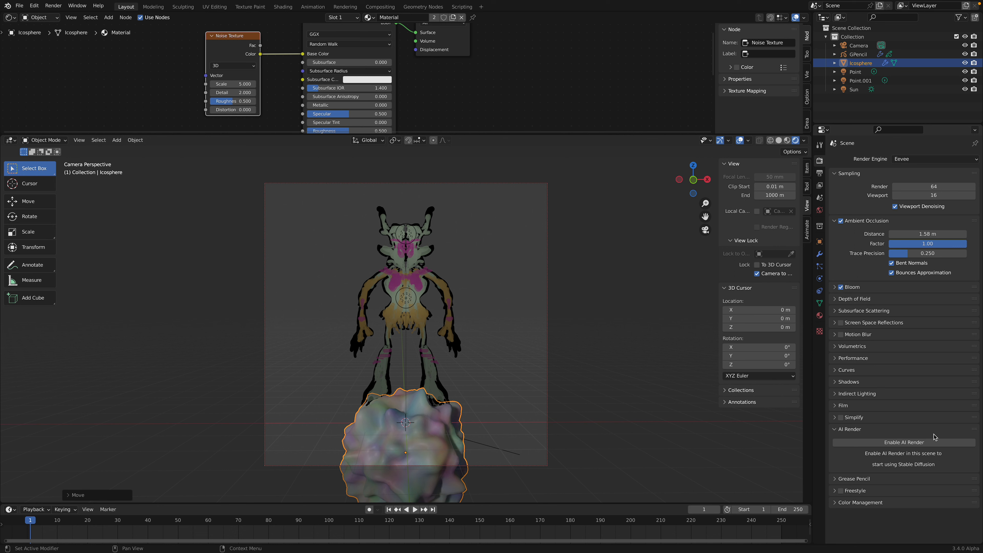
# Step: Place the AI Render settings above Sampling, enable AI Render for the scene, and save the file
pyautogui.moveTo(975, 433); pyautogui.dragTo(917, 192)
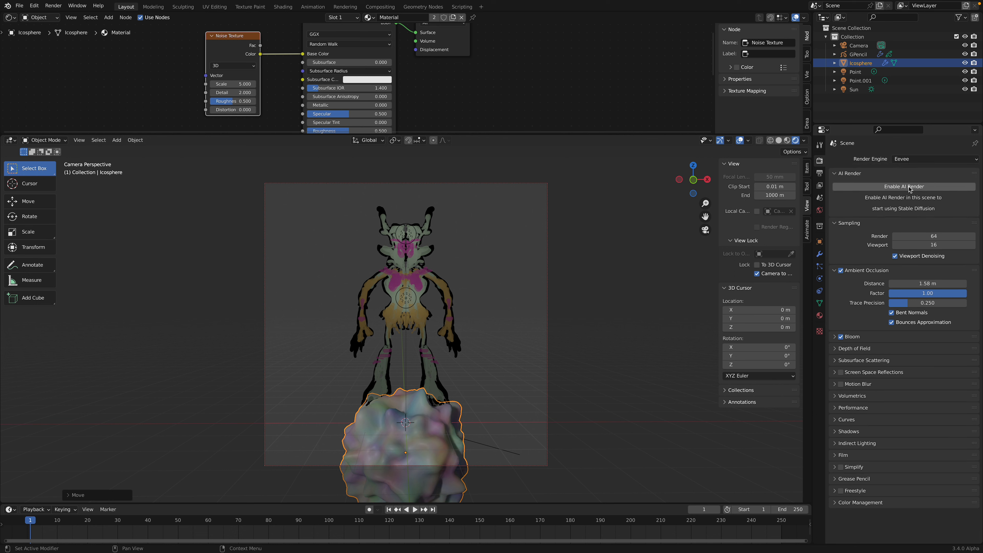
pyautogui.click(910, 187)
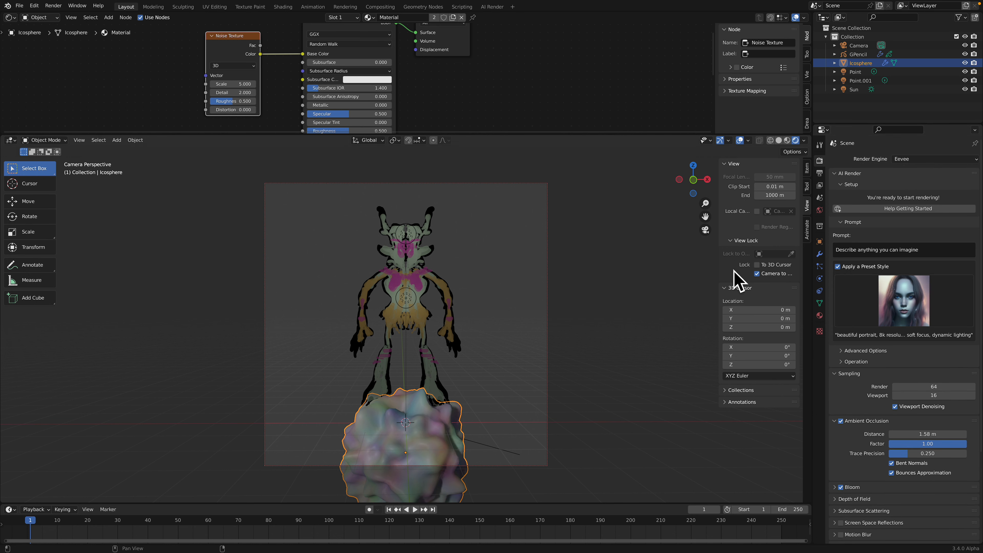
pyautogui.moveTo(554, 270); pyautogui.dragTo(458, 271, button='middle')
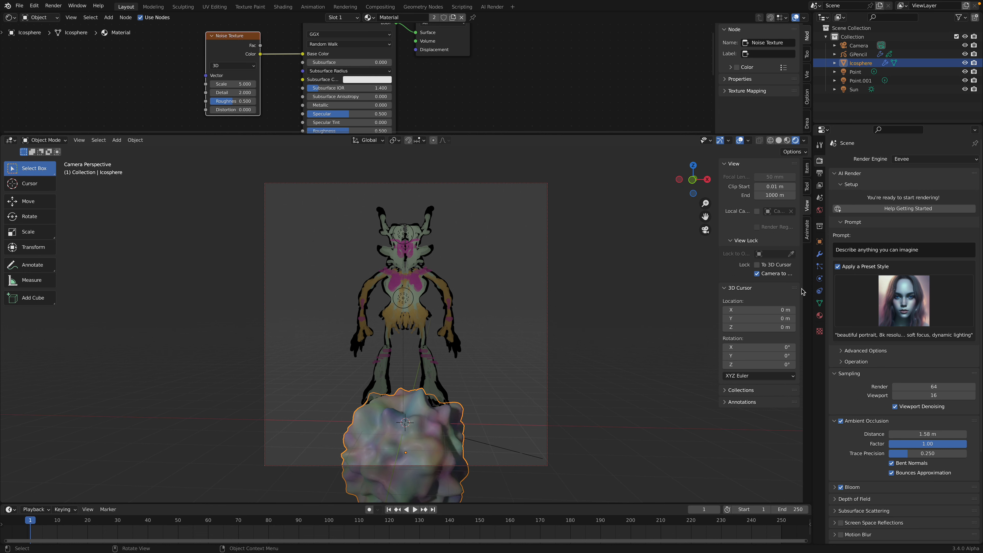
pyautogui.hotkey('ctrl', 's')
# Step: Set the AI Render prompt to "giant ogre standing on top of alien egg"
pyautogui.click(886, 246)
pyautogui.write('gian')
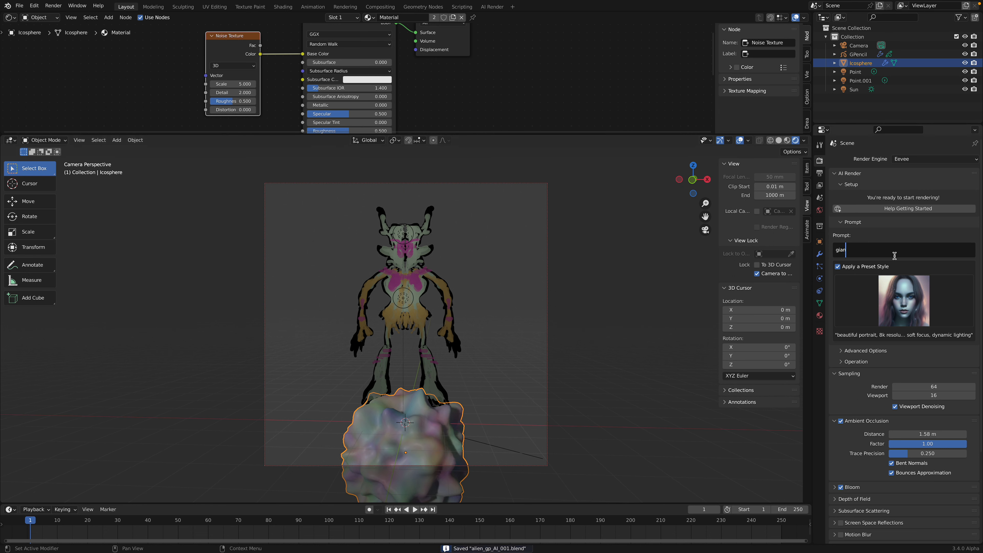
pyautogui.write('t ogre standing on ')
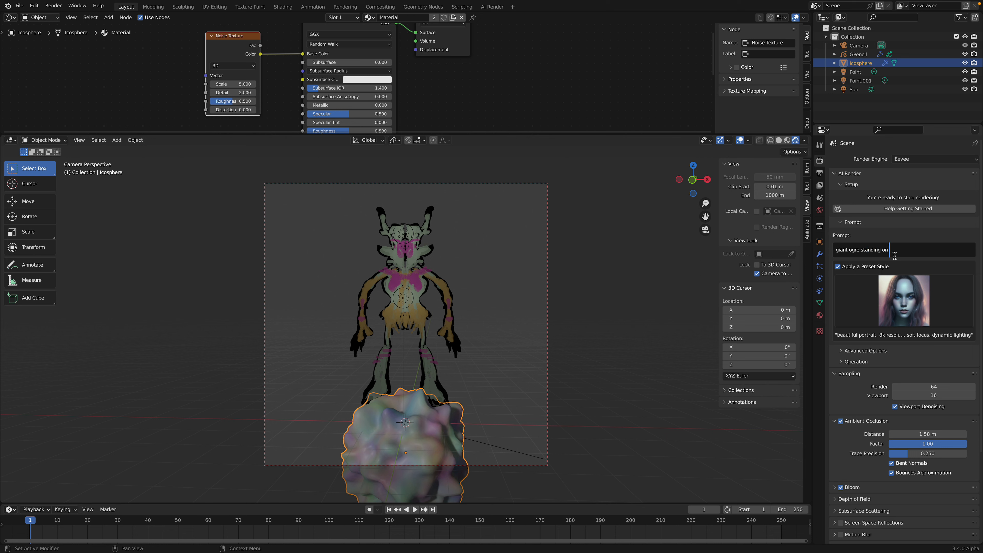
pyautogui.write('top of alien egg')
# Step: Widen the properties editor, save the file, and render the image with AI Render
pyautogui.moveTo(813, 111); pyautogui.dragTo(754, 113)
pyautogui.hotkey('ctrl', 's')
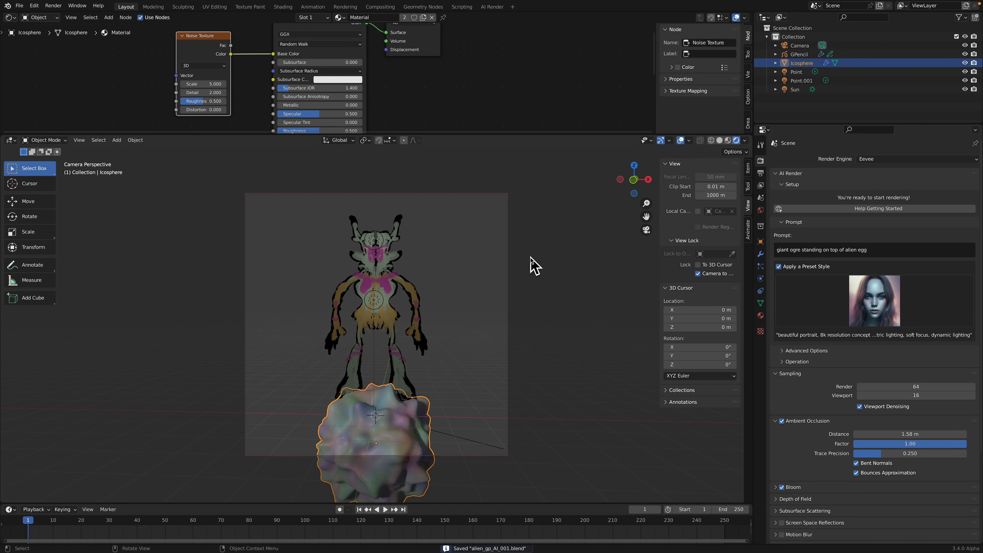
pyautogui.click(54, 6)
pyautogui.click(65, 17)
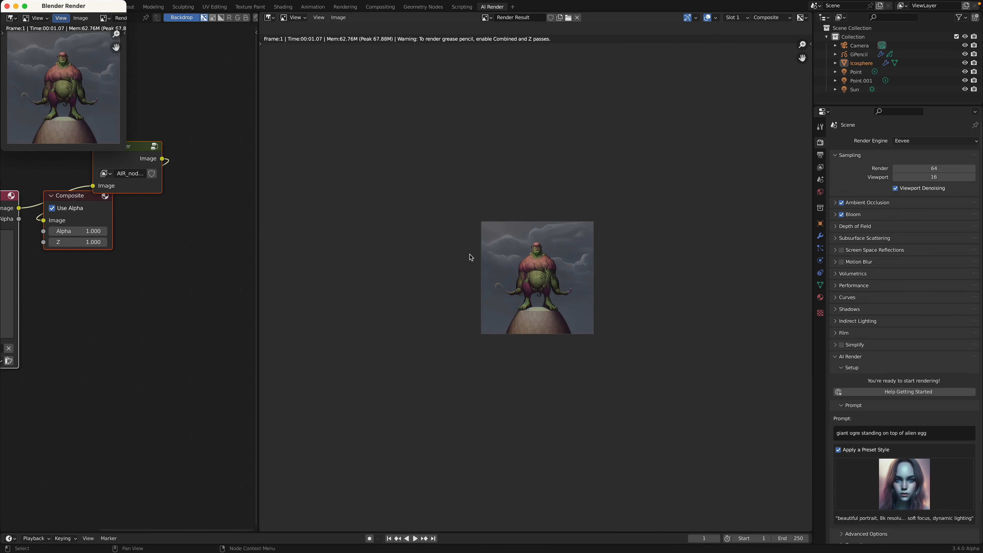
# Step: Take the main window out of full screen and arrange it beside an enlarged render window
pyautogui.moveTo(104, 6); pyautogui.dragTo(138, 106)
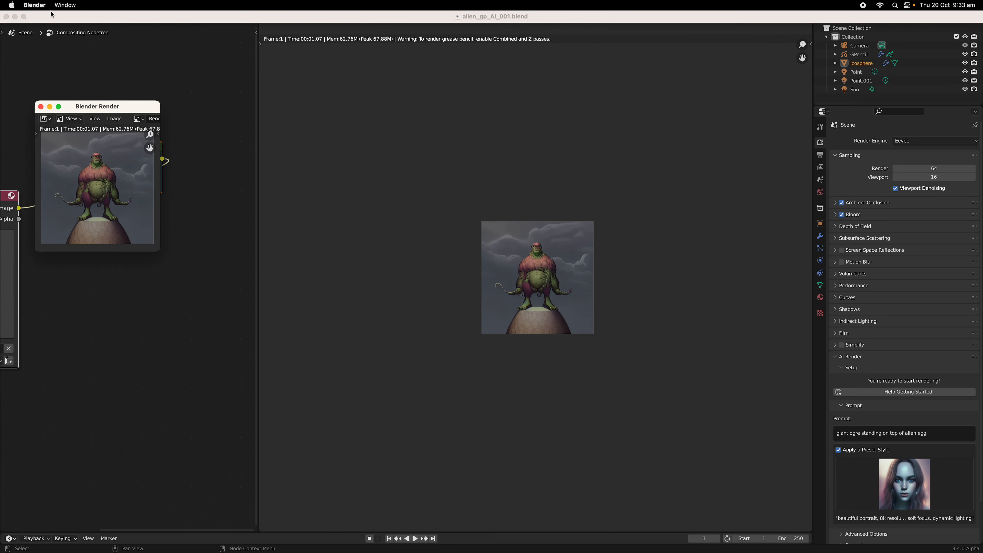
pyautogui.click(24, 16)
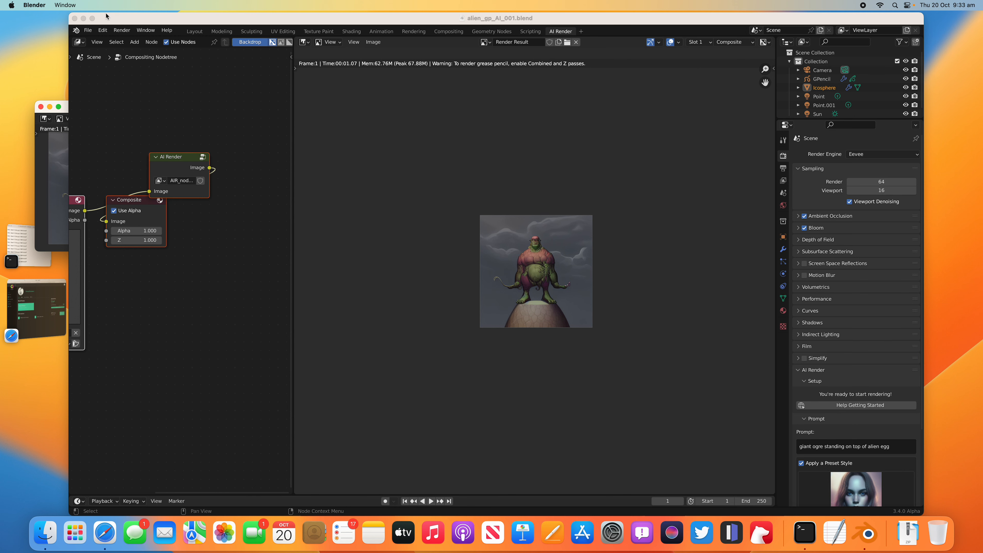
pyautogui.moveTo(71, 13); pyautogui.dragTo(245, 44)
pyautogui.moveTo(100, 109); pyautogui.dragTo(120, 112)
pyautogui.moveTo(195, 256); pyautogui.dragTo(236, 355)
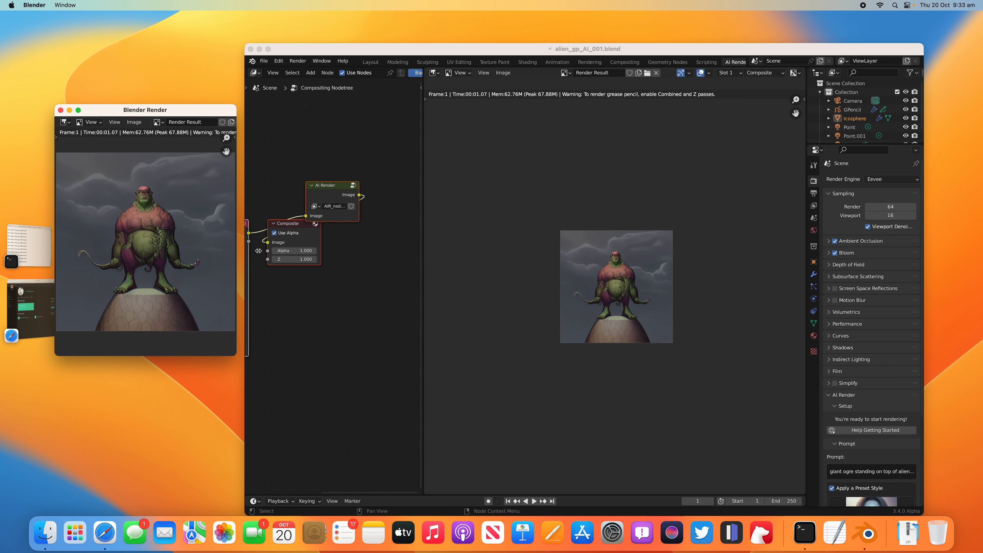
# Step: Widen the compositor area and pull the overlapping AI Render and Composite nodes apart
pyautogui.moveTo(424, 245); pyautogui.dragTo(544, 240)
pyautogui.press('Home')
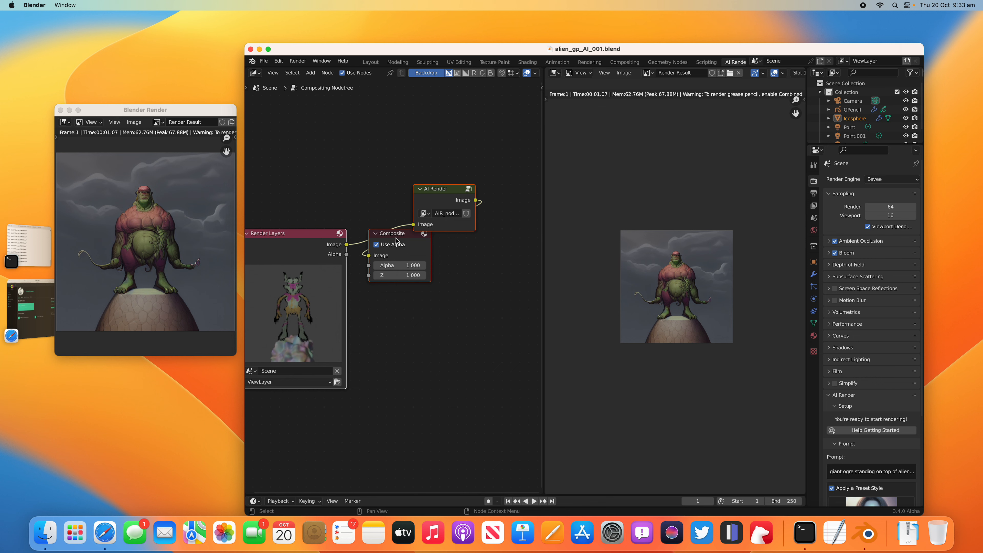
pyautogui.moveTo(396, 238); pyautogui.dragTo(441, 267)
pyautogui.click(442, 236)
pyautogui.moveTo(472, 219); pyautogui.dragTo(415, 194)
pyautogui.moveTo(440, 263); pyautogui.dragTo(461, 270)
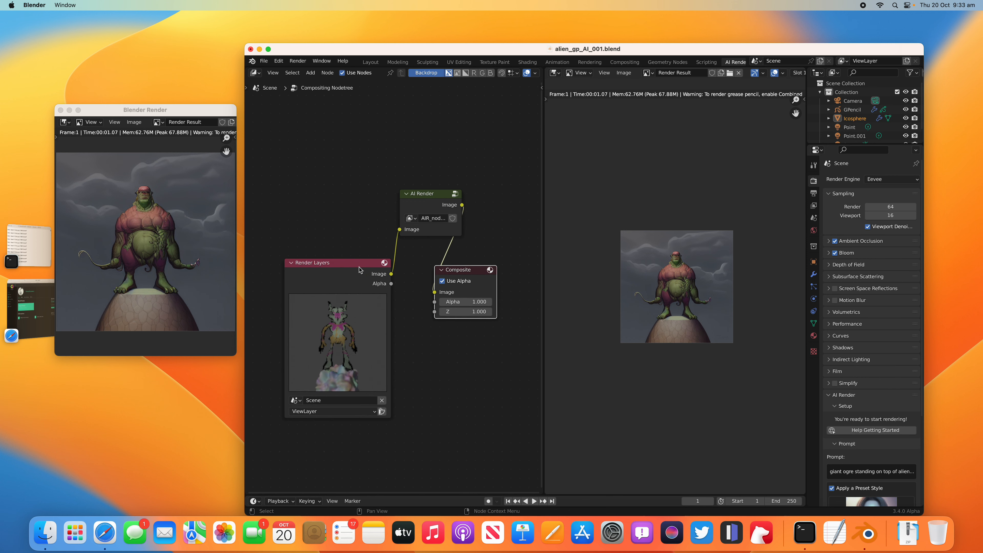
# Step: Line up the Render Layers, AI Render and Composite nodes in one row, in signal order
pyautogui.moveTo(361, 269); pyautogui.dragTo(339, 200)
pyautogui.moveTo(433, 210); pyautogui.dragTo(416, 207)
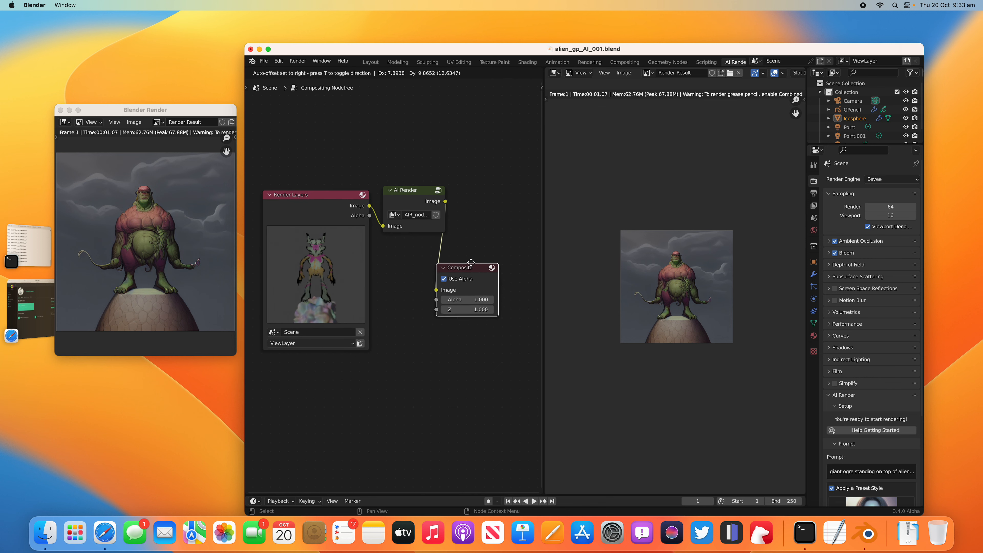
pyautogui.moveTo(470, 278); pyautogui.dragTo(481, 226)
pyautogui.moveTo(539, 221); pyautogui.dragTo(521, 221)
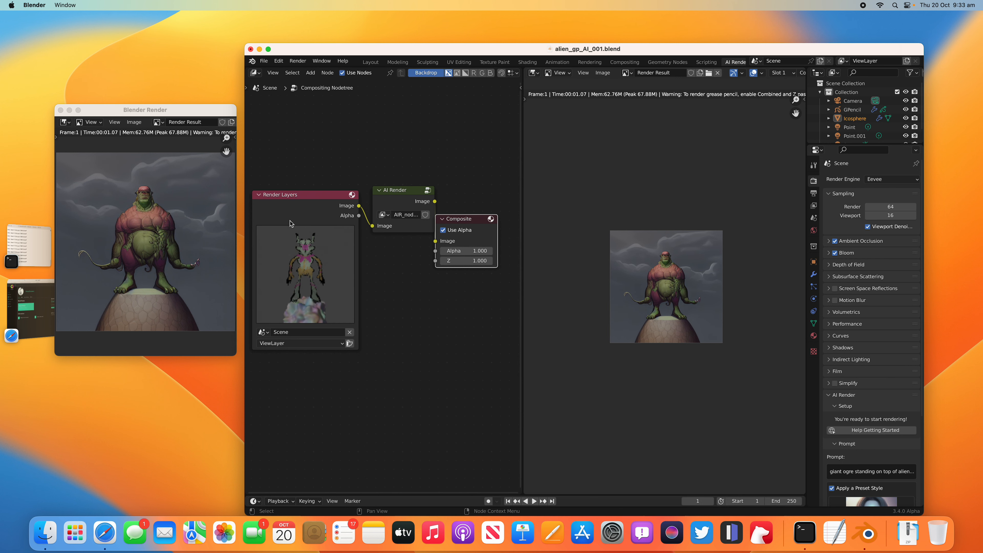
pyautogui.scroll(3, 644, 247)
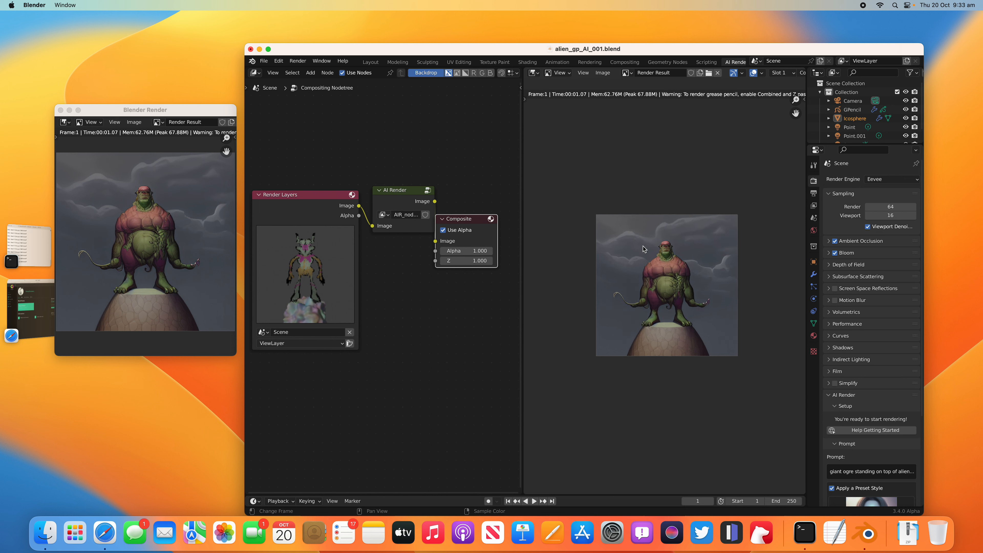
pyautogui.scroll(-2, 668, 295)
pyautogui.moveTo(475, 221); pyautogui.dragTo(484, 216)
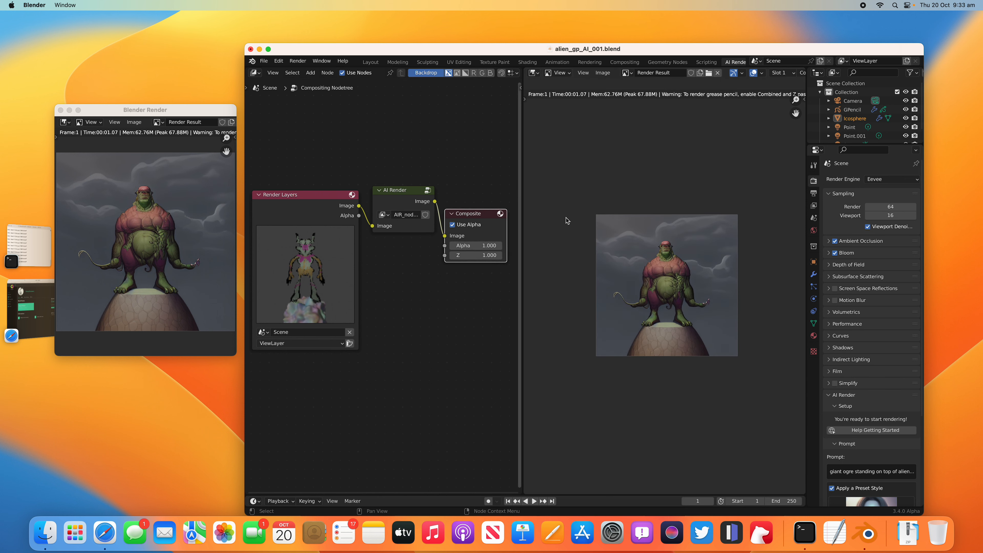
# Step: Enlarge the main window towards the screen corner and widen its properties editor
pyautogui.moveTo(736, 51); pyautogui.dragTo(704, 43)
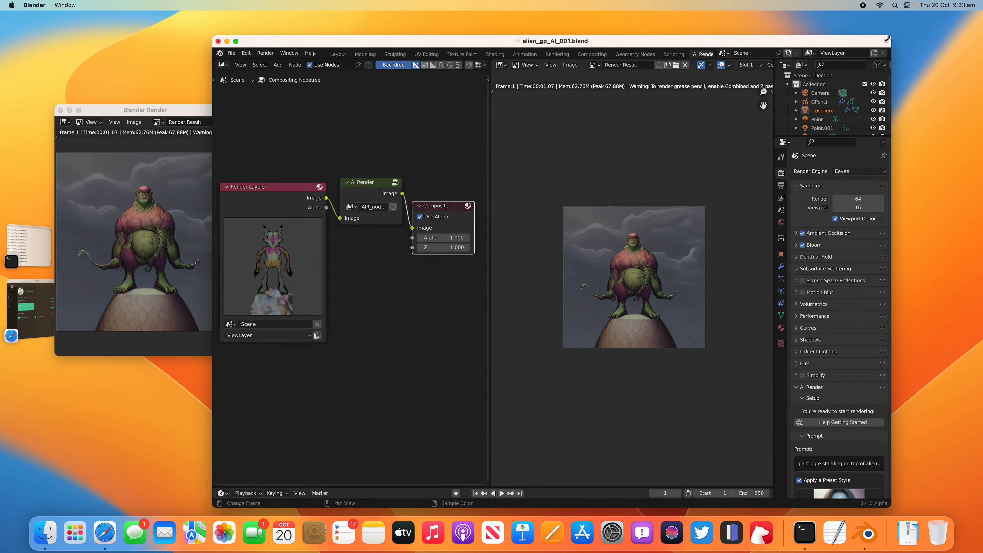
pyautogui.moveTo(888, 40); pyautogui.dragTo(931, 25)
pyautogui.scroll(1, 735, 203)
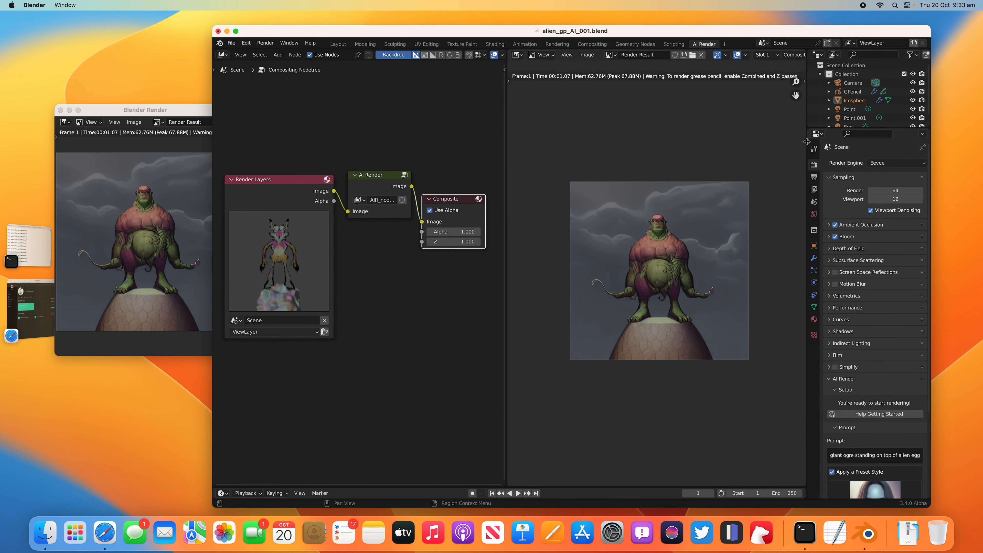
pyautogui.moveTo(807, 145); pyautogui.dragTo(767, 145)
# Step: Move the AI Render settings directly below Sampling and save the file
pyautogui.scroll(-3, 845, 425)
pyautogui.scroll(-3, 845, 425)
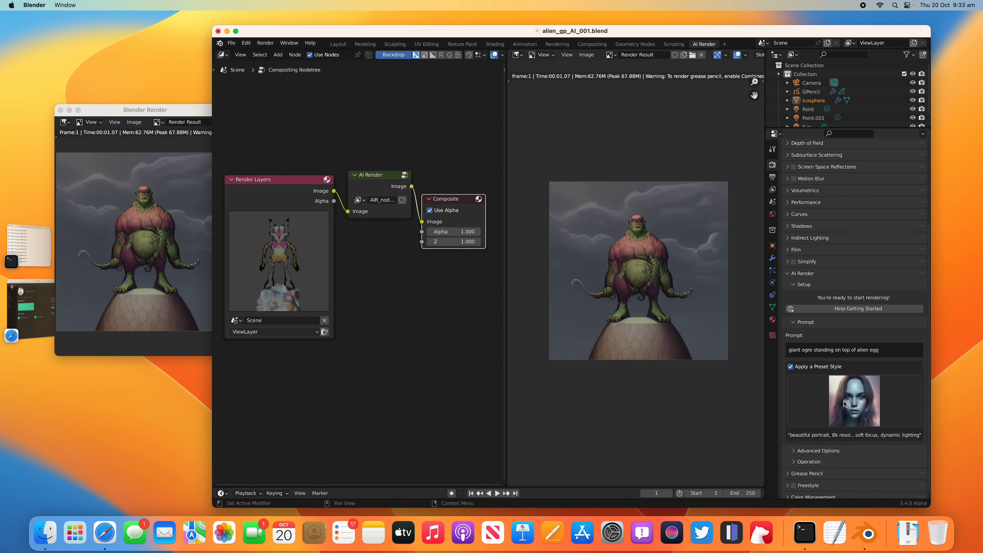
pyautogui.scroll(6, 815, 445)
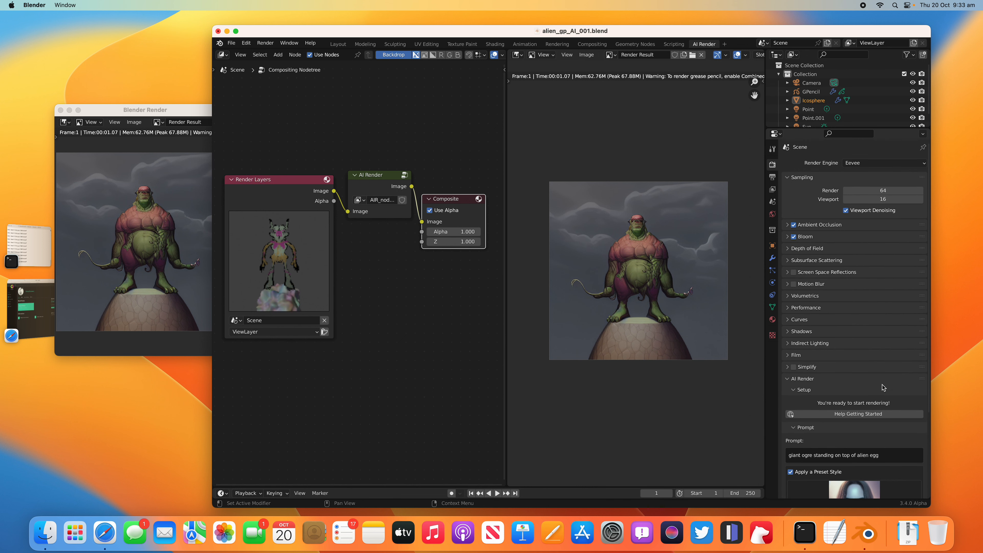
pyautogui.moveTo(916, 383); pyautogui.dragTo(670, 222)
pyautogui.press('super+s')
# Step: Save the file as the next numbered version, alien_gp_AI_002.blend
pyautogui.click(231, 42)
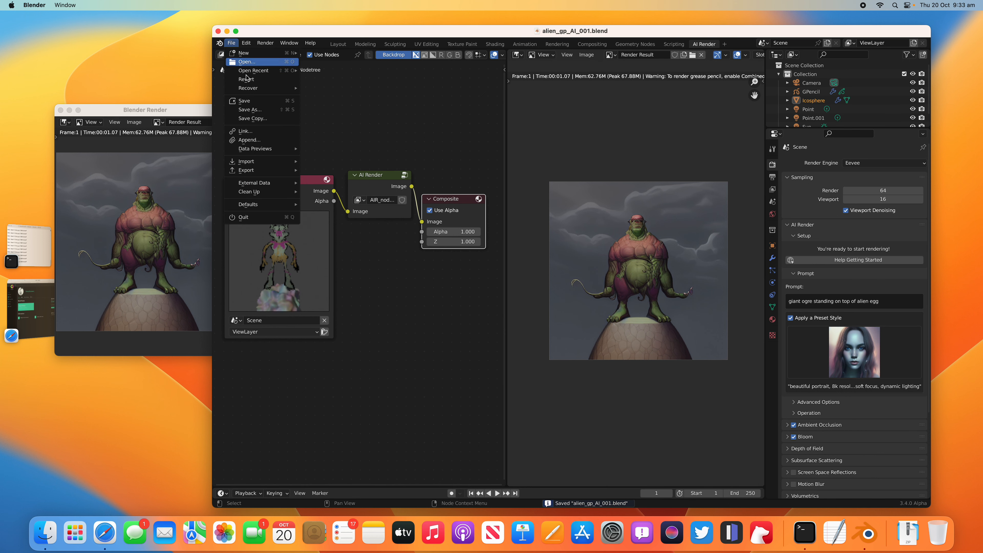
pyautogui.click(254, 113)
pyautogui.click(688, 443)
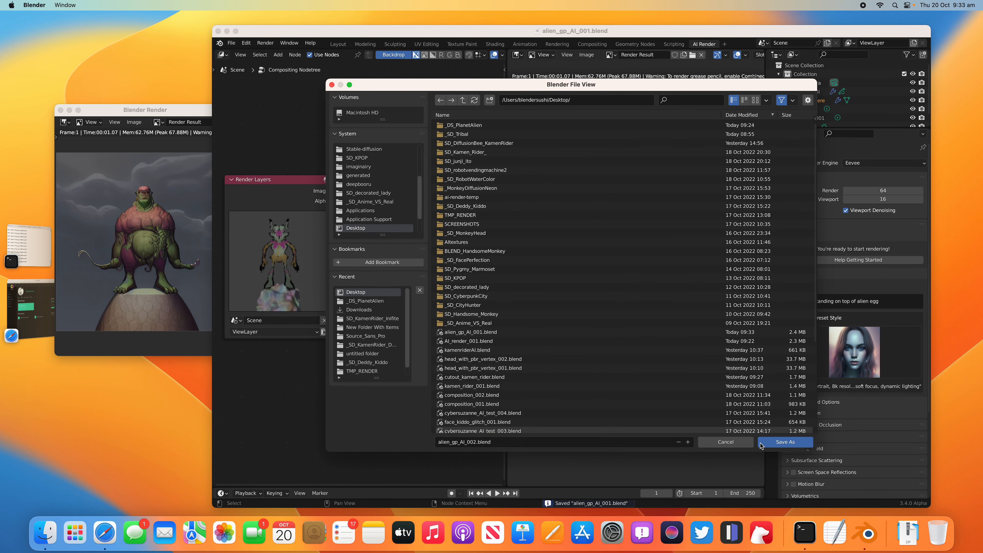
pyautogui.click(780, 445)
# Step: Widen the properties editor and set Image Similarity to 0.50 in AI Render's advanced options
pyautogui.moveTo(765, 247); pyautogui.dragTo(747, 248)
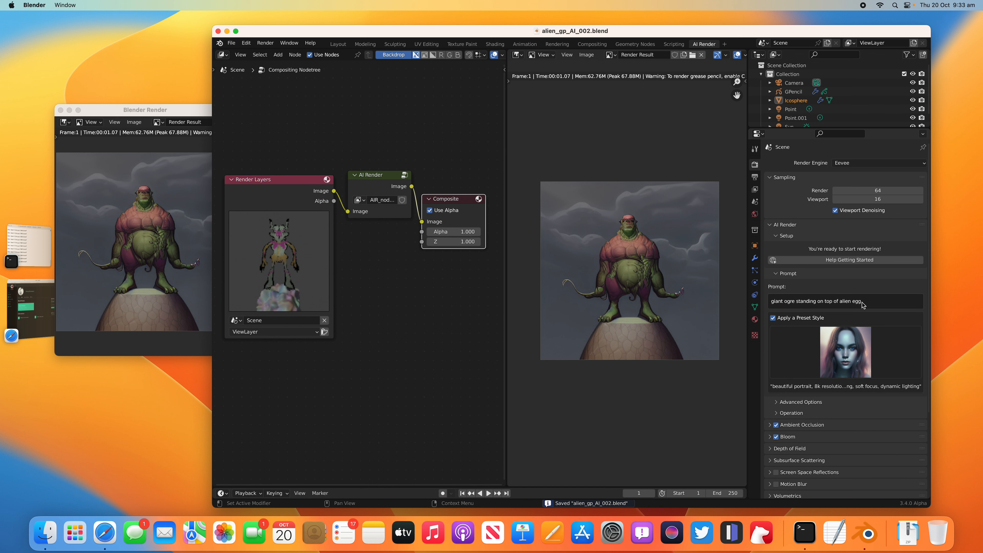
pyautogui.scroll(-2, 844, 341)
pyautogui.click(802, 376)
pyautogui.scroll(-4, 807, 368)
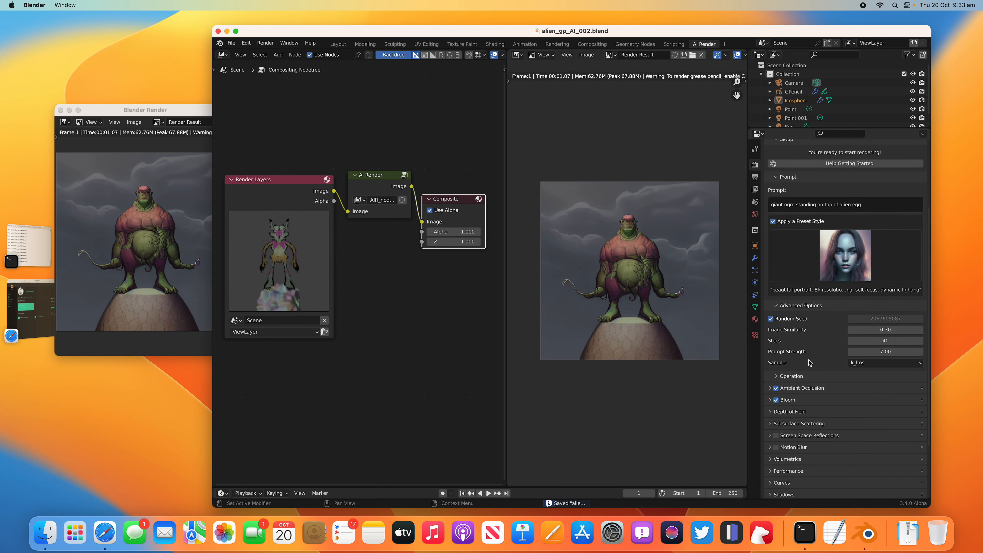
pyautogui.click(881, 329)
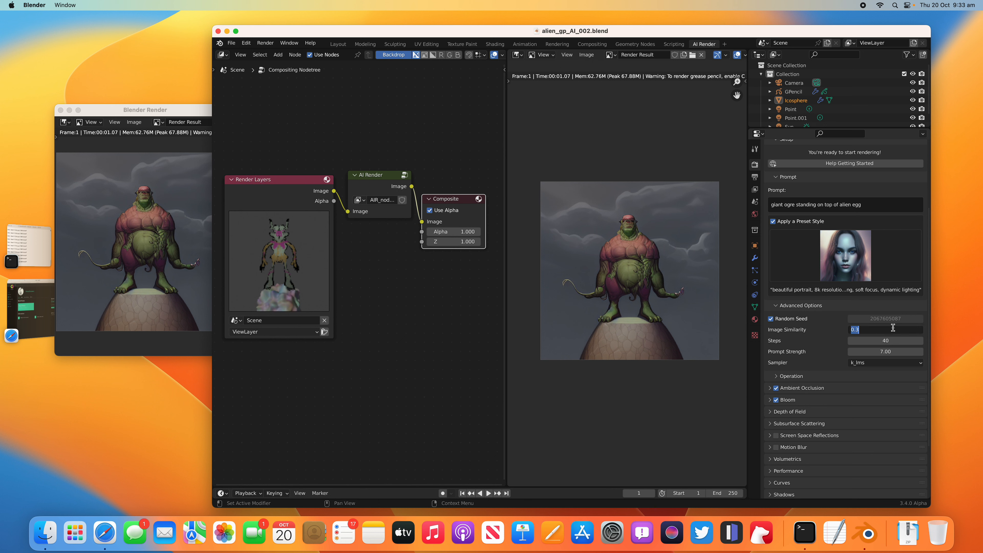
pyautogui.press('Return')
pyautogui.click(862, 330)
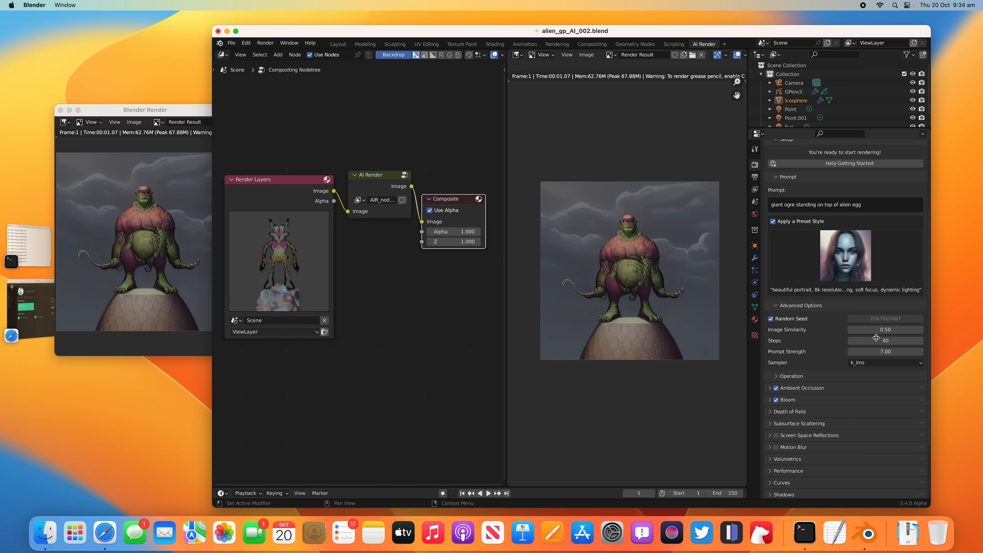
# Step: Render the image again using the new image similarity
pyautogui.click(265, 42)
pyautogui.click(275, 53)
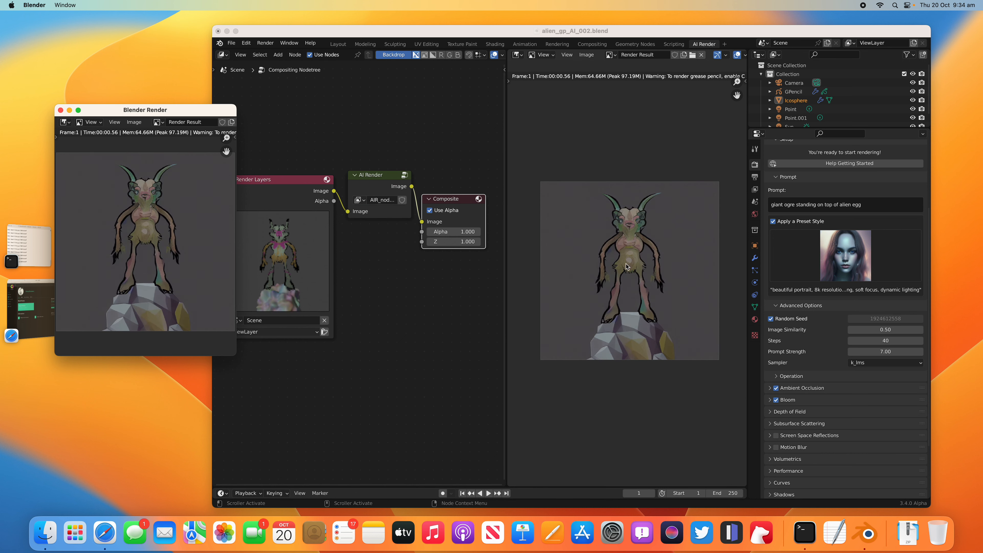
# Step: Resize the main window to sit beside the render window and save the file
pyautogui.moveTo(257, 35); pyautogui.dragTo(248, 18)
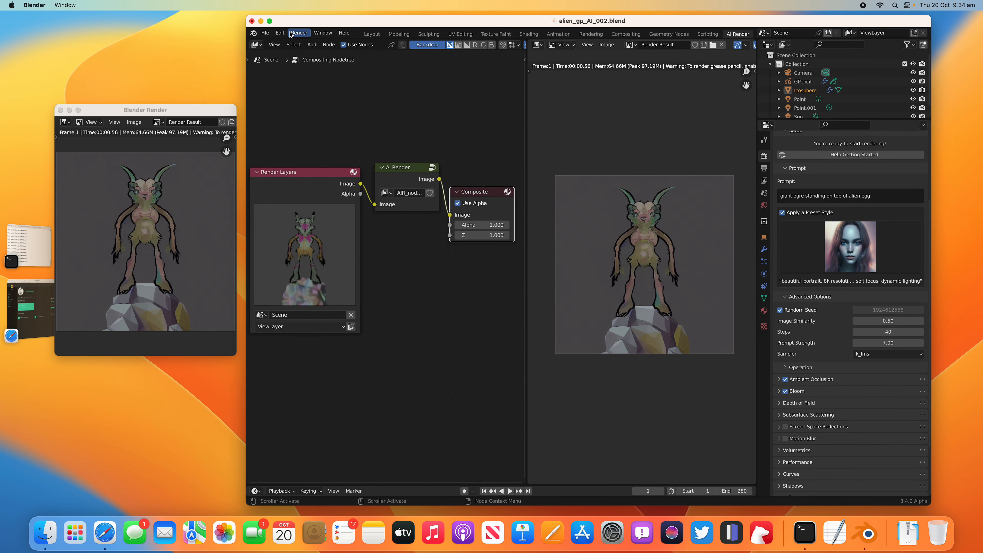
pyautogui.click(268, 34)
pyautogui.click(283, 91)
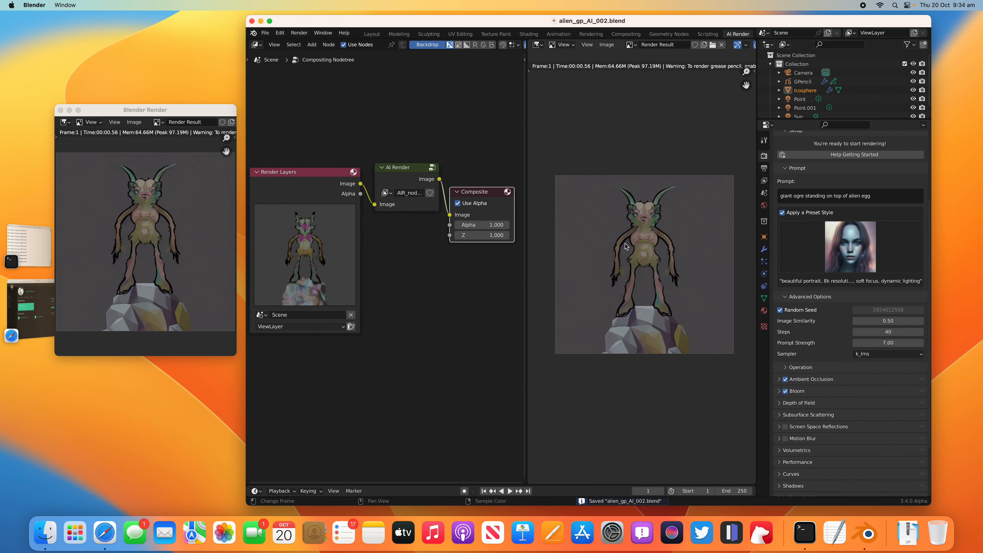
# Step: Set AI Render's Image Similarity to 0.40 and render the image
pyautogui.click(879, 321)
pyautogui.write('0.4')
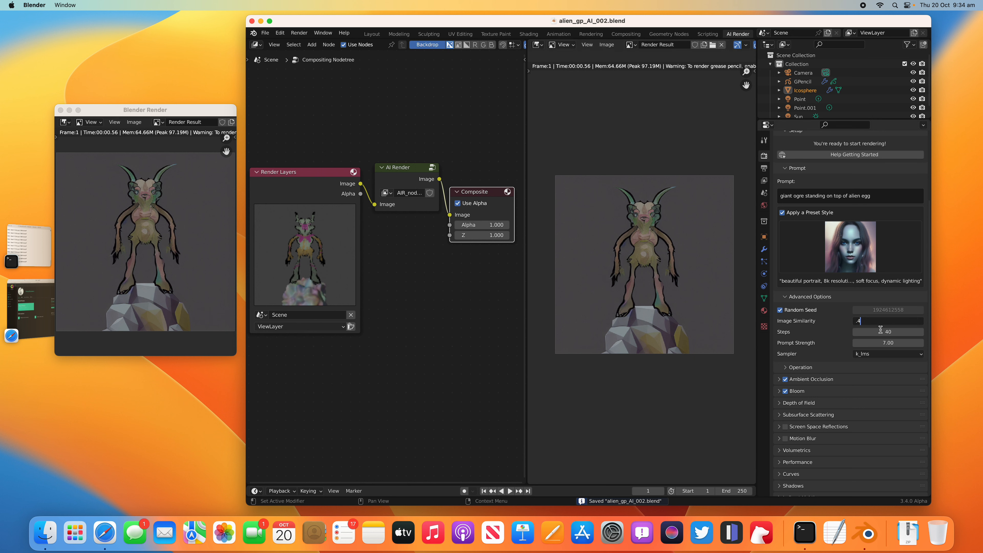
pyautogui.press('Return')
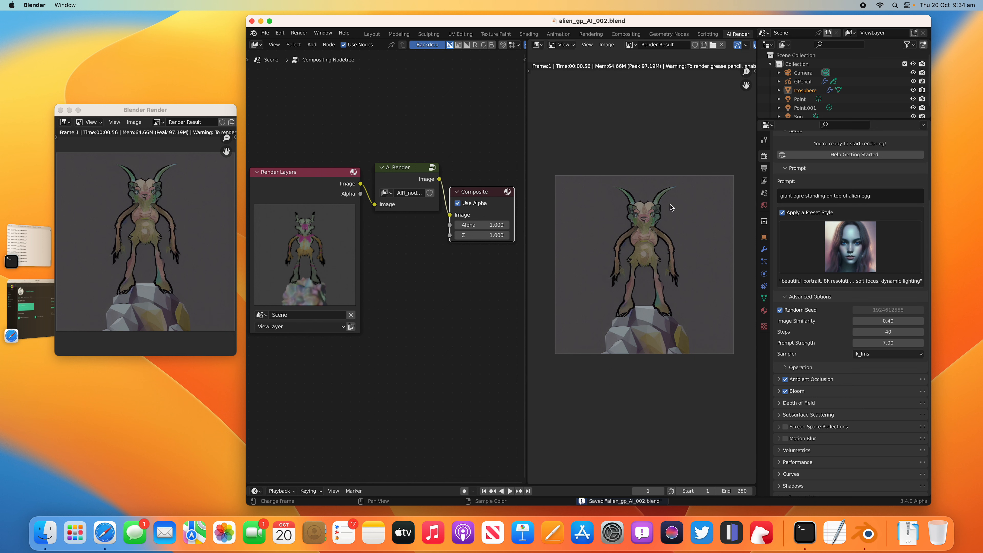
pyautogui.click(305, 35)
pyautogui.click(310, 42)
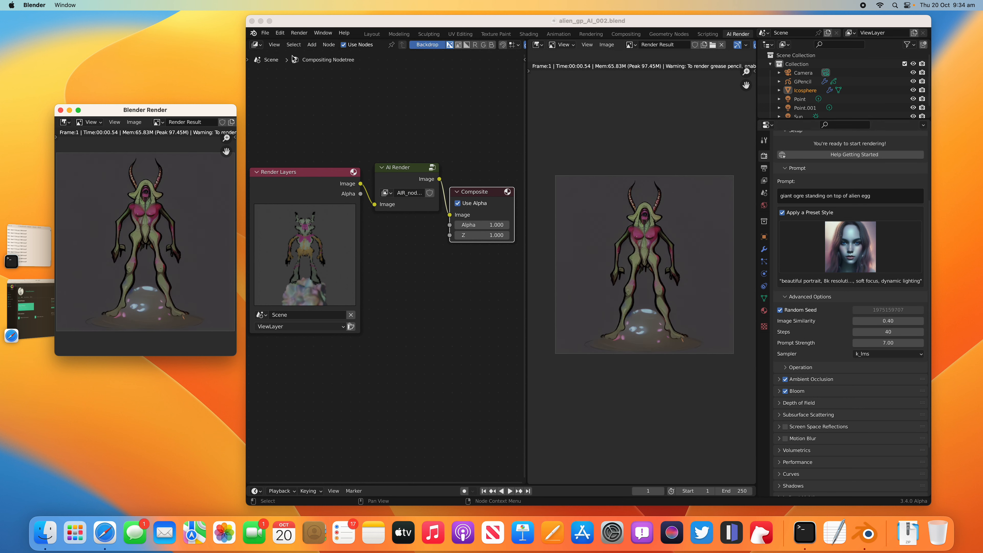
# Step: Save the rendered image as 0015.png in the _DS_PlanetAlien folder
pyautogui.click(134, 122)
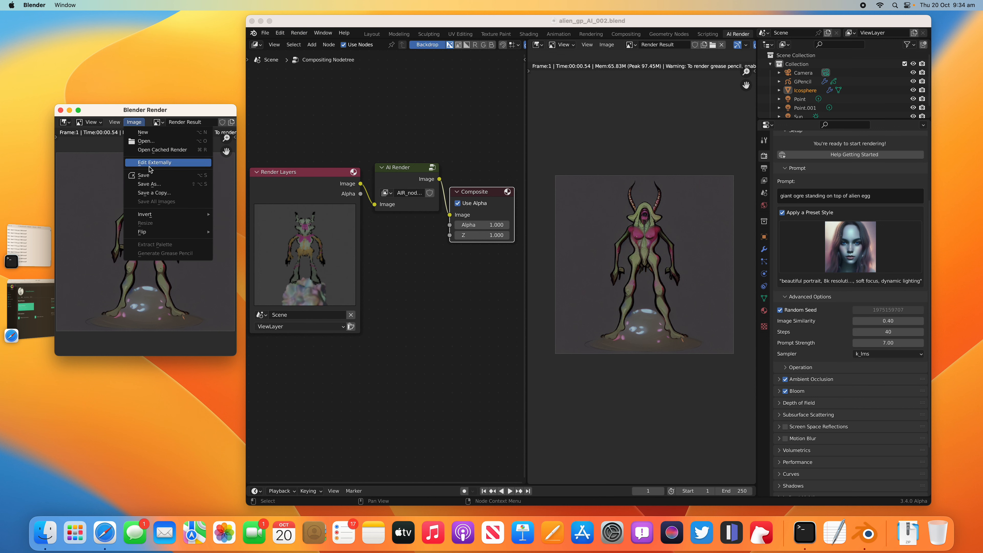
pyautogui.click(154, 184)
pyautogui.click(456, 409)
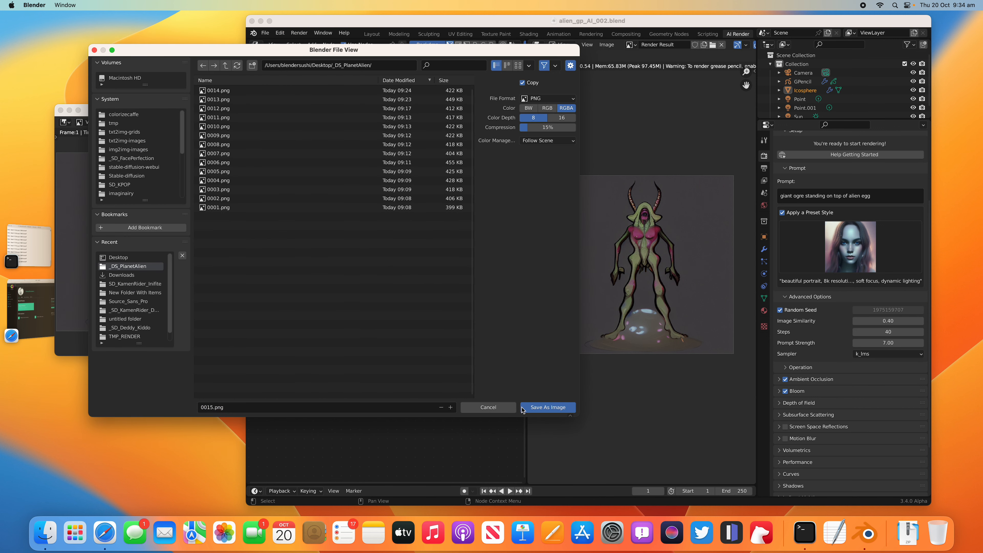
pyautogui.click(536, 408)
# Step: Set Image Similarity to 0.66, save the file and render the image again
pyautogui.click(890, 321)
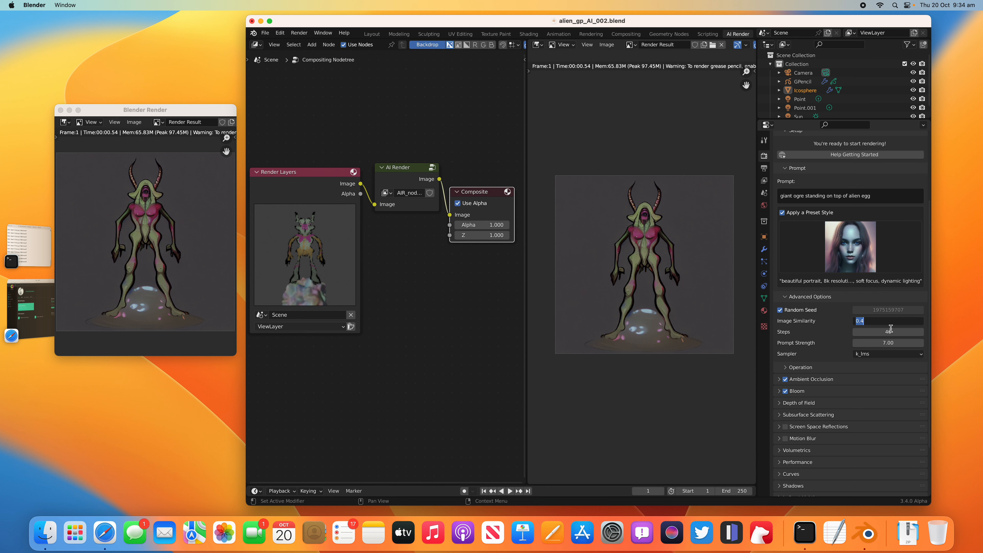
pyautogui.press('BackSpace')
pyautogui.write('.66')
pyautogui.press('Return')
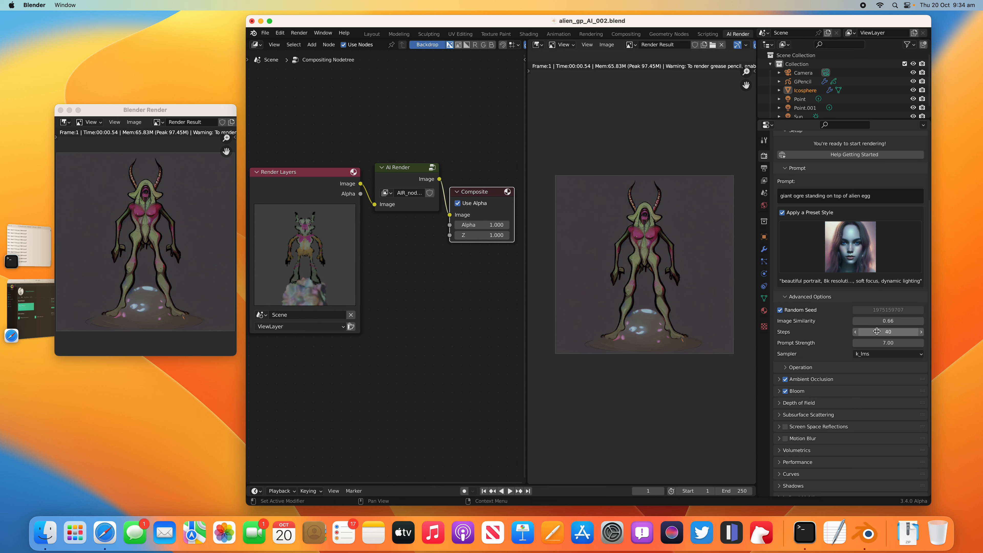
pyautogui.press('super+s')
pyautogui.click(298, 33)
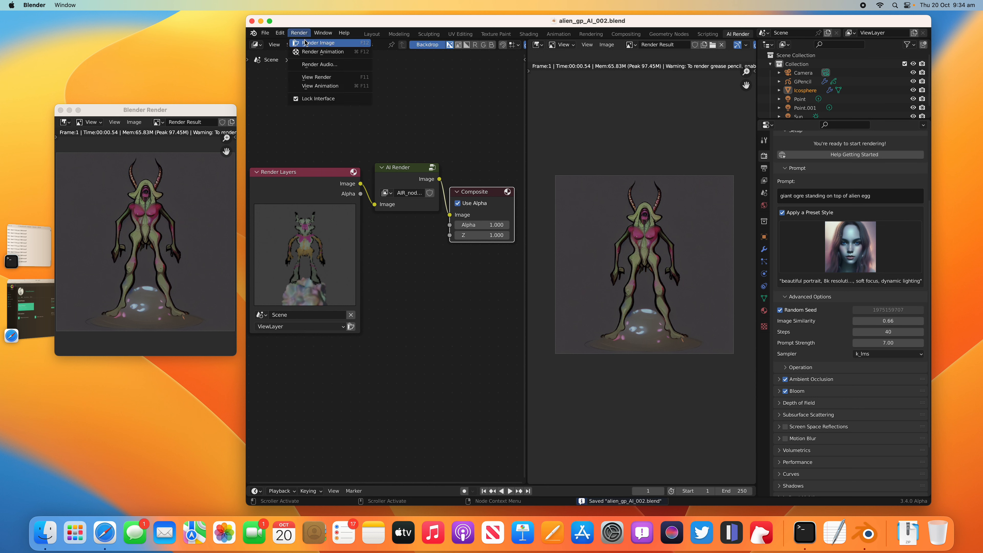
pyautogui.click(314, 43)
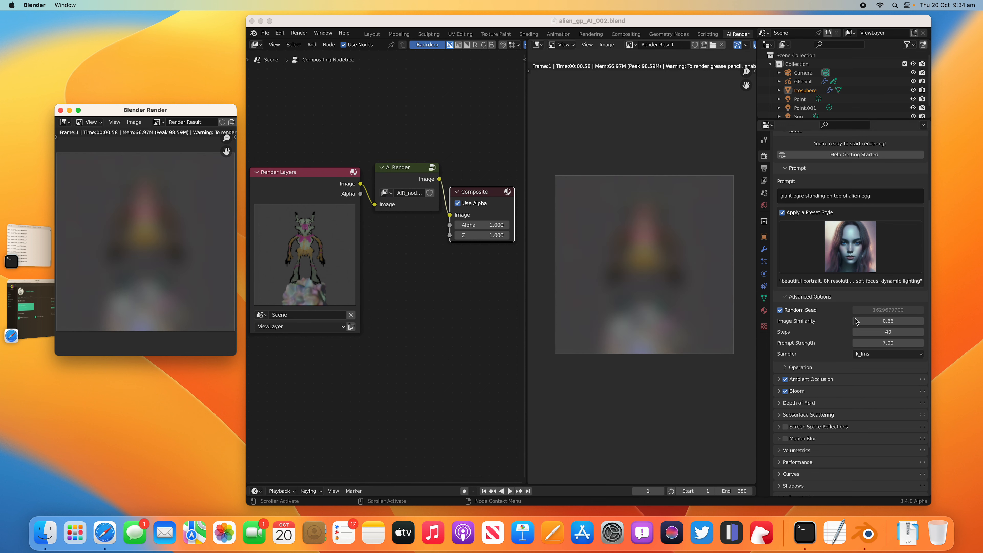
# Step: Set Image Similarity to 0.43, save the file and render another variation
pyautogui.click(876, 321)
pyautogui.write('.4')
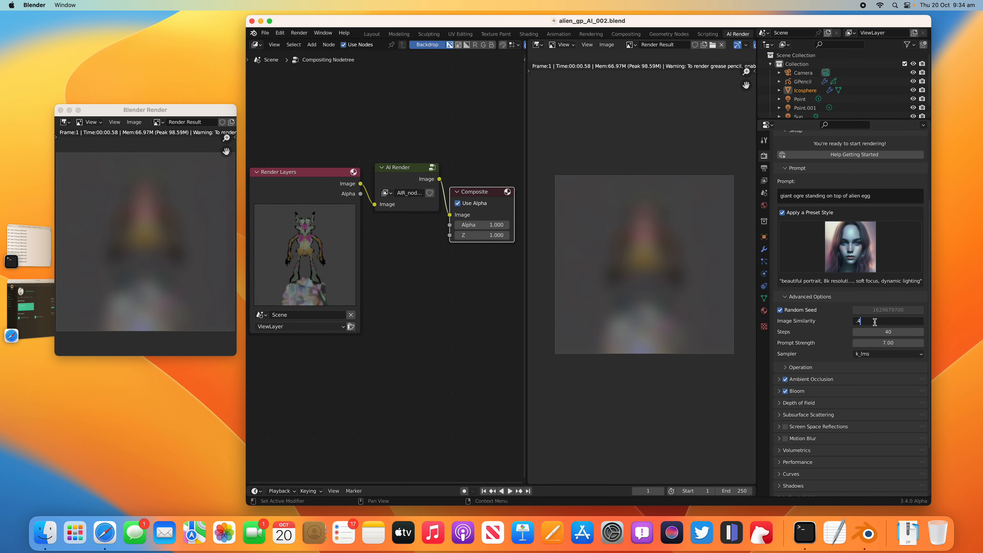
pyautogui.press('BackSpace')
pyautogui.write('43')
pyautogui.press('Return')
pyautogui.press('super+s')
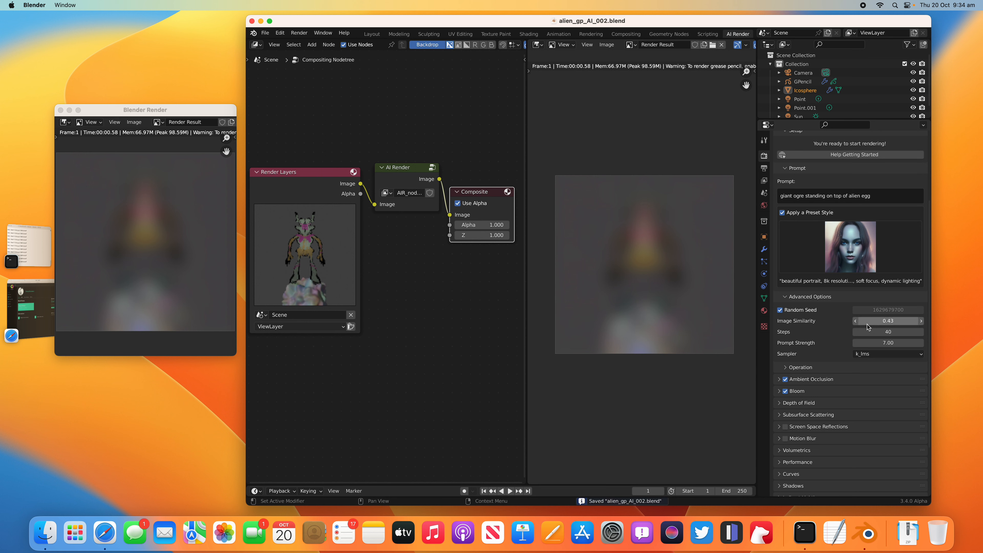
pyautogui.click(298, 33)
pyautogui.click(305, 45)
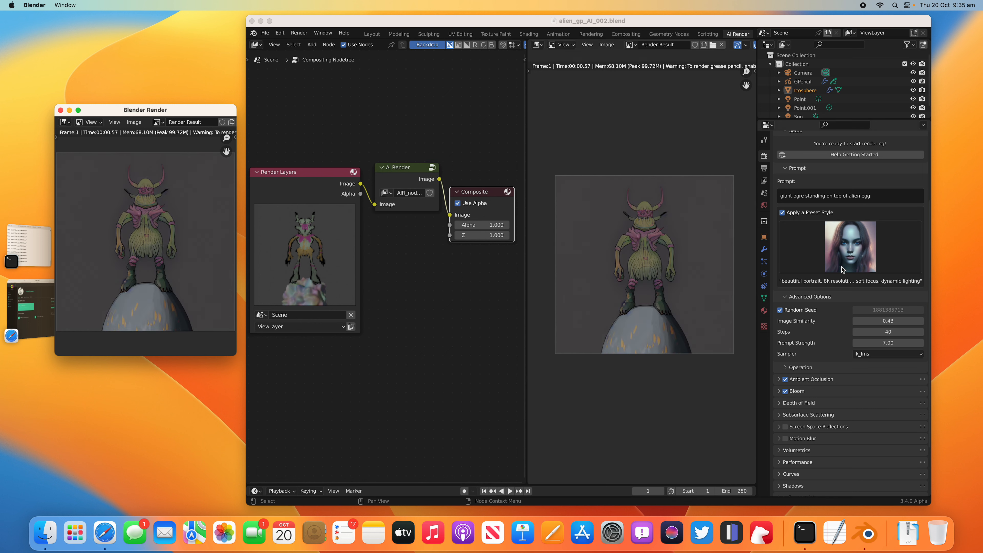
# Step: Switch the preset style to Steampunk and append "surreal by salvador dali" to the AI Render prompt
pyautogui.click(846, 254)
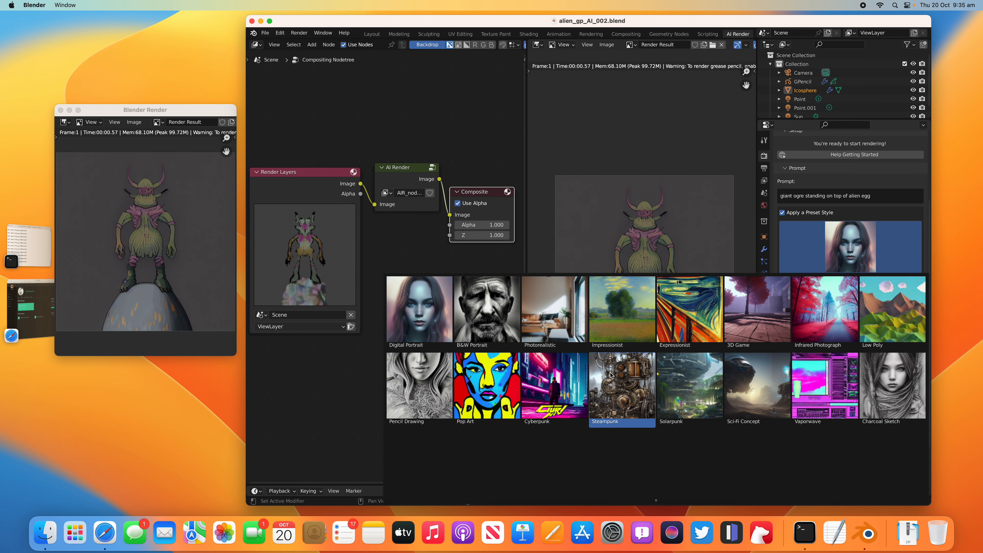
pyautogui.click(617, 379)
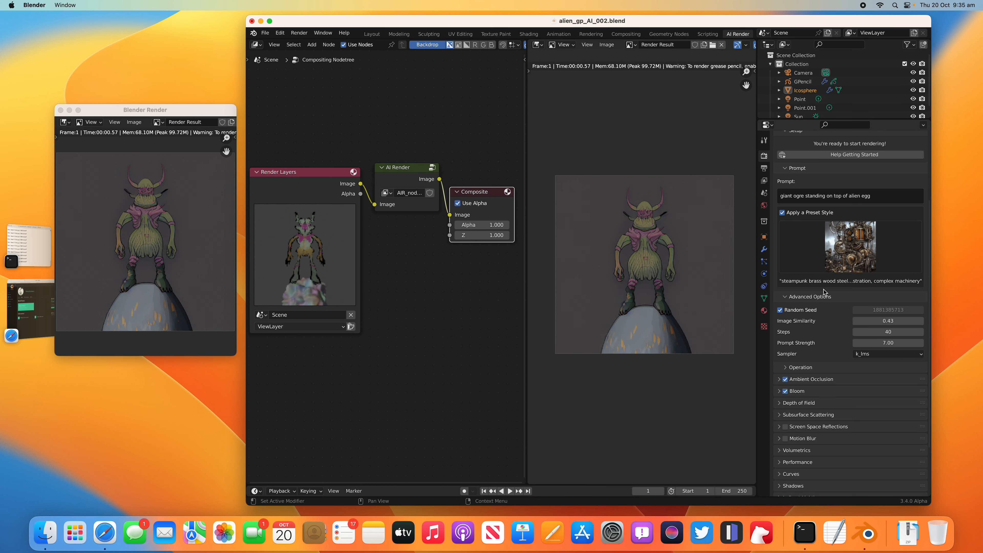
pyautogui.click(884, 200)
pyautogui.click(884, 200)
pyautogui.write('surreal by salvador dali')
pyautogui.press('Return')
# Step: Render the image with the Steampunk style and extended prompt, saving the file before and after
pyautogui.press('super+s')
pyautogui.click(299, 33)
pyautogui.click(310, 41)
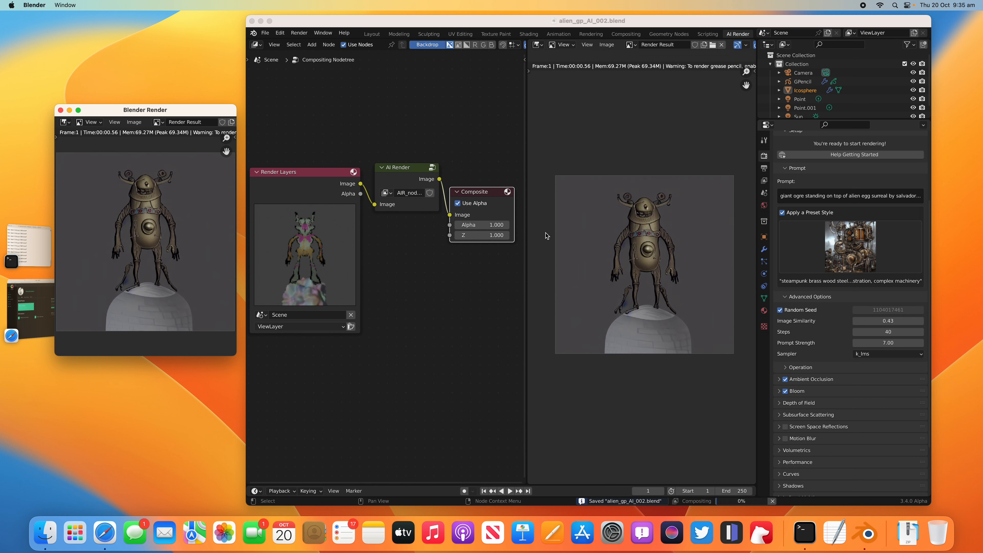
pyautogui.scroll(5, 584, 250)
pyautogui.scroll(-4, 618, 270)
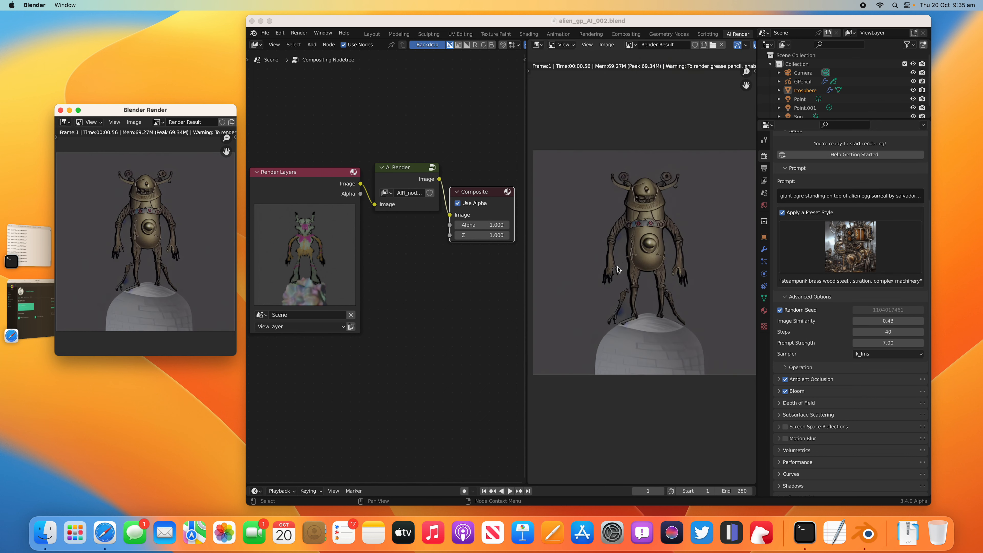
pyautogui.scroll(-1, 656, 247)
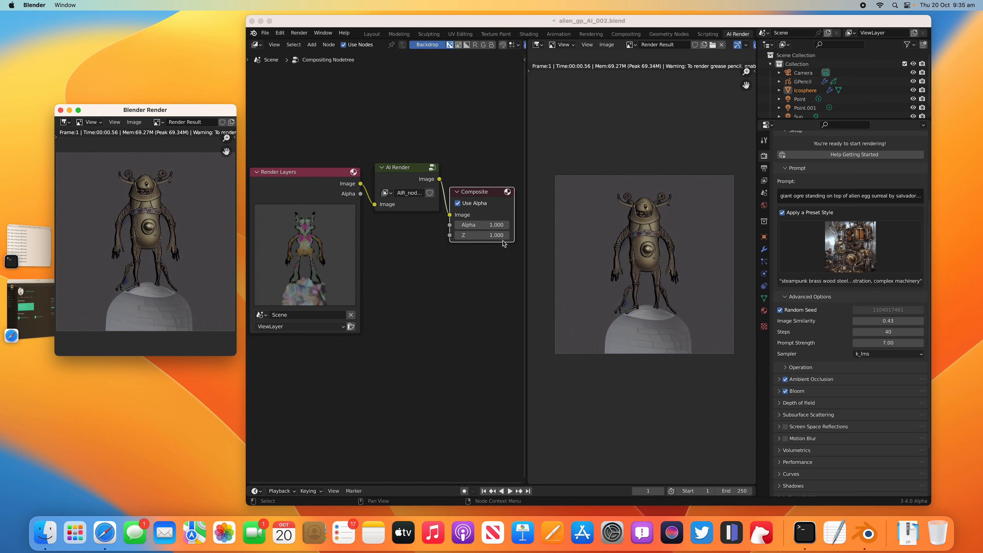
pyautogui.press('super+s')
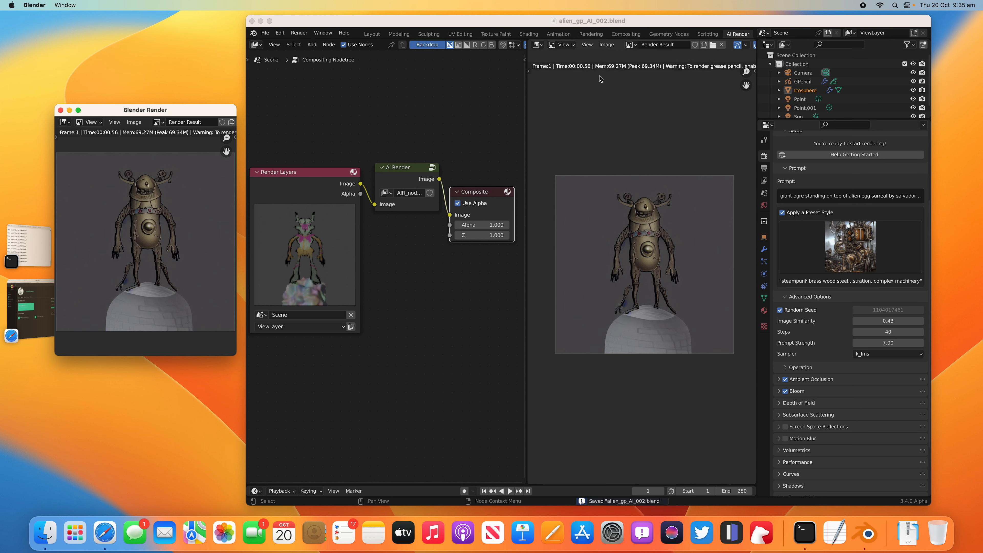
# Step: Change the render result editor to a 3D Viewport and look through the scene camera
pyautogui.click(538, 47)
pyautogui.click(547, 66)
pyautogui.moveTo(637, 171); pyautogui.dragTo(643, 191, button='middle')
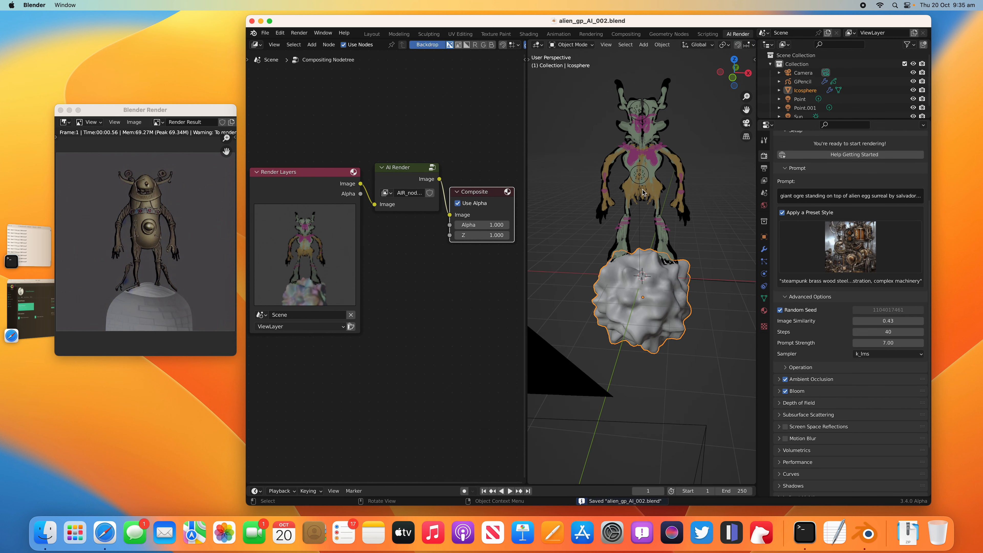
pyautogui.click(746, 124)
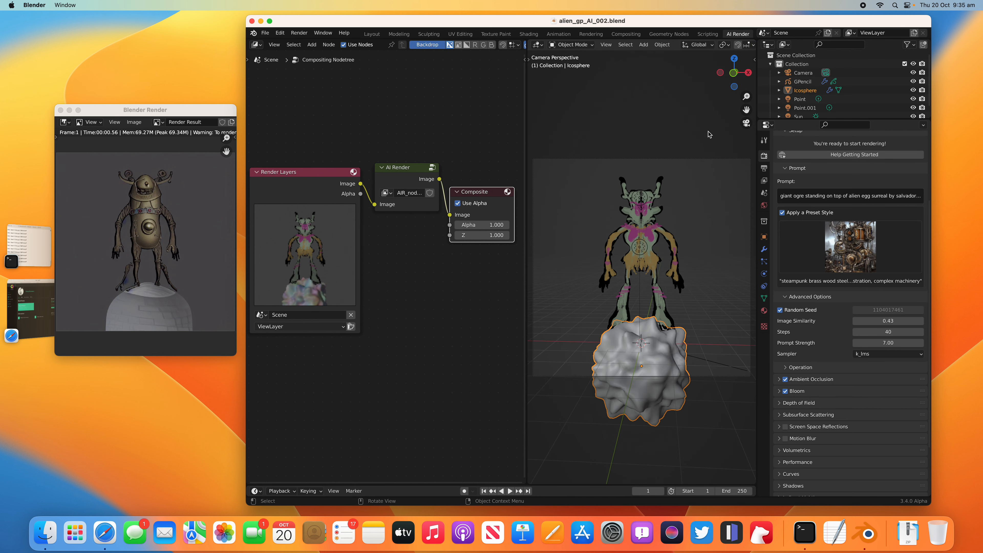
pyautogui.click(746, 124)
pyautogui.click(746, 124)
# Step: Lock the camera to the view and orbit slightly to reframe the alien and rock
pyautogui.click(755, 59)
pyautogui.click(752, 100)
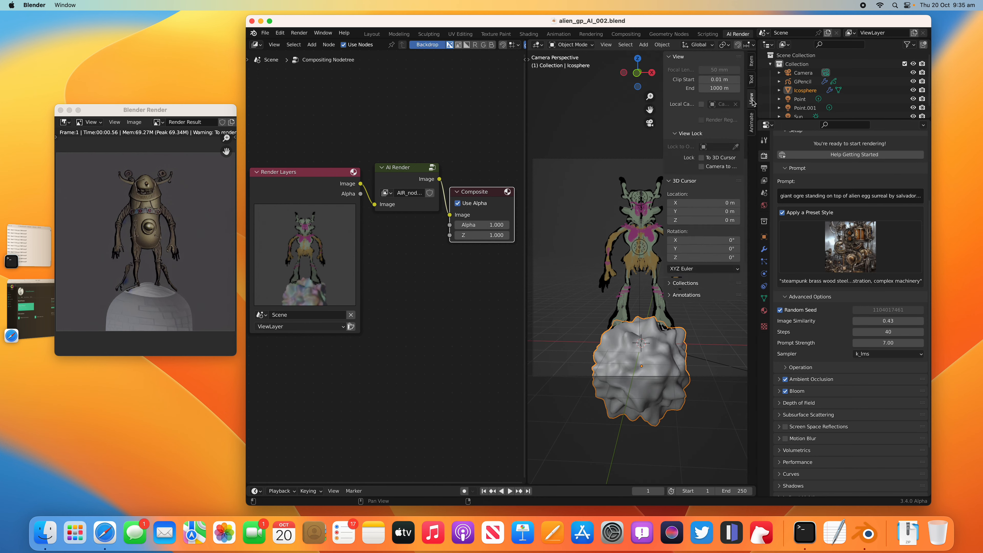
pyautogui.click(701, 167)
pyautogui.moveTo(664, 146); pyautogui.dragTo(716, 155)
pyautogui.moveTo(673, 280)
pyautogui.mouseDown(button='middle')
pyautogui.moveTo(689, 279)
pyautogui.moveTo(687, 266)
pyautogui.mouseUp(button='middle')
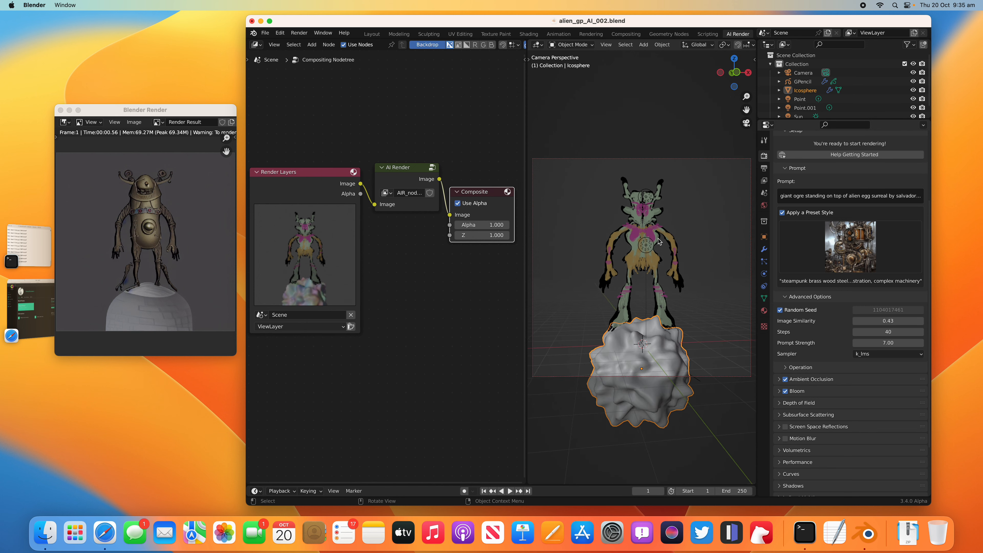
# Step: Select the grease pencil alien, tilt it with several trackball rotations to suit the new camera angle, and save the file
pyautogui.click(676, 250)
pyautogui.press('r')
pyautogui.press('r')
pyautogui.click(679, 251)
pyautogui.press('r')
pyautogui.press('r')
pyautogui.click(691, 252)
pyautogui.press('r')
pyautogui.press('r')
pyautogui.click(685, 249)
pyautogui.press('super+s')
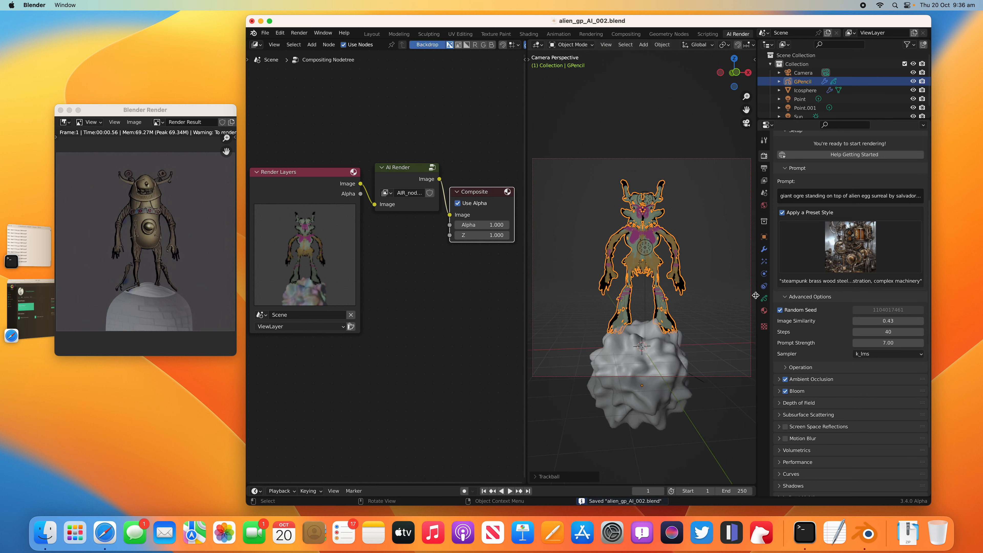
# Step: Move the camera closer to the alien at a slightly different angle, save the file and render the image
pyautogui.moveTo(732, 279); pyautogui.dragTo(723, 282, button='middle')
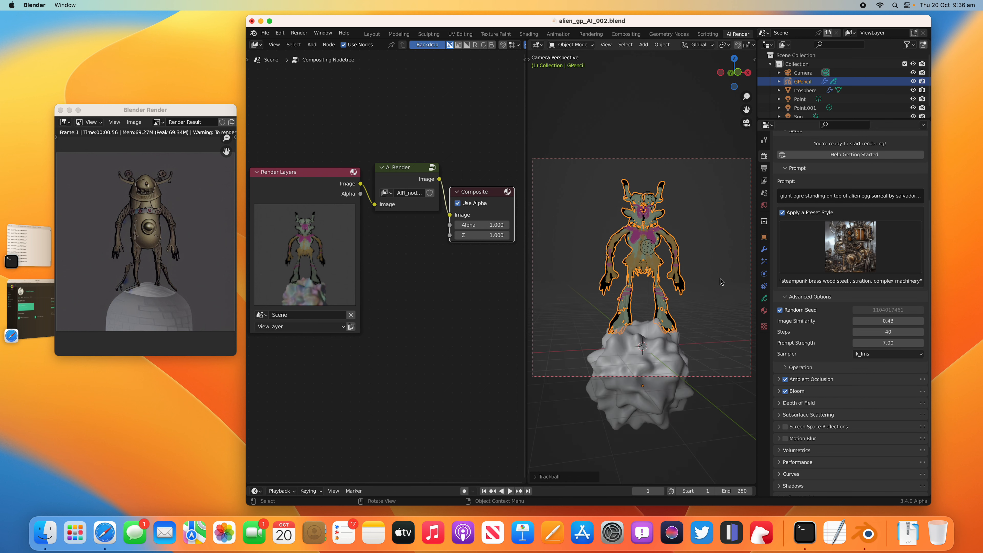
pyautogui.press('super+s')
pyautogui.scroll(3, 660, 257)
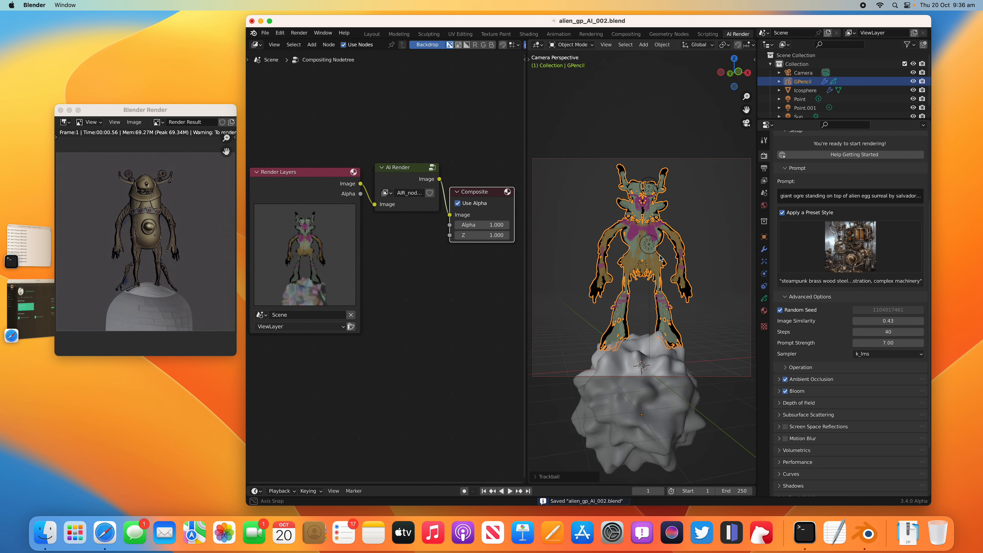
pyautogui.click(300, 33)
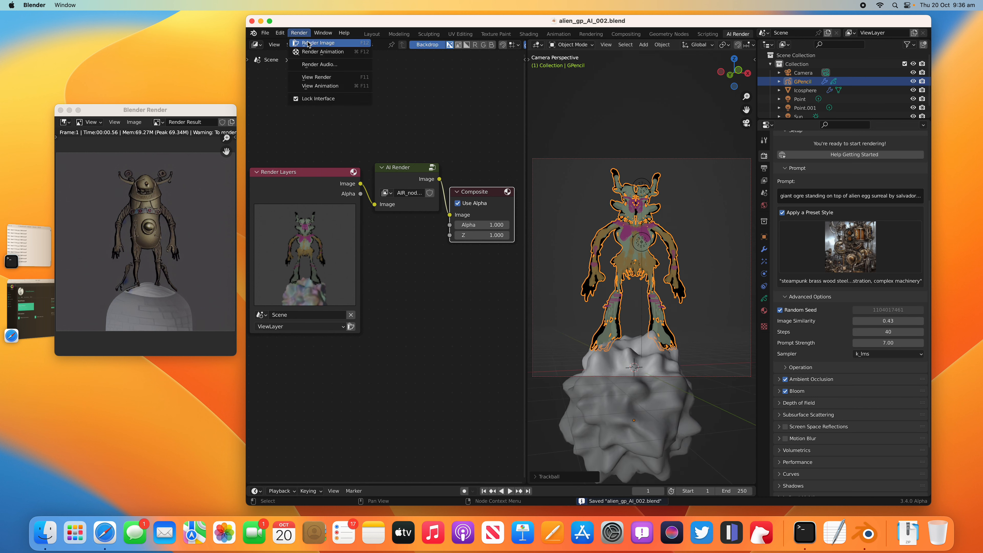
pyautogui.click(310, 41)
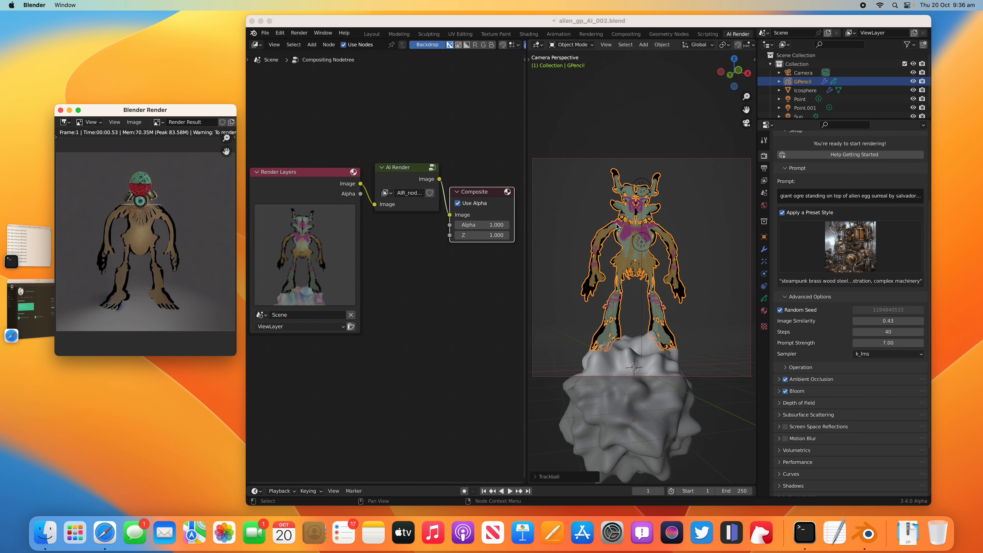
# Step: Try the Solarpunk preset style, make the main window full screen, and toggle the preset style off and on
pyautogui.click(858, 250)
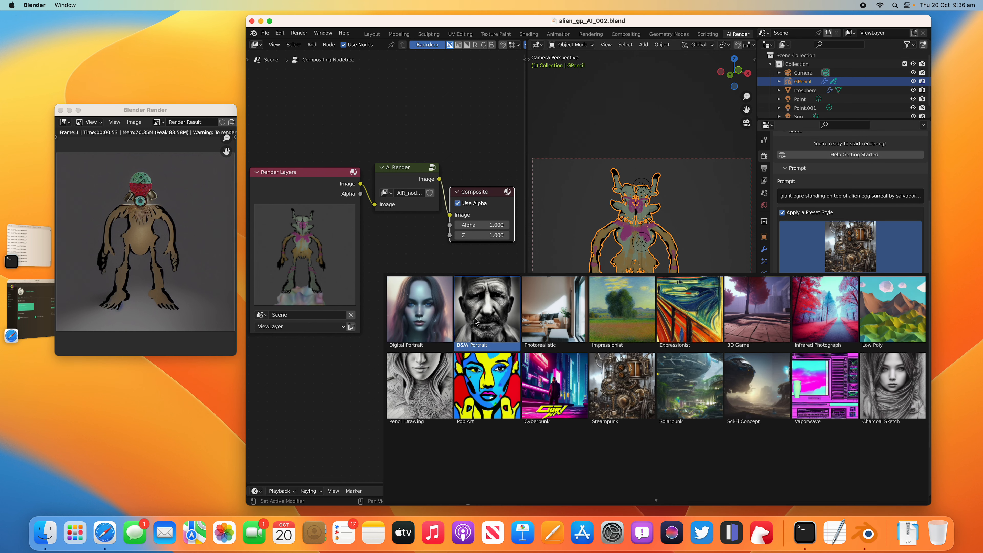
pyautogui.click(687, 386)
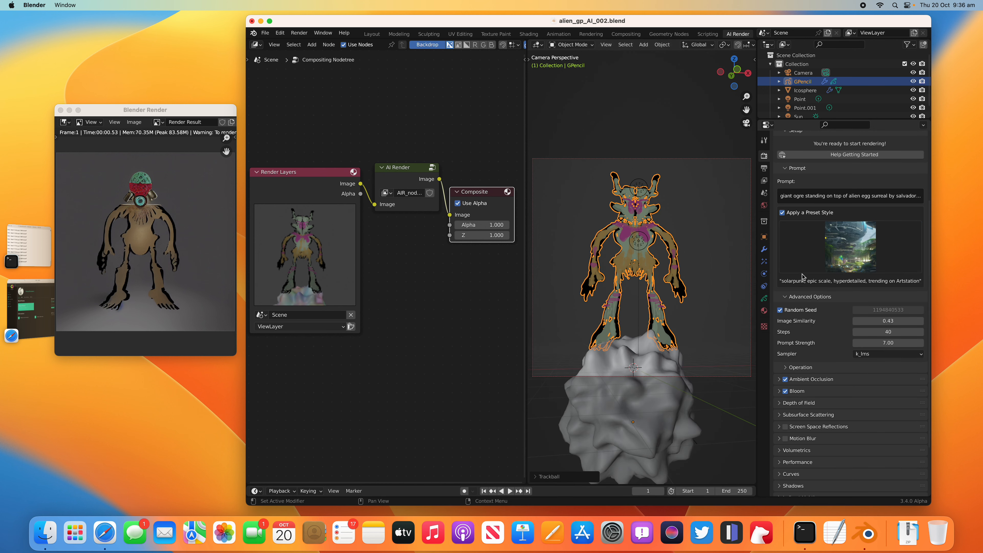
pyautogui.click(271, 22)
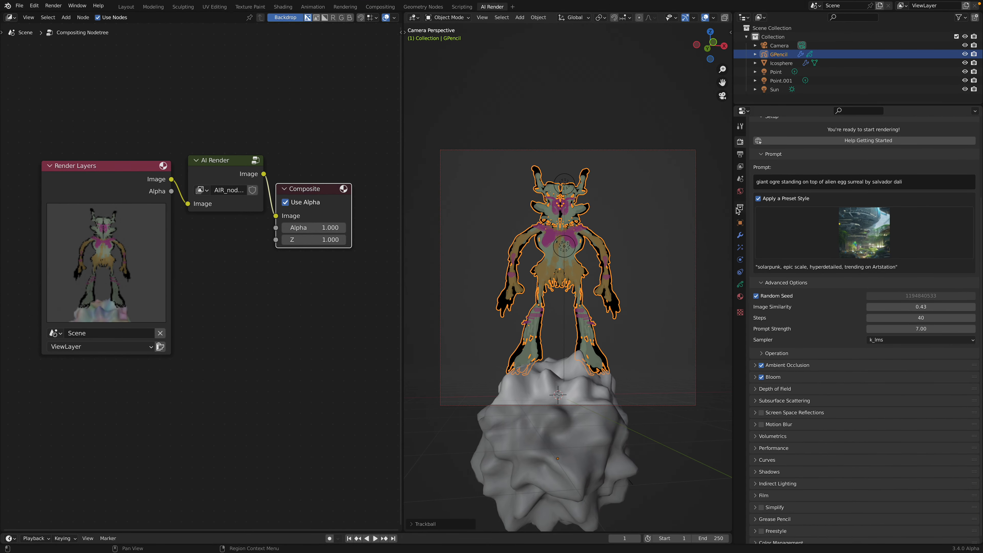
pyautogui.click(759, 199)
pyautogui.click(764, 263)
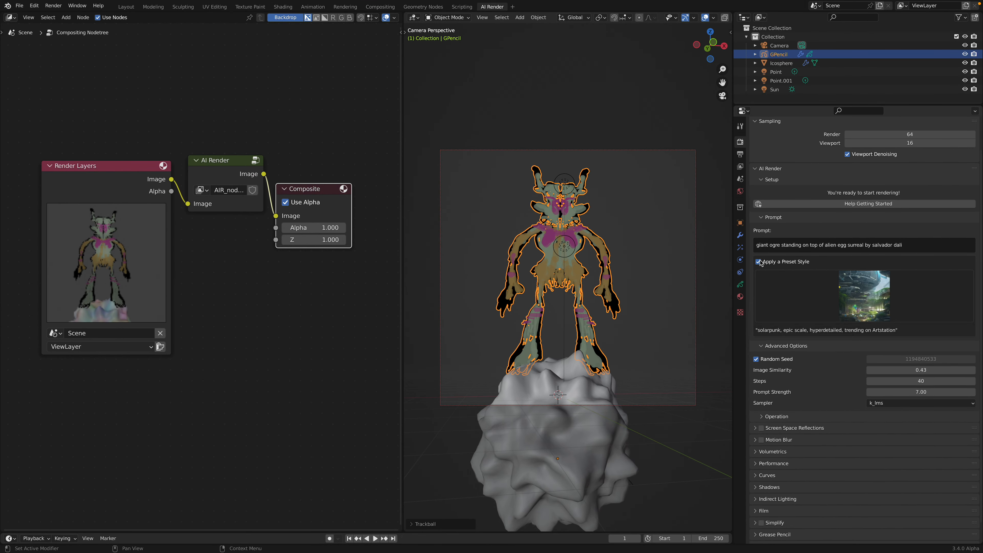
# Step: Switch the preset style to Surreal and render the image
pyautogui.click(883, 294)
pyautogui.click(882, 293)
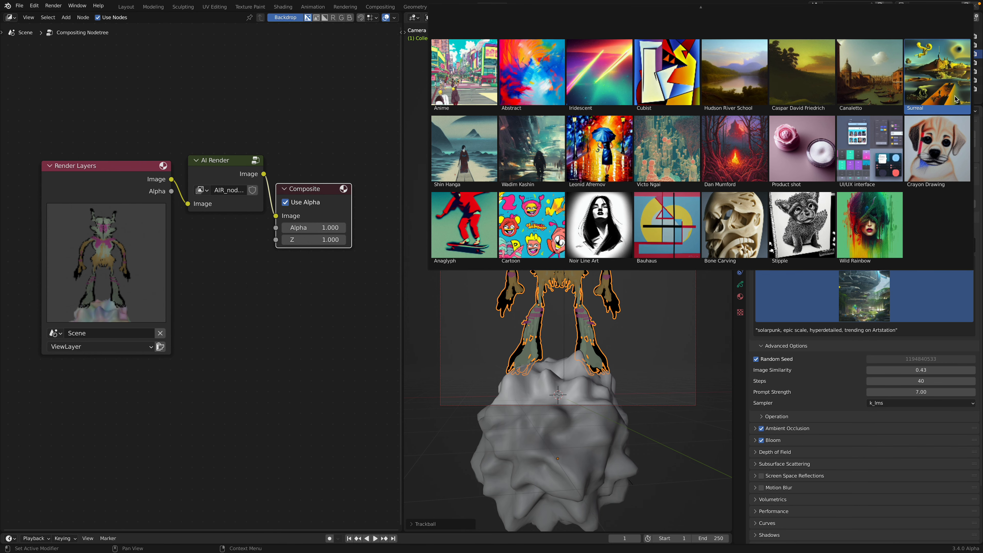
pyautogui.click(937, 79)
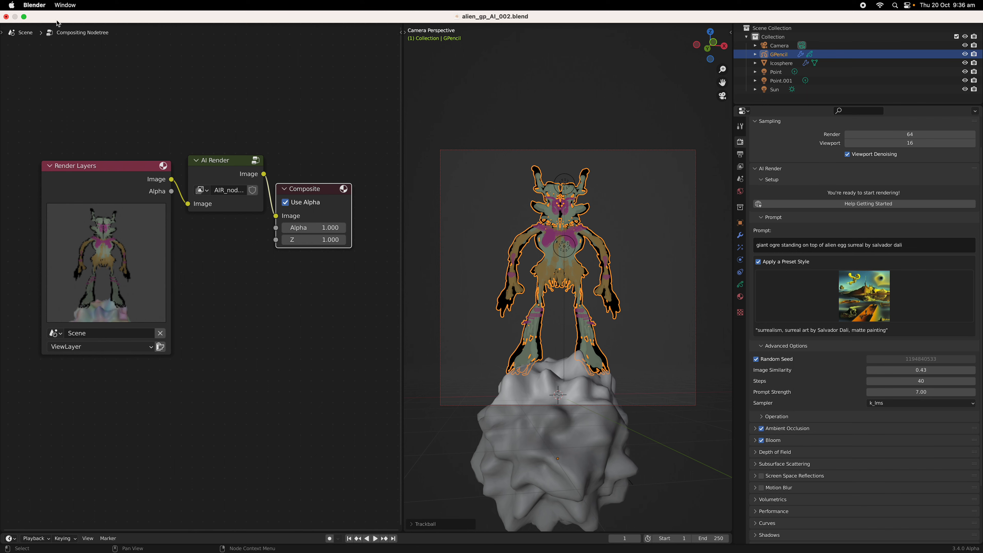
pyautogui.click(53, 5)
pyautogui.click(70, 17)
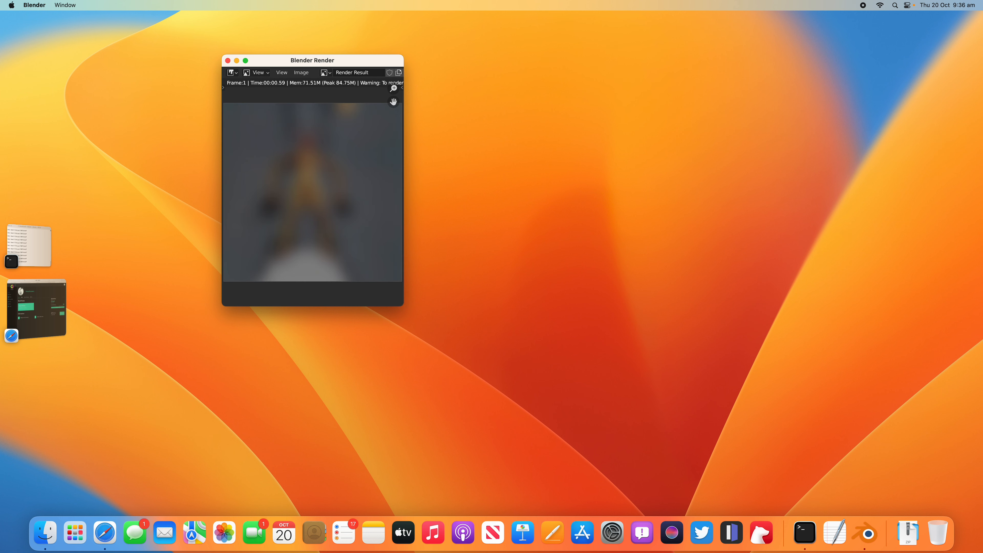
# Step: Enlarge the render window, take the main window out of full screen, and place the render window beside the viewport
pyautogui.moveTo(408, 305); pyautogui.dragTo(445, 329)
pyautogui.hotkey('ctrl', 'Right')
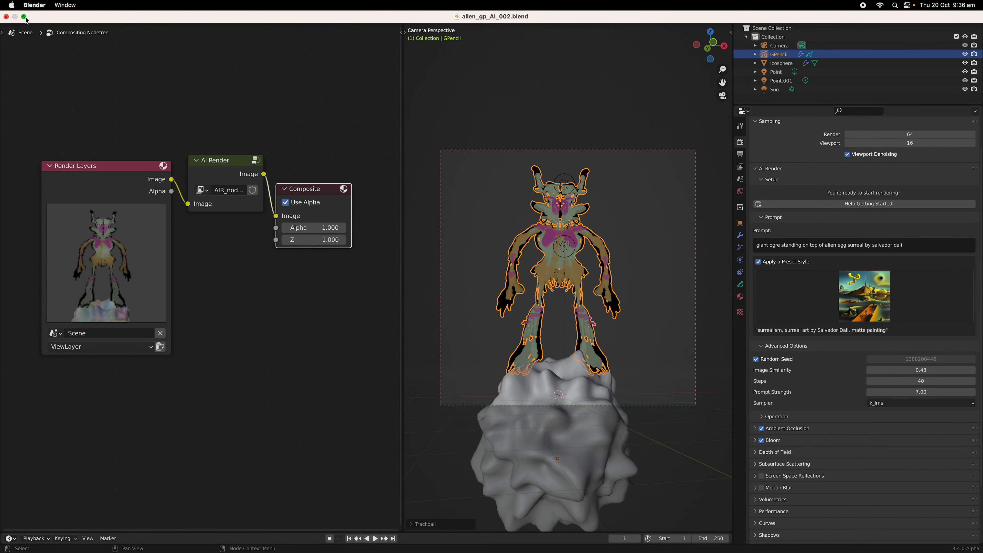
pyautogui.click(24, 18)
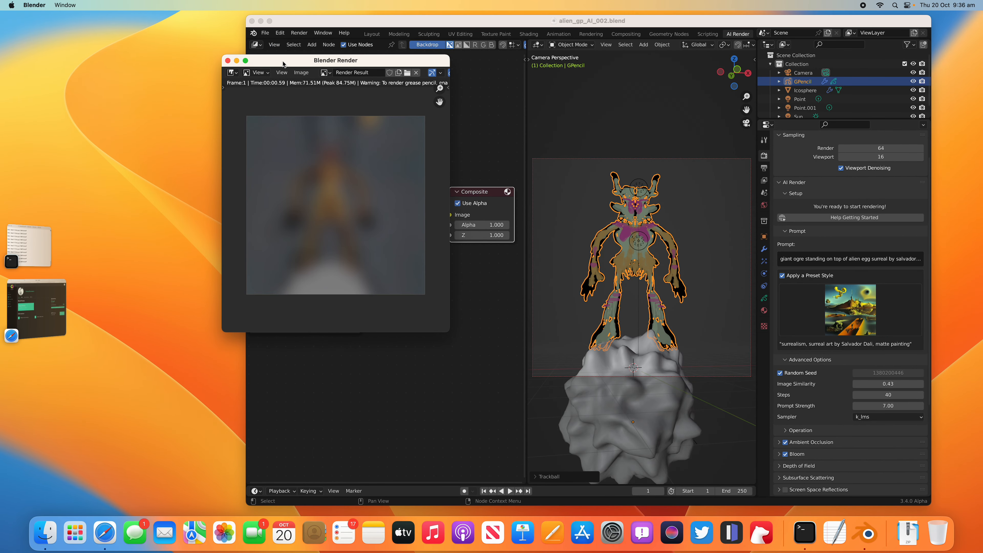
pyautogui.moveTo(283, 64); pyautogui.dragTo(86, 63)
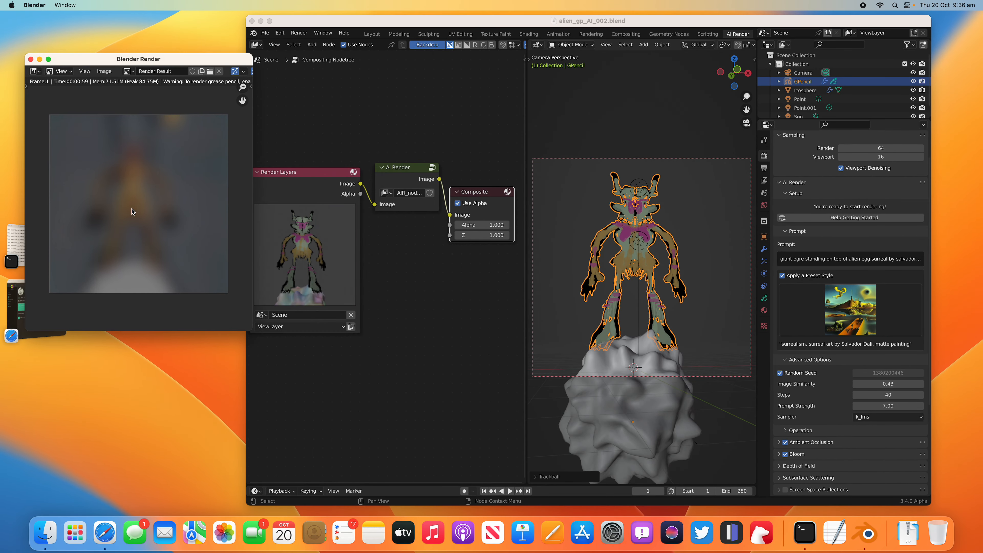
# Step: Lower Image Similarity to 0.31, save the file and render the Surreal variation again
pyautogui.click(887, 384)
pyautogui.moveTo(887, 384); pyautogui.dragTo(875, 384)
pyautogui.press('super+s')
pyautogui.click(299, 32)
pyautogui.click(309, 43)
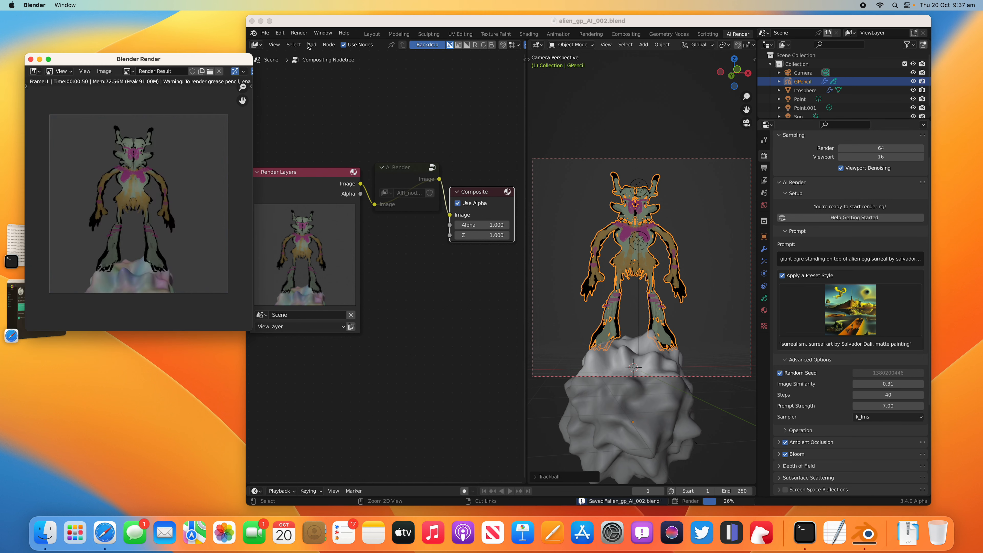
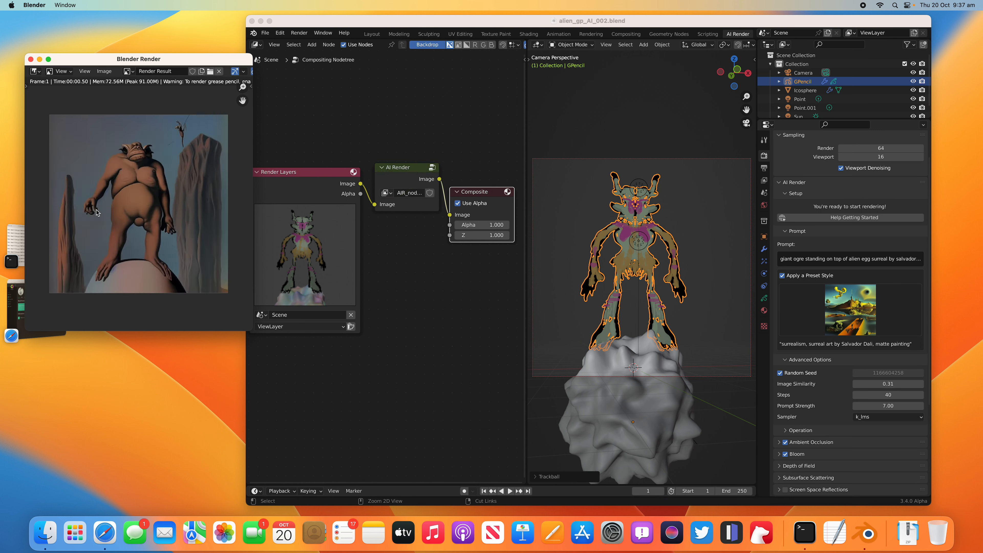
# Step: Move the main window clear of the render window and render the Surreal variation once more
pyautogui.moveTo(327, 19); pyautogui.dragTo(347, 17)
pyautogui.click(322, 31)
pyautogui.click(322, 39)
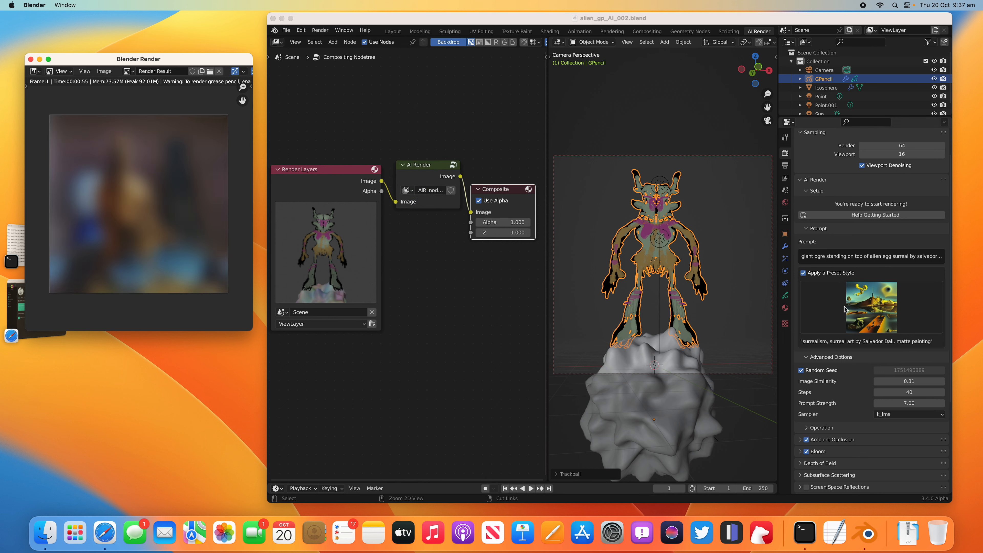
# Step: Set Image Similarity to 0.38, save the file, and raise Prompt Strength to 9.88
pyautogui.click(907, 381)
pyautogui.write('.')
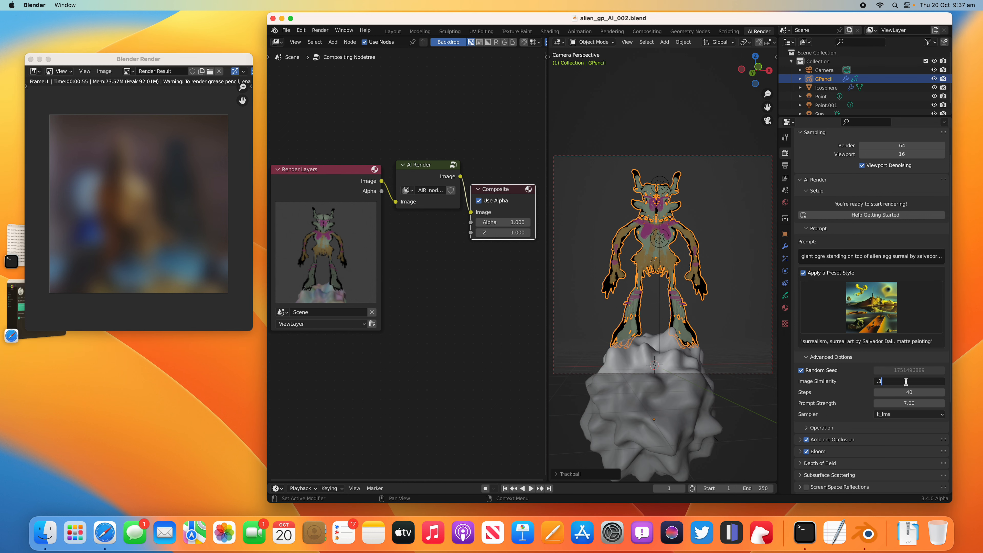
pyautogui.write('36')
pyautogui.press('BackSpace')
pyautogui.write('8')
pyautogui.press('Return')
pyautogui.press('super+s')
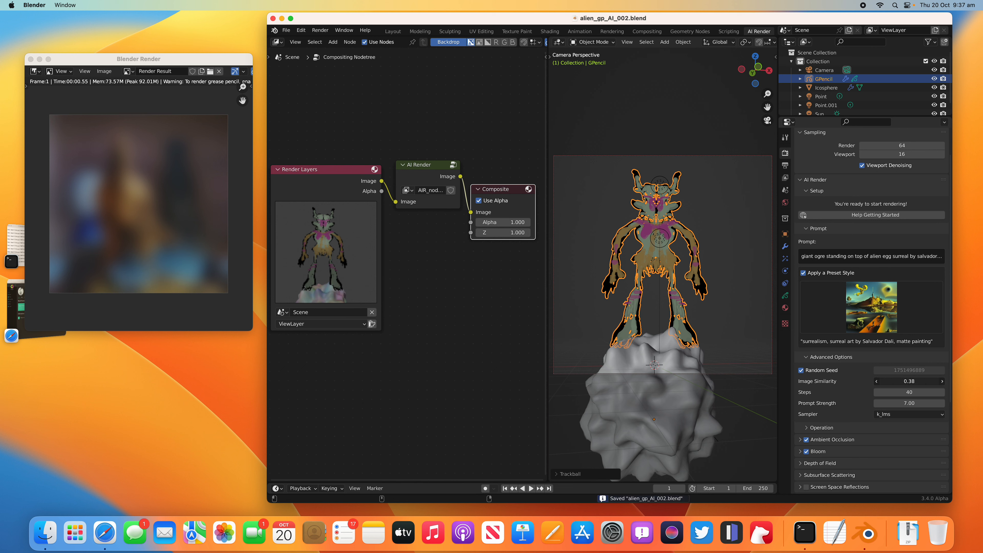
pyautogui.moveTo(889, 404); pyautogui.dragTo(914, 404)
# Step: Reveal the AI Render operation options, render the image, and generate a new image from the last AI image
pyautogui.click(834, 428)
pyautogui.scroll(-3, 835, 428)
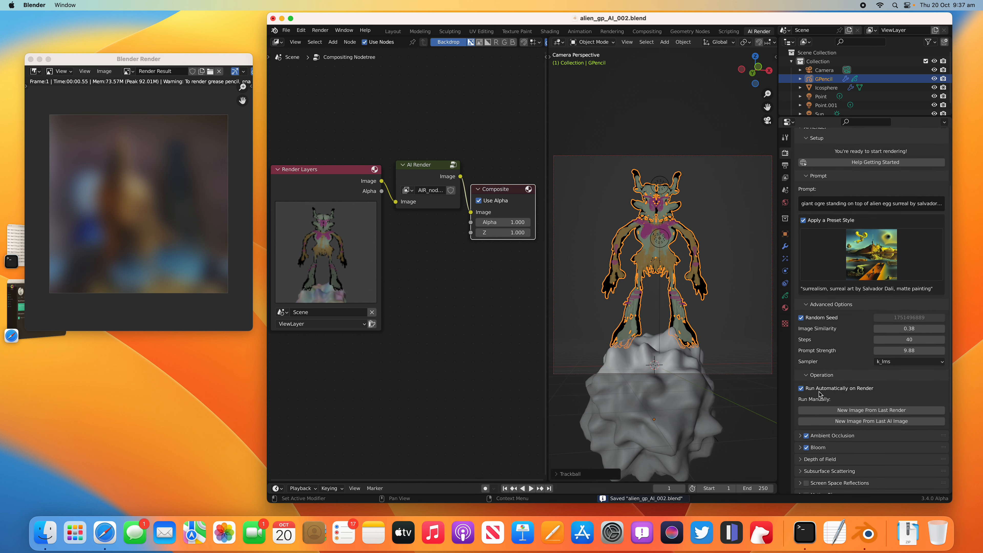
pyautogui.click(320, 30)
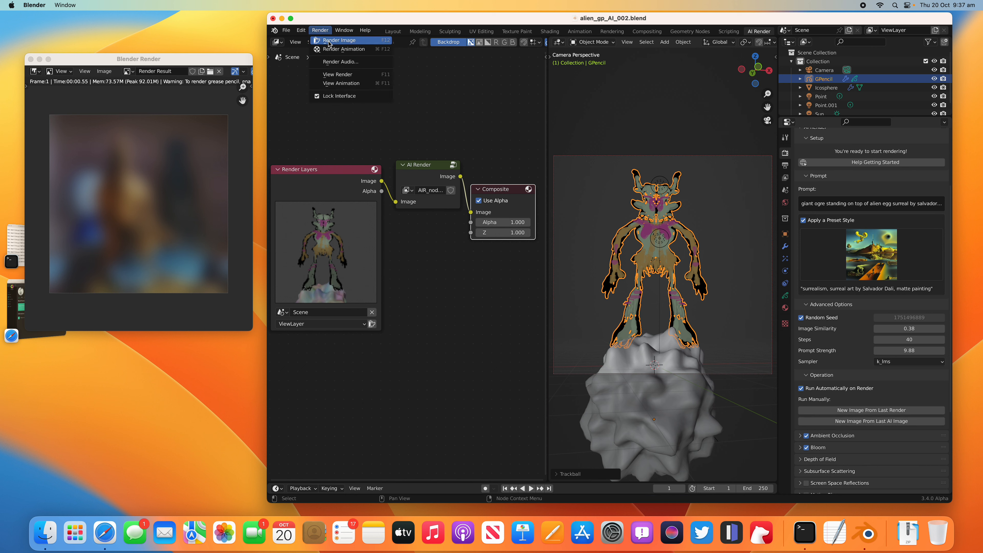
pyautogui.click(329, 43)
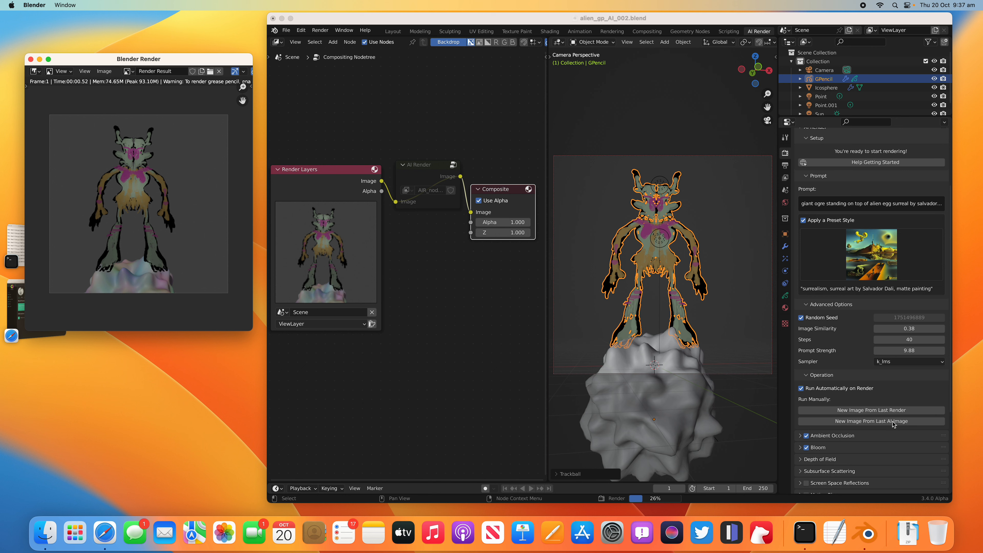
pyautogui.click(877, 423)
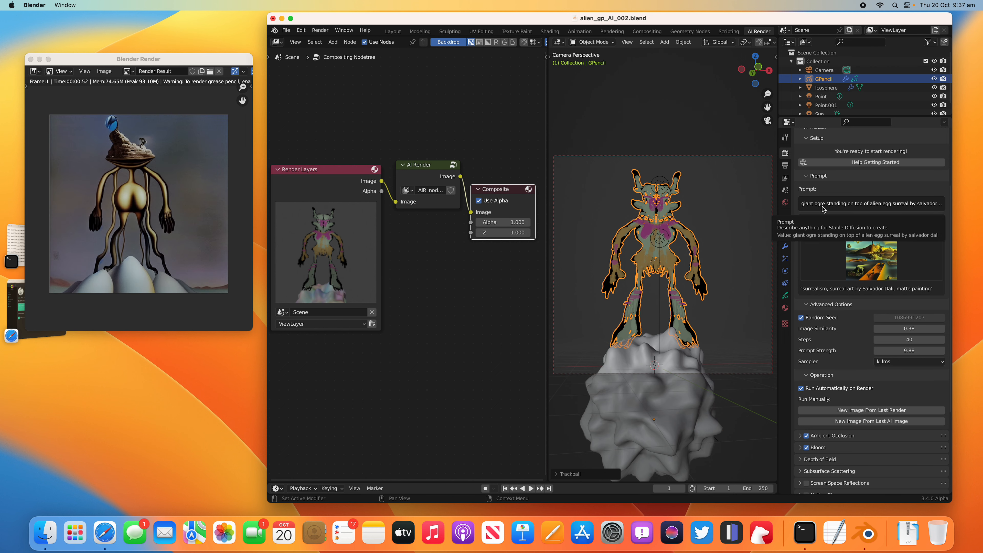
# Step: Widen the properties area and replace "ogre" in the prompt with "monster looks like ogre"
pyautogui.moveTo(777, 107); pyautogui.dragTo(721, 109)
pyautogui.click(777, 205)
pyautogui.click(770, 205)
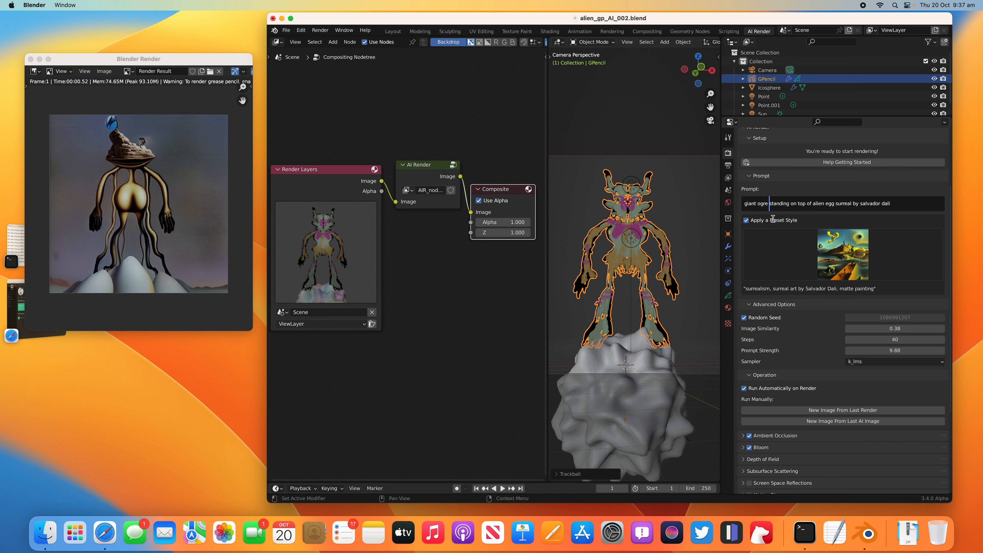
pyautogui.press('BackSpace')
pyautogui.press('BackSpace')
pyautogui.press('BackSpace')
pyautogui.press('BackSpace')
pyautogui.press('BackSpace')
pyautogui.write('monster looks like ')
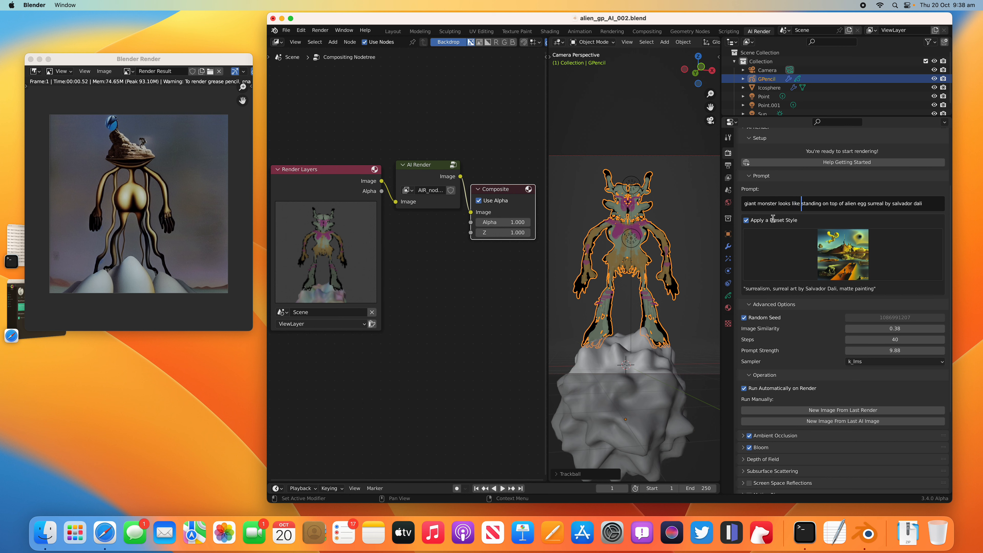
pyautogui.write('ogre')
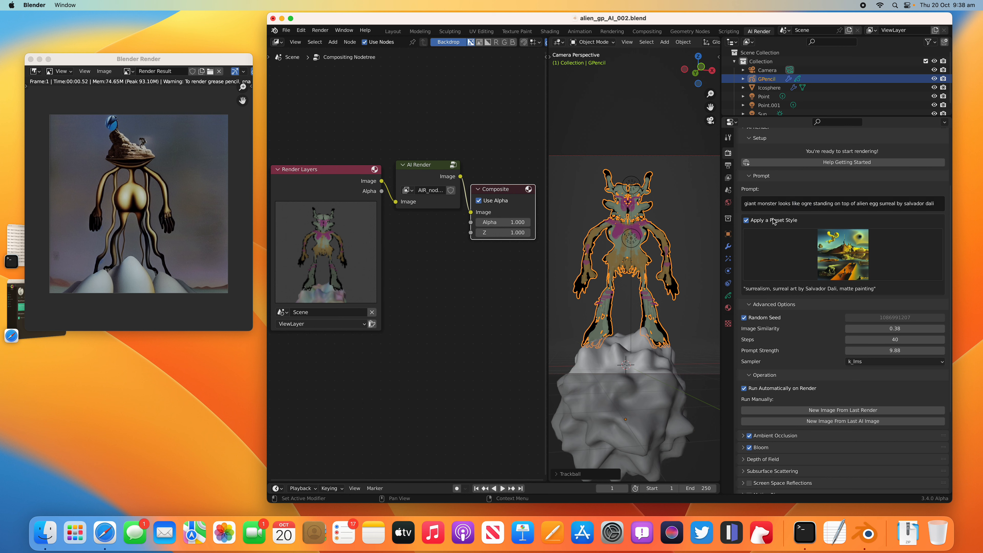
# Step: Replace the "alien egg surreal by salvador dali" ending so the prompt reads "giant monster looks like ogre standing on top of planet"
pyautogui.click(862, 203)
pyautogui.moveTo(857, 203); pyautogui.dragTo(874, 202)
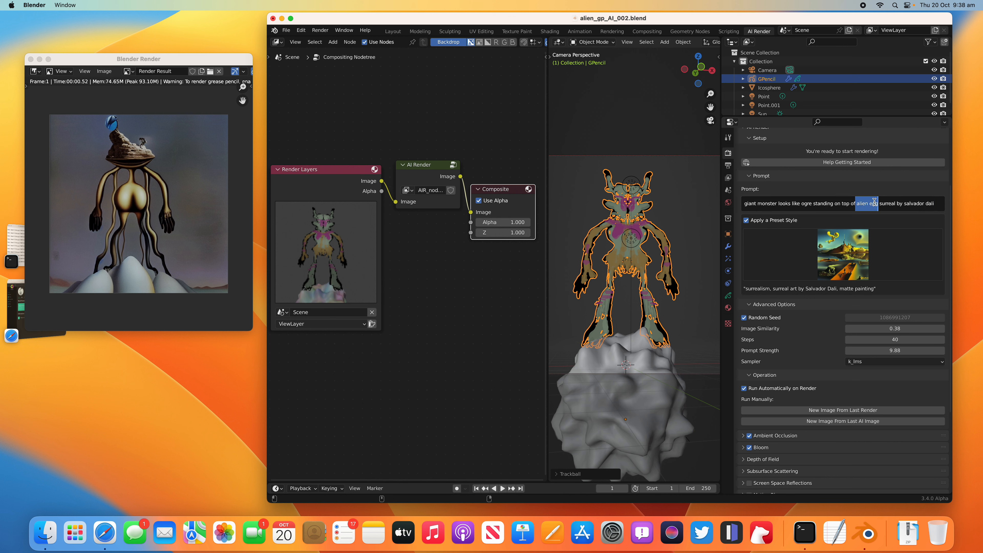
pyautogui.write('pla')
pyautogui.press('BackSpace')
pyautogui.press('BackSpace')
pyautogui.press('BackSpace')
pyautogui.press('BackSpace')
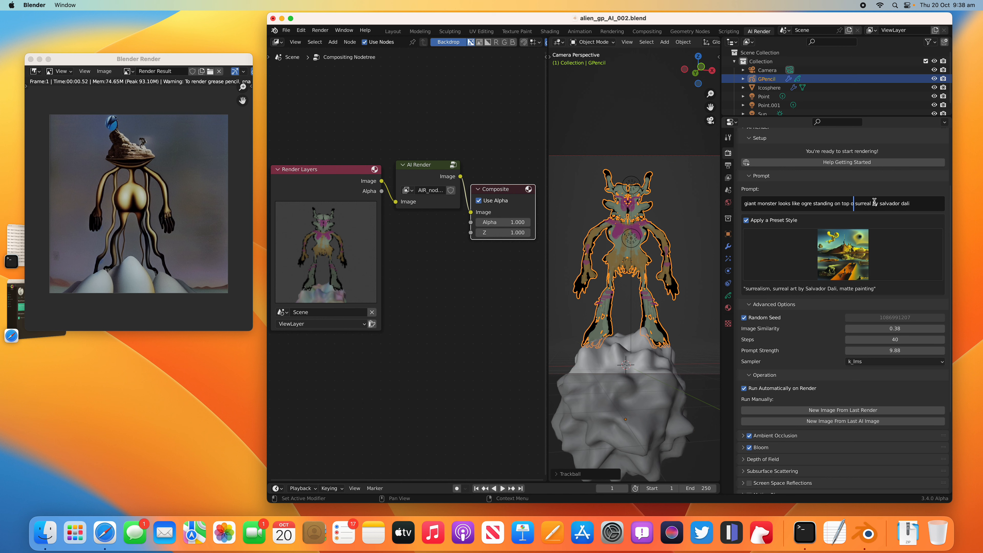
pyautogui.write('f planet,')
pyautogui.moveTo(875, 204); pyautogui.dragTo(938, 213)
pyautogui.press('BackSpace')
pyautogui.press('BackSpace')
pyautogui.press('BackSpace')
pyautogui.press('Return')
# Step: Save the file and render the image with the shortened prompt
pyautogui.press('super+s')
pyautogui.click(320, 29)
pyautogui.click(330, 39)
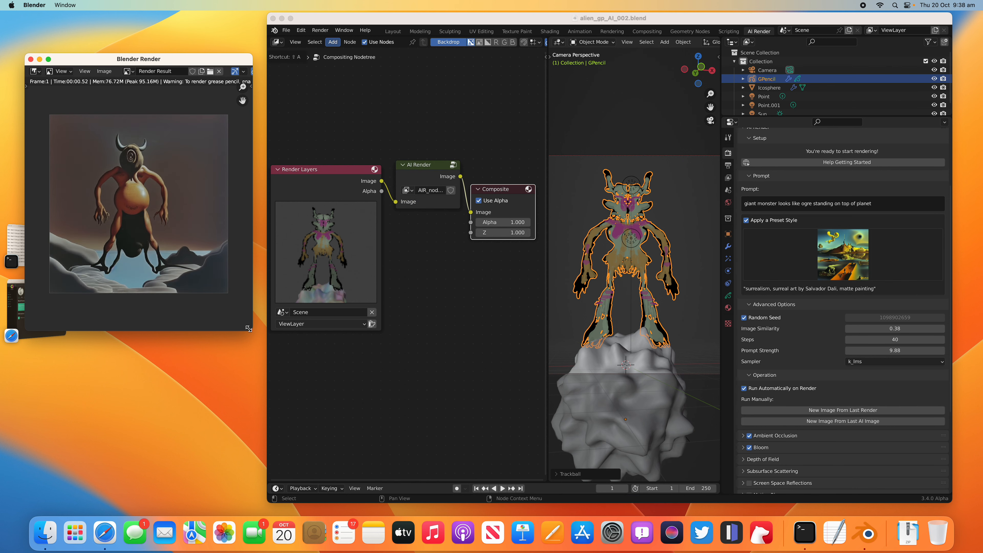
# Step: Enlarge the render window and save the render as 0016.png in the _DS_PlanetAlien folder
pyautogui.moveTo(249, 328); pyautogui.dragTo(296, 384)
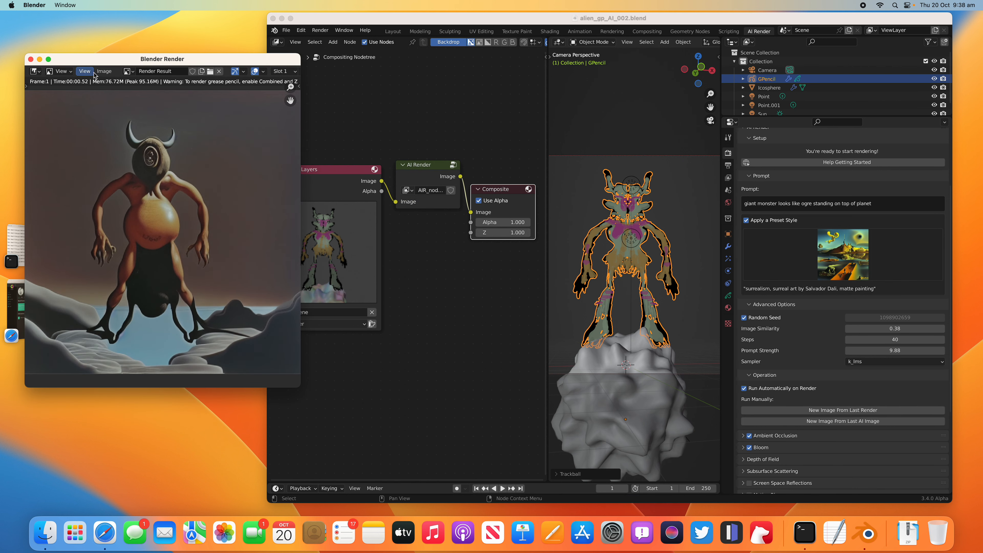
pyautogui.click(104, 72)
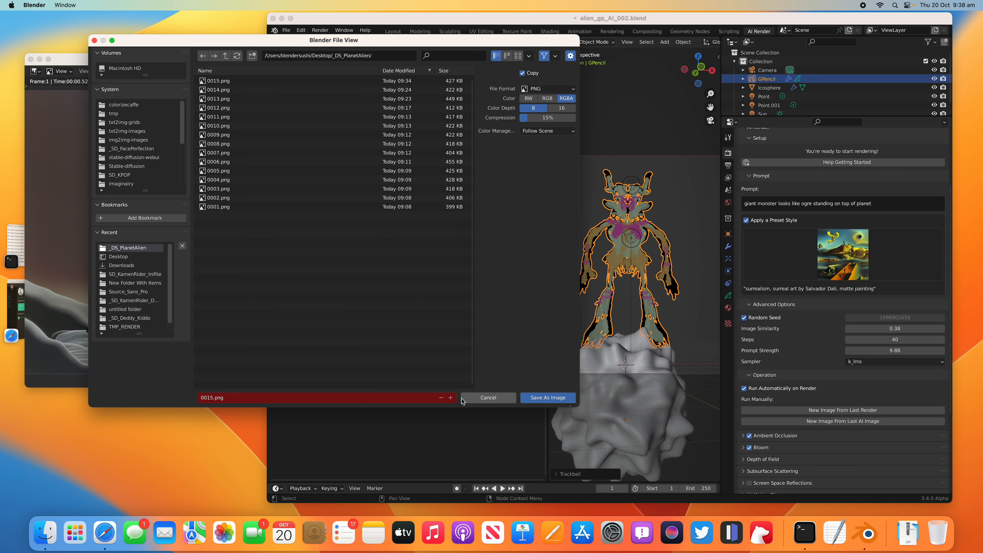
pyautogui.click(451, 398)
pyautogui.click(548, 397)
# Step: Set Image Similarity to 0.45 and Prompt Strength to 8.74, saving the file, and render the image
pyautogui.click(884, 329)
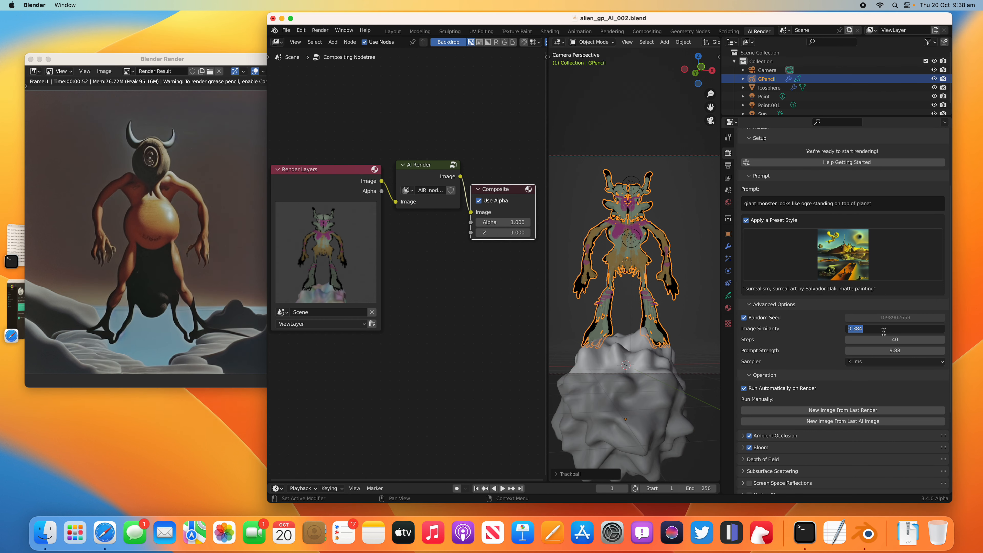
pyautogui.write('.45')
pyautogui.press('Return')
pyautogui.press('super+s')
pyautogui.moveTo(868, 350); pyautogui.dragTo(887, 350)
pyautogui.click(321, 30)
pyautogui.click(337, 39)
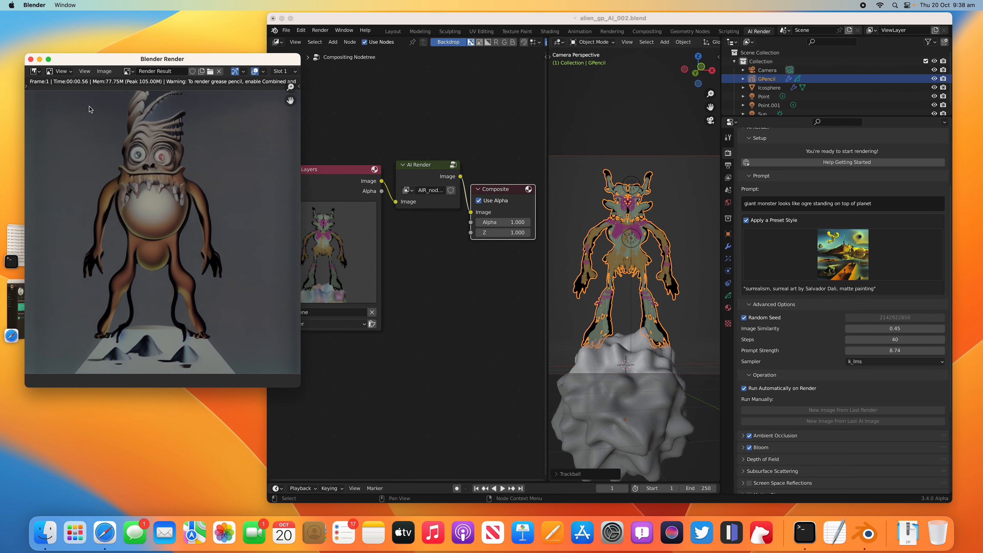
# Step: Save the big-eyed monster render as 0017.png in the _DS_PlanetAlien folder
pyautogui.click(103, 73)
pyautogui.click(105, 144)
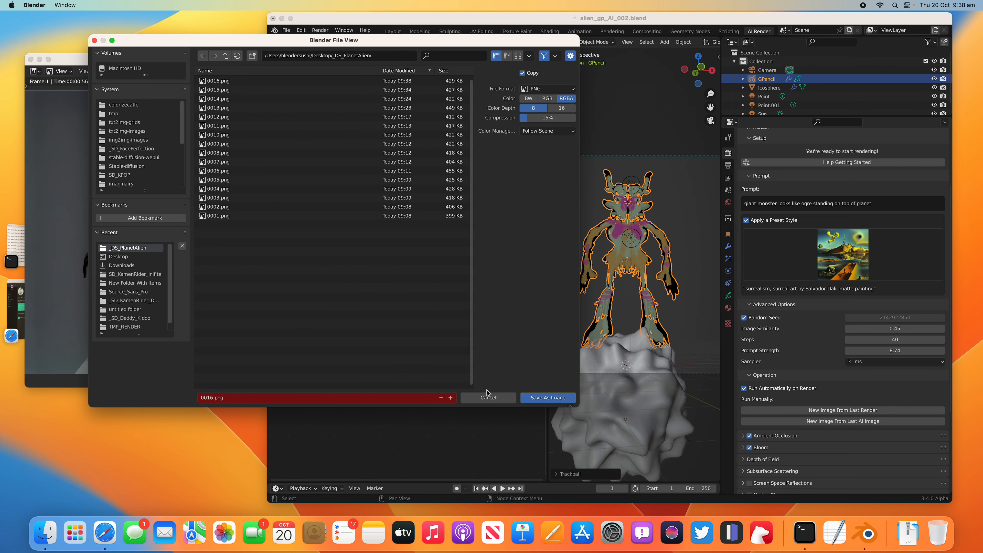
pyautogui.click(548, 398)
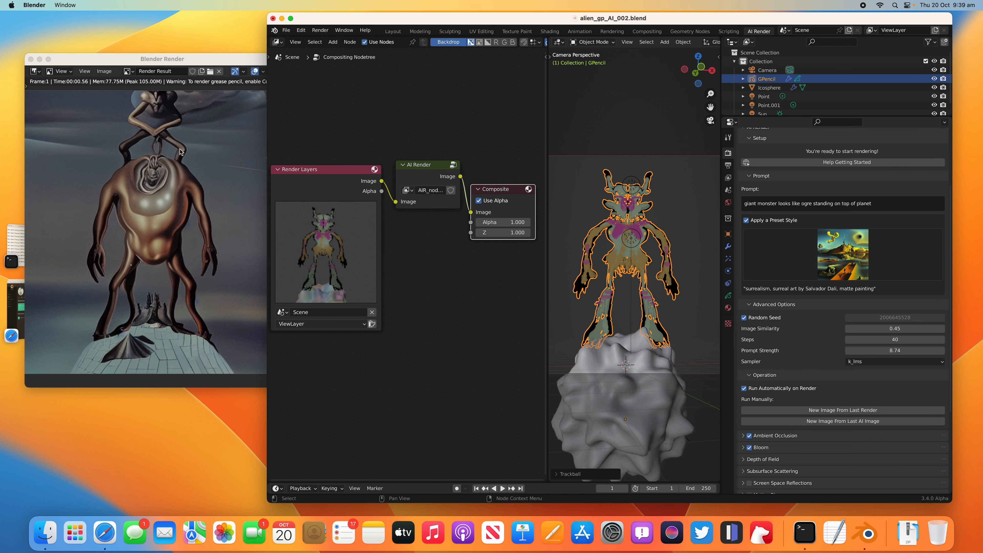
# Step: Save the new AI variation of the monster as 0018.png in the same folder
pyautogui.click(103, 71)
pyautogui.click(116, 136)
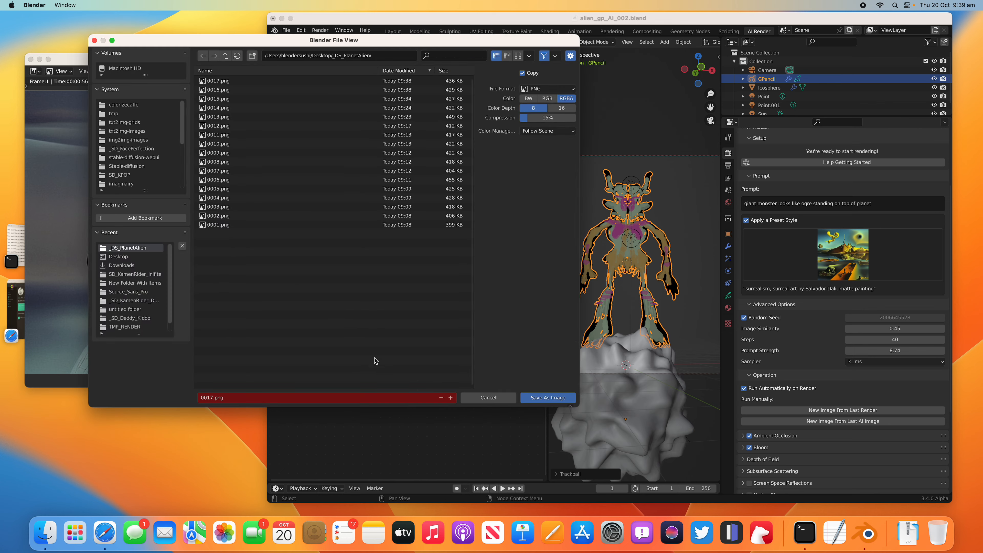
pyautogui.click(548, 398)
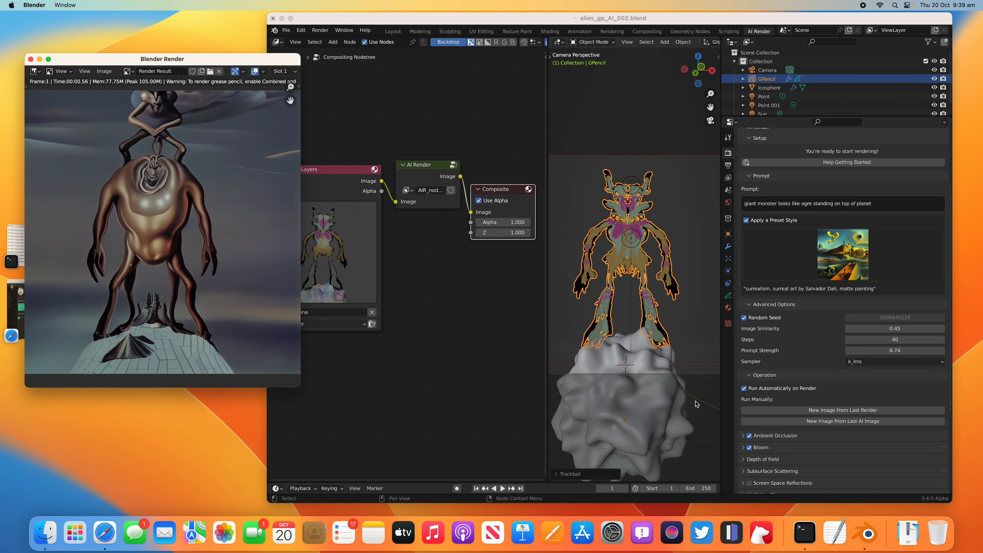
# Step: Generate a new image from the last AI image and save it as 0019.png
pyautogui.click(834, 424)
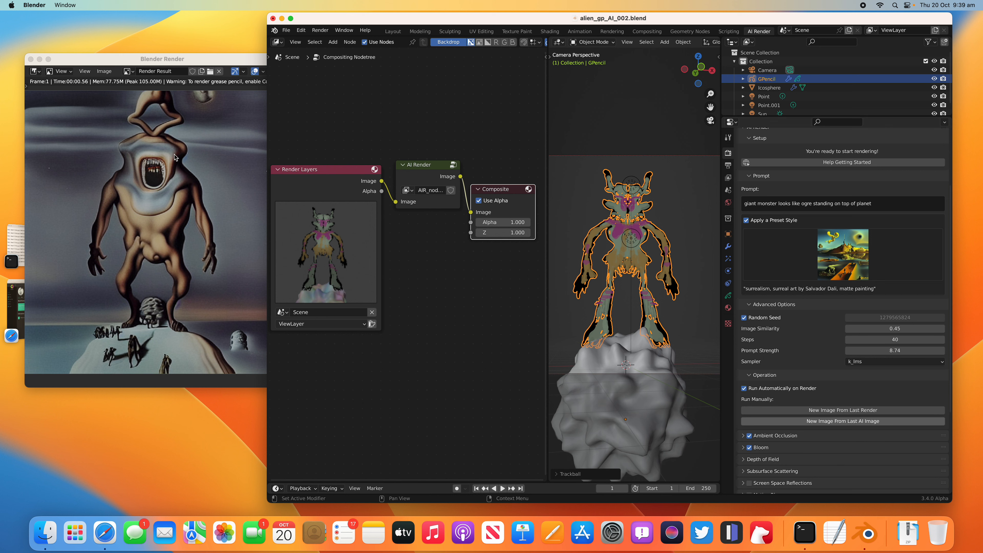
pyautogui.click(105, 71)
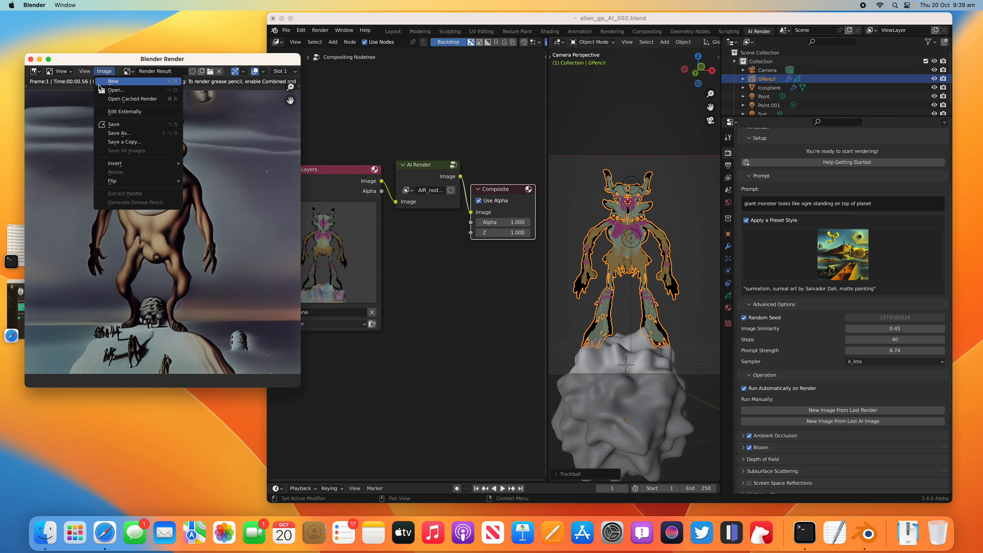
pyautogui.click(114, 136)
pyautogui.click(547, 397)
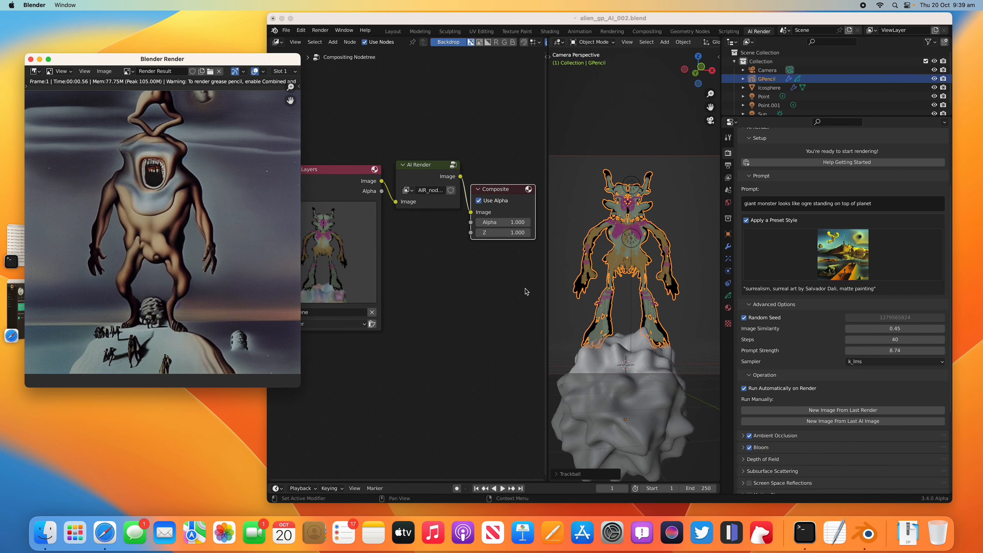
# Step: Change the camera angle to frame the alien from farther away, save the file, and render the new view
pyautogui.moveTo(620, 260); pyautogui.dragTo(635, 251, button='middle')
pyautogui.hotkey('ctrl', 's')
pyautogui.click(320, 30)
pyautogui.click(333, 40)
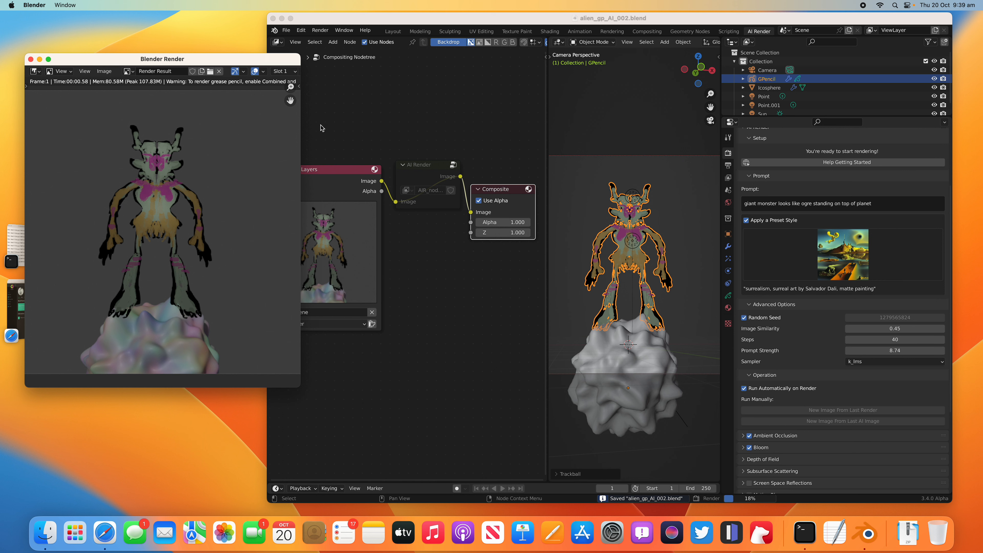
# Step: Save the render of the new camera angle as 0020.png
pyautogui.click(104, 71)
pyautogui.click(126, 134)
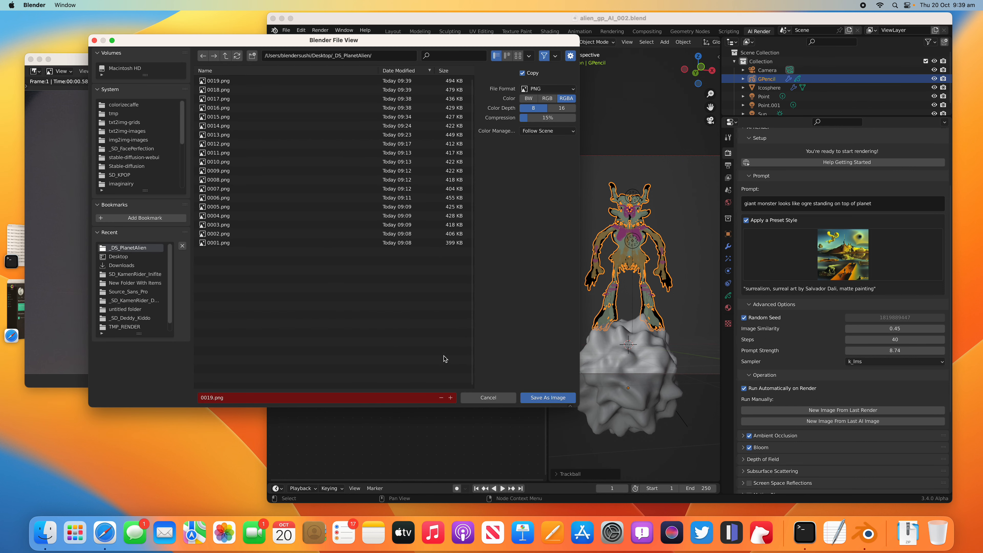
pyautogui.click(450, 398)
pyautogui.click(523, 399)
# Step: Switch the preset style to Solarpunk and save the resulting AI image as 0021.png
pyautogui.click(839, 274)
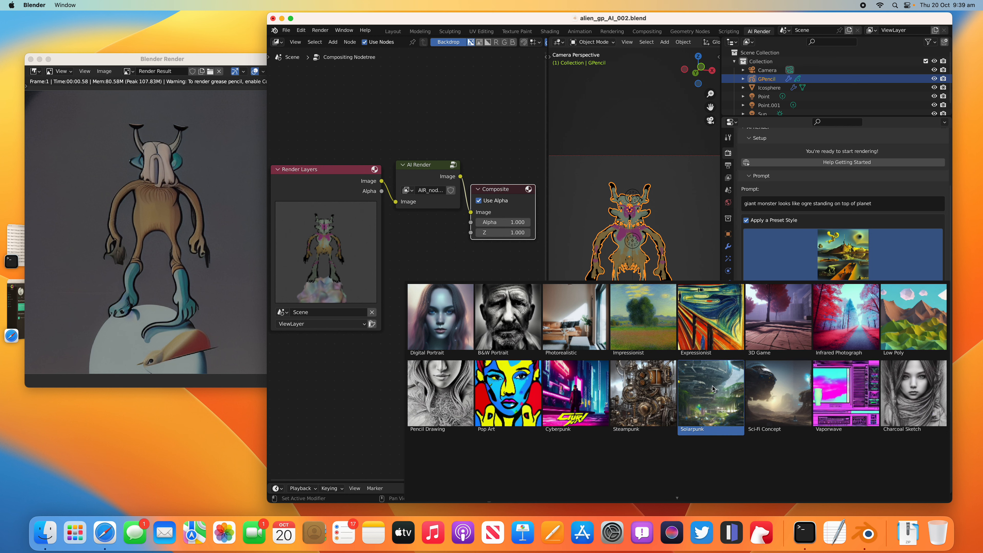
pyautogui.click(704, 387)
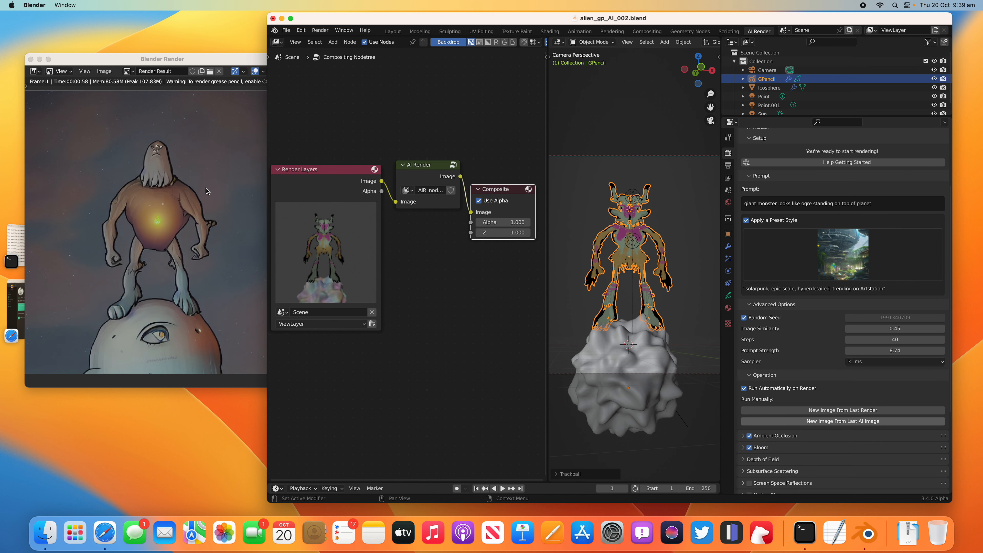
pyautogui.click(101, 72)
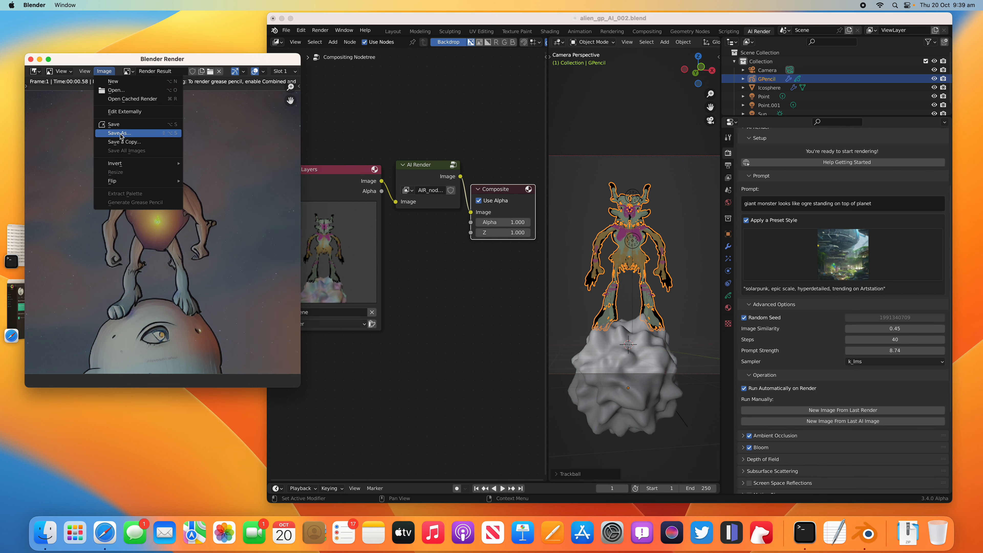
pyautogui.click(116, 135)
pyautogui.click(451, 398)
pyautogui.click(526, 401)
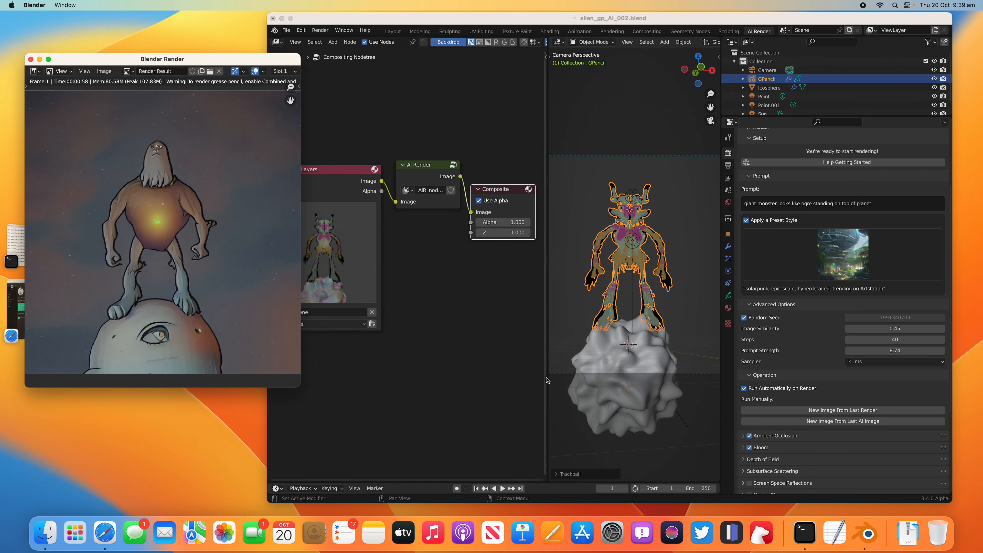
# Step: Switch the preset style to Steampunk and generate a new image from the last AI image
pyautogui.click(841, 272)
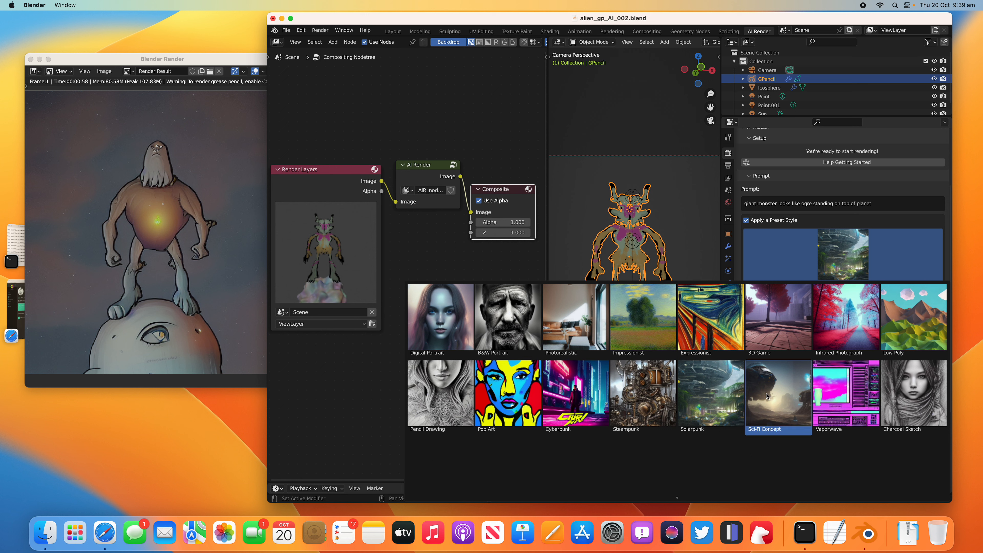
pyautogui.click(655, 391)
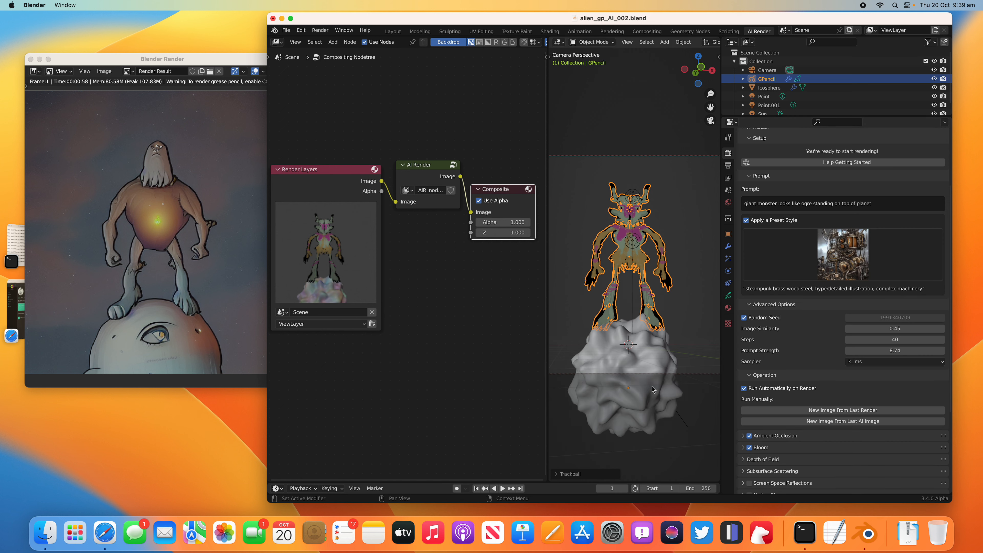
pyautogui.click(845, 419)
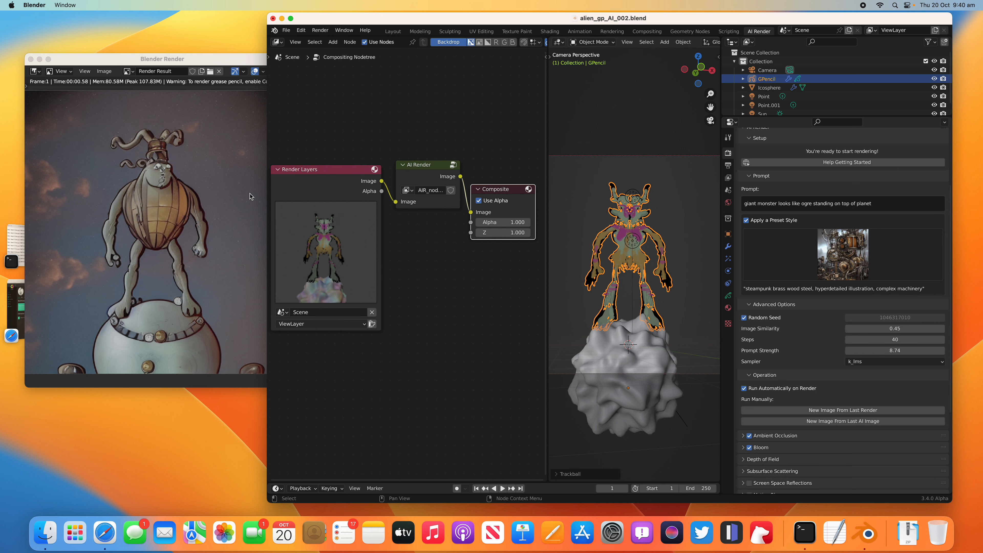
# Step: Save the Steampunk variation as a PNG in the _DS_PlanetAlien folder
pyautogui.click(104, 71)
pyautogui.click(117, 138)
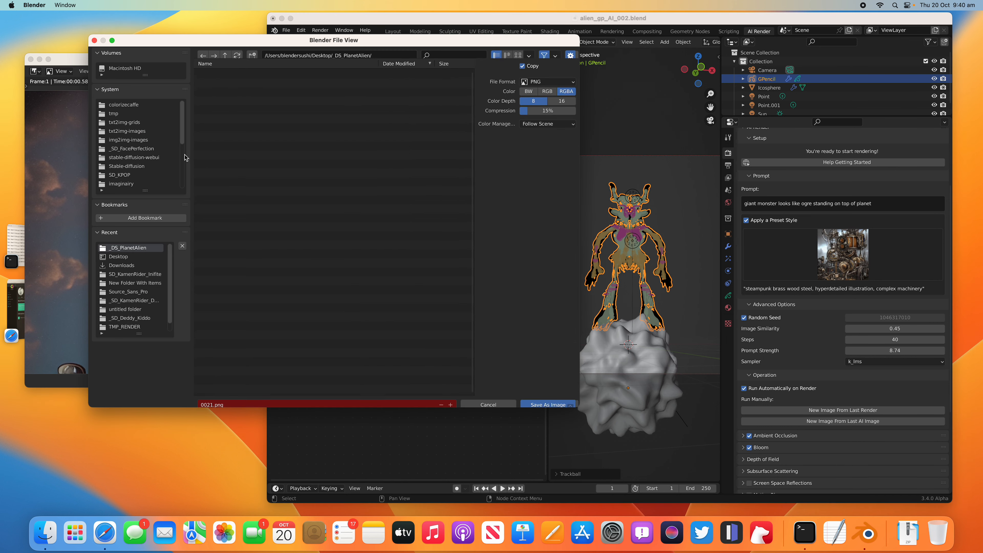
pyautogui.click(548, 397)
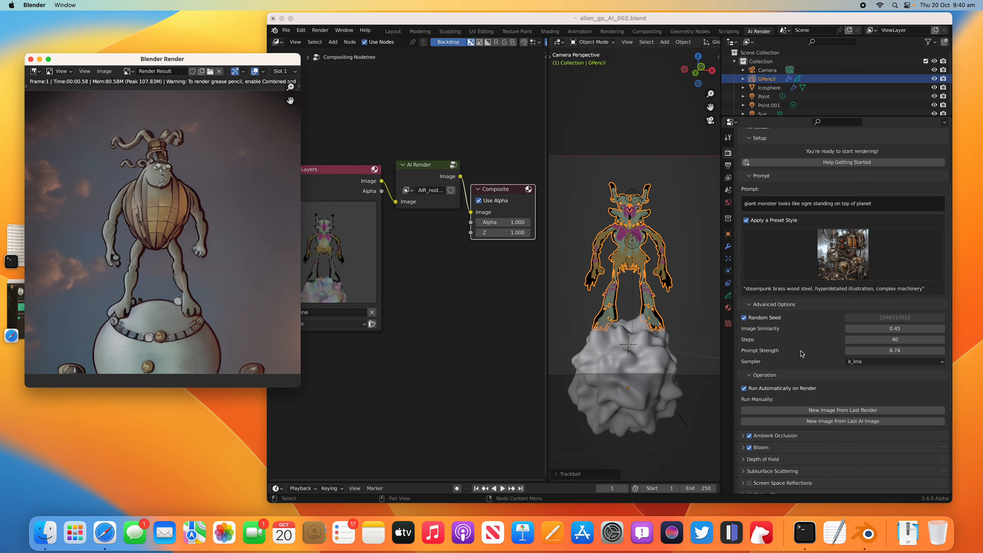
# Step: Set the AI Render image similarity to 0.46 and save the blend file
pyautogui.click(894, 328)
pyautogui.write('.')
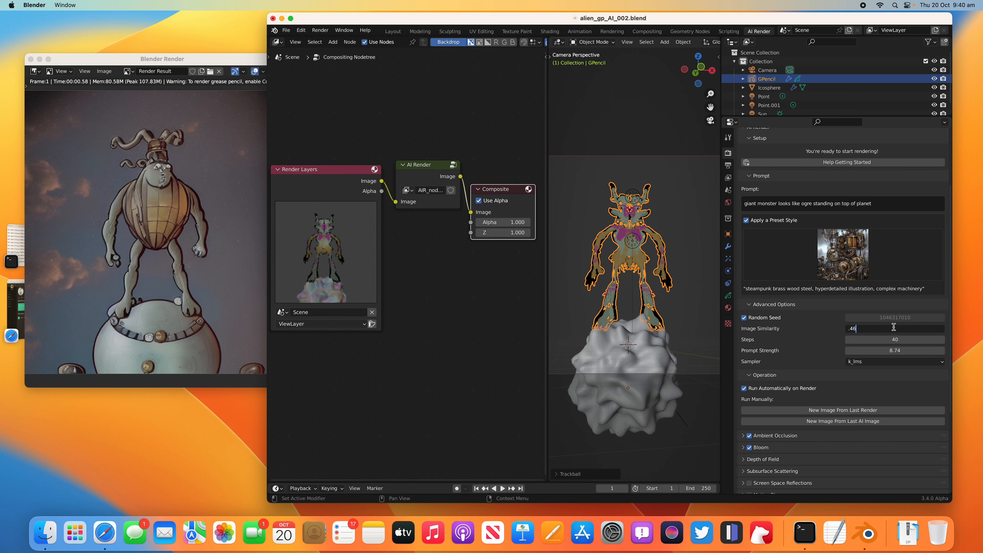
pyautogui.write('46')
pyautogui.press('Return')
pyautogui.press('super+s')
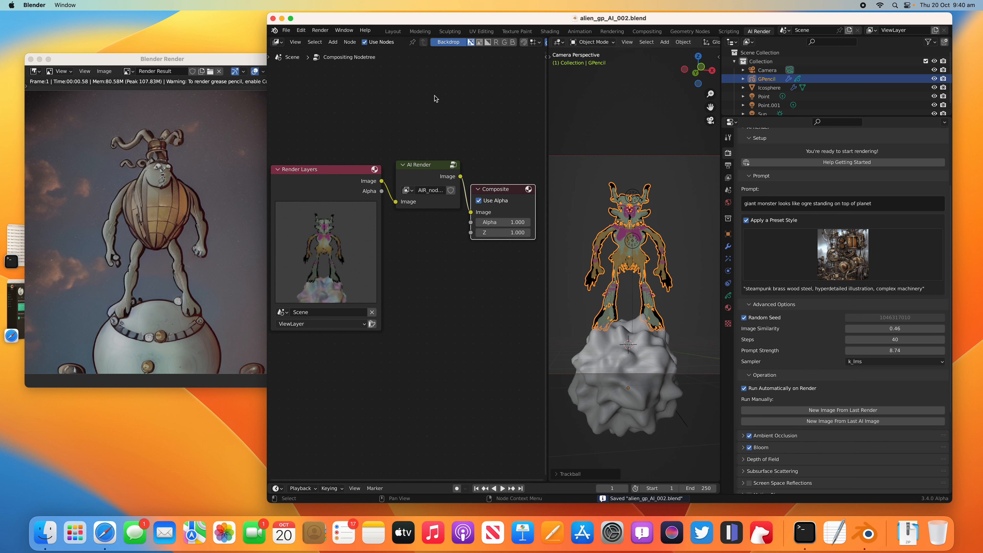
# Step: Render a new Steampunk variation of the scene and save the image as 0023.png in the _DS_PlanetAlien folder
pyautogui.click(320, 30)
pyautogui.click(333, 39)
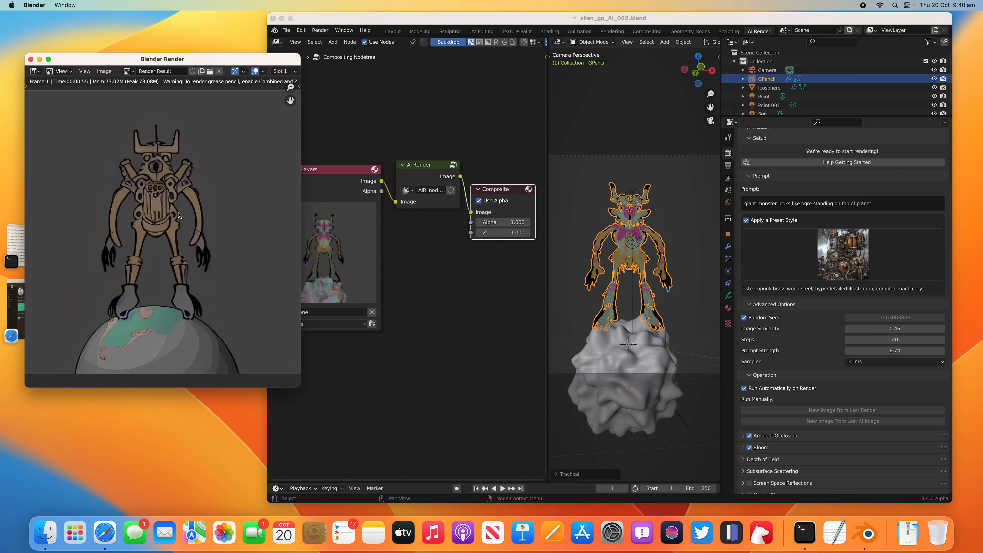
pyautogui.click(105, 71)
pyautogui.click(132, 132)
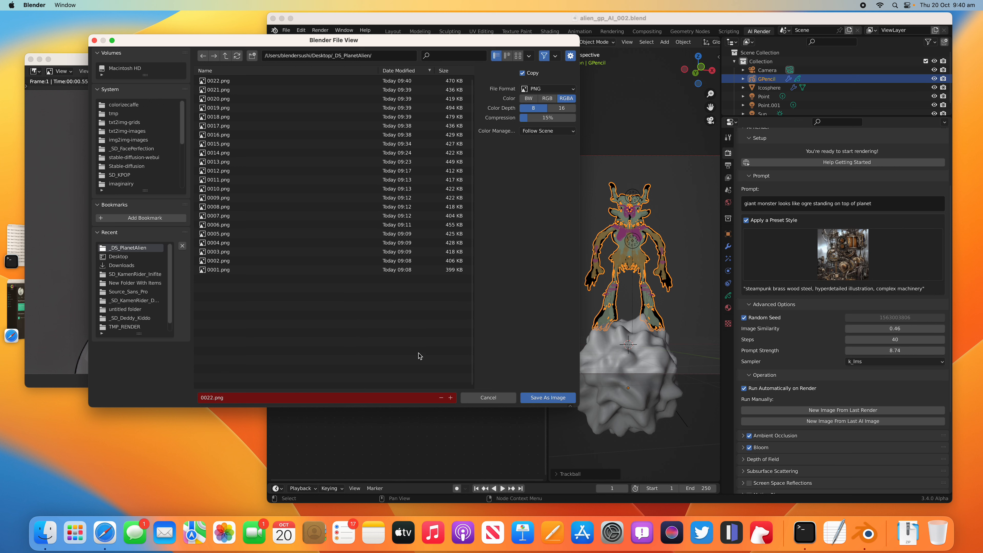
pyautogui.click(450, 397)
pyautogui.click(547, 397)
# Step: Switch the AI Render preset style to Surreal, enlarging the window temporarily to see all the style thumbnails
pyautogui.click(823, 264)
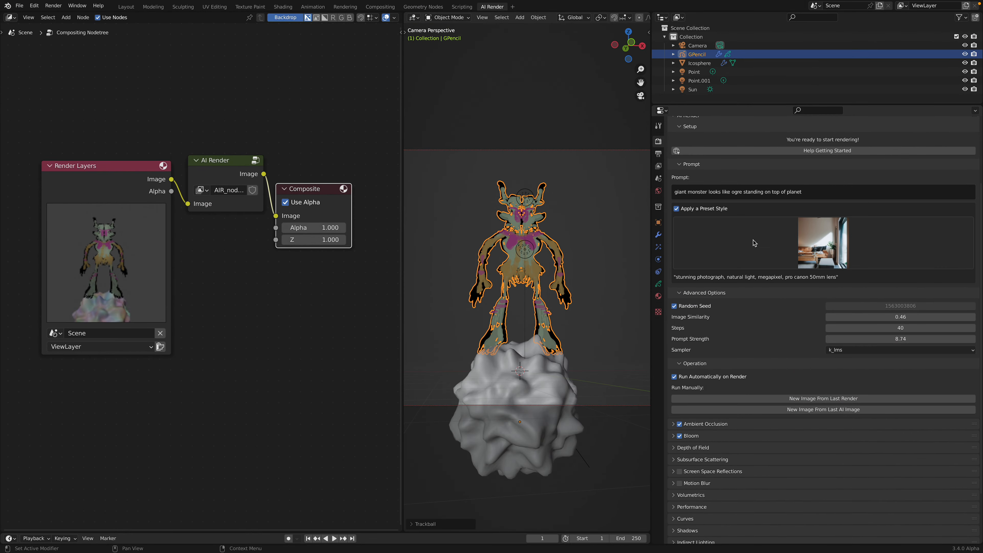
pyautogui.click(791, 237)
pyautogui.click(815, 239)
pyautogui.click(819, 239)
pyautogui.click(819, 238)
pyautogui.click(818, 244)
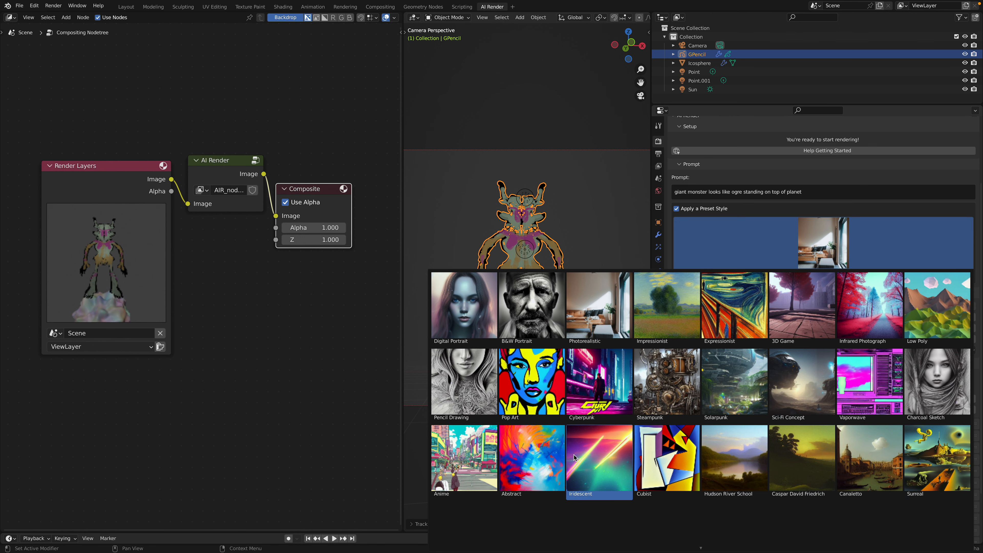
pyautogui.click(926, 470)
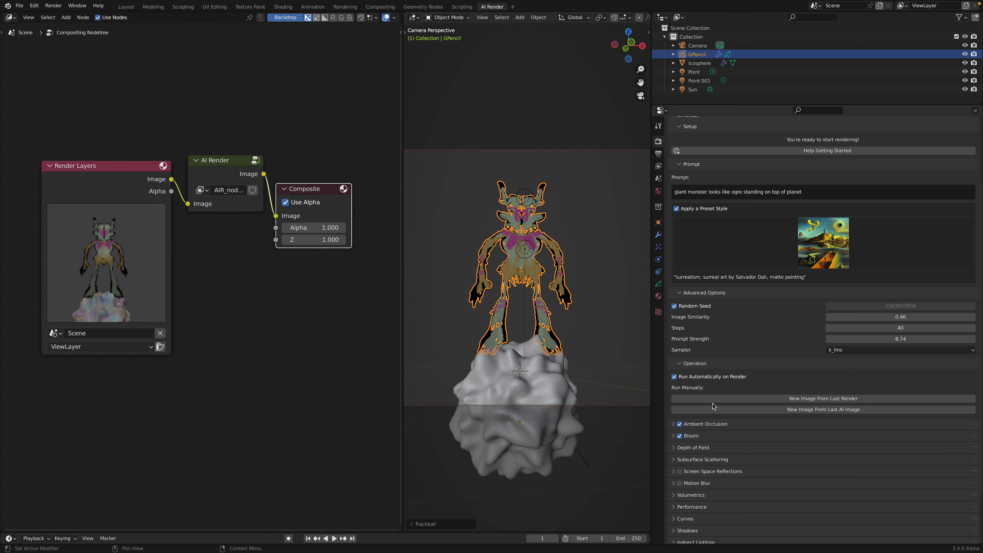
pyautogui.moveTo(60, 17)
pyautogui.click(23, 17)
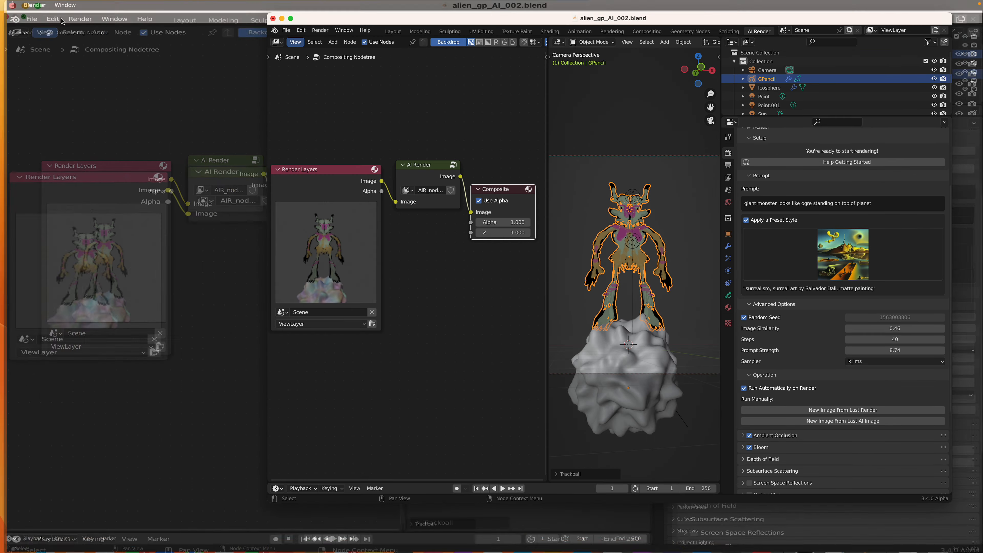
# Step: Render the scene in the Surreal style and save the image as 0024.png in the _DS_PlanetAlien folder
pyautogui.click(320, 29)
pyautogui.click(328, 41)
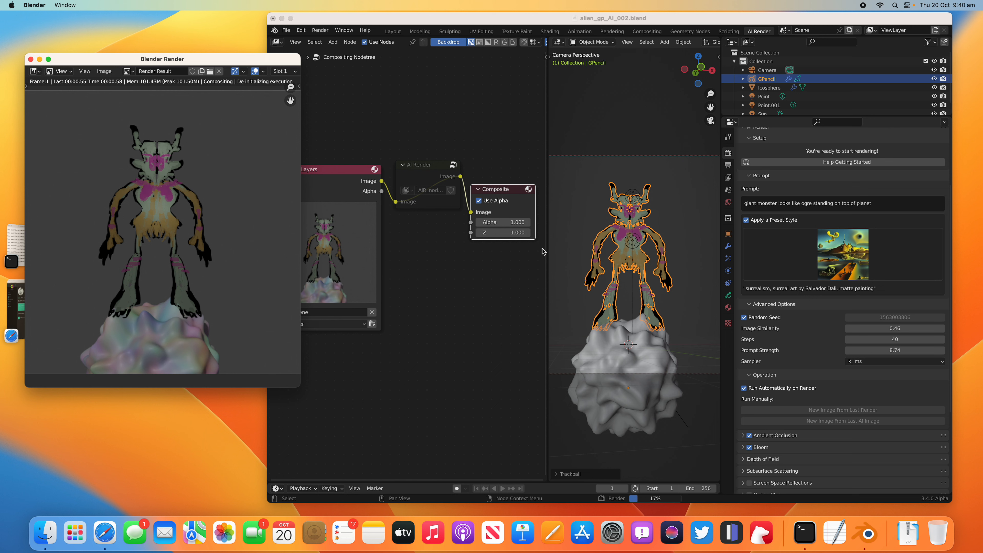
pyautogui.click(104, 71)
pyautogui.click(124, 135)
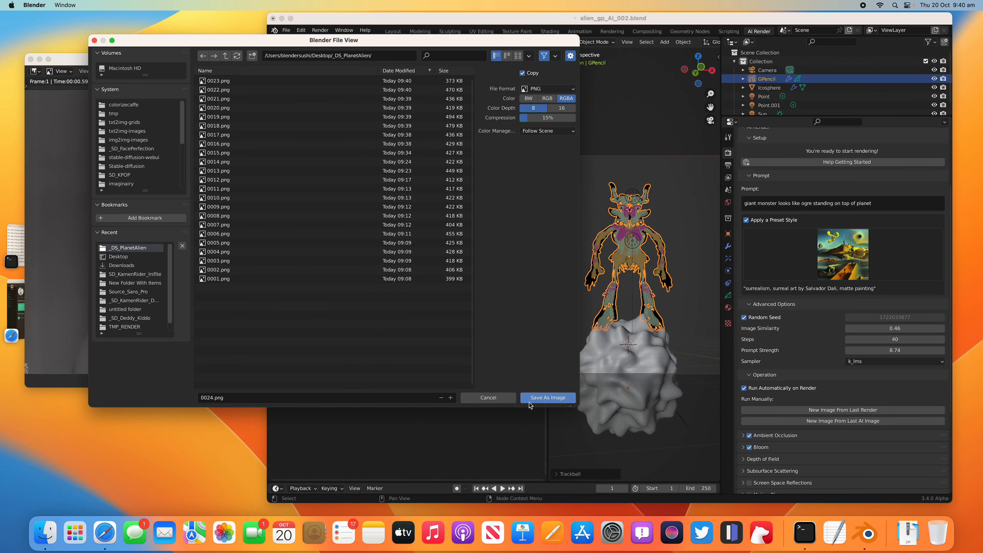
pyautogui.click(548, 398)
# Step: Set the image similarity to 0.37 and save the blend file
pyautogui.click(875, 328)
pyautogui.write('.4')
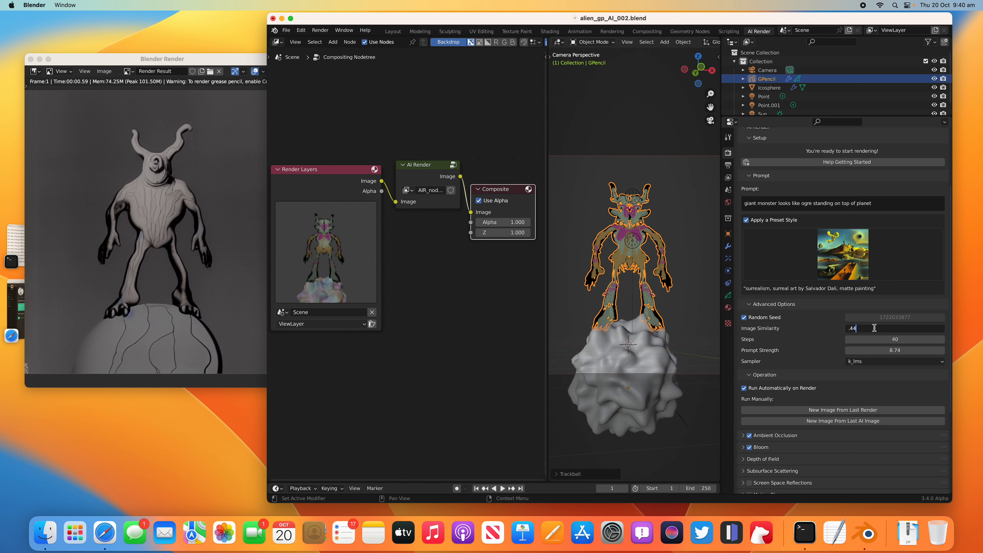
pyautogui.press('Return')
pyautogui.press('super+s')
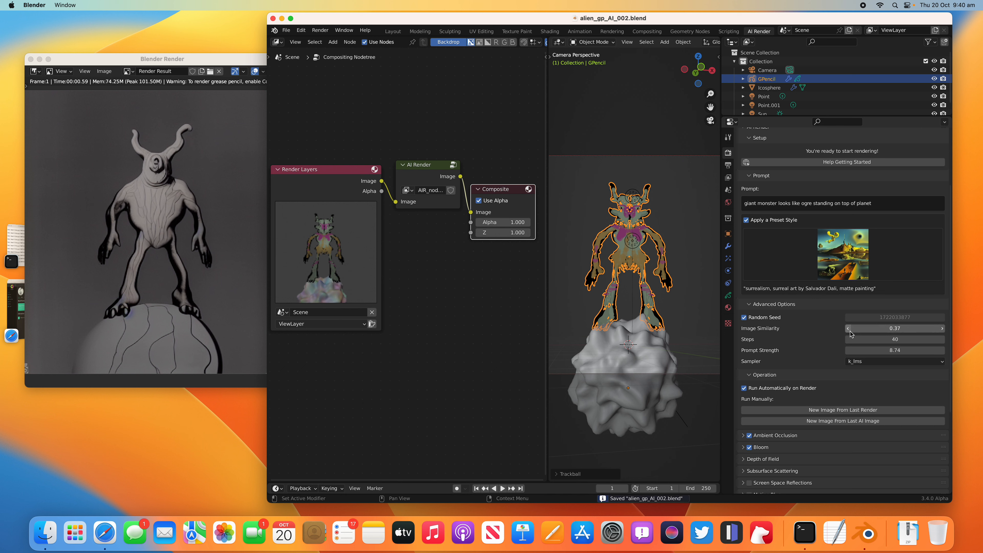
# Step: Render the Surreal scene again and generate another image from the last AI image
pyautogui.click(320, 31)
pyautogui.click(329, 40)
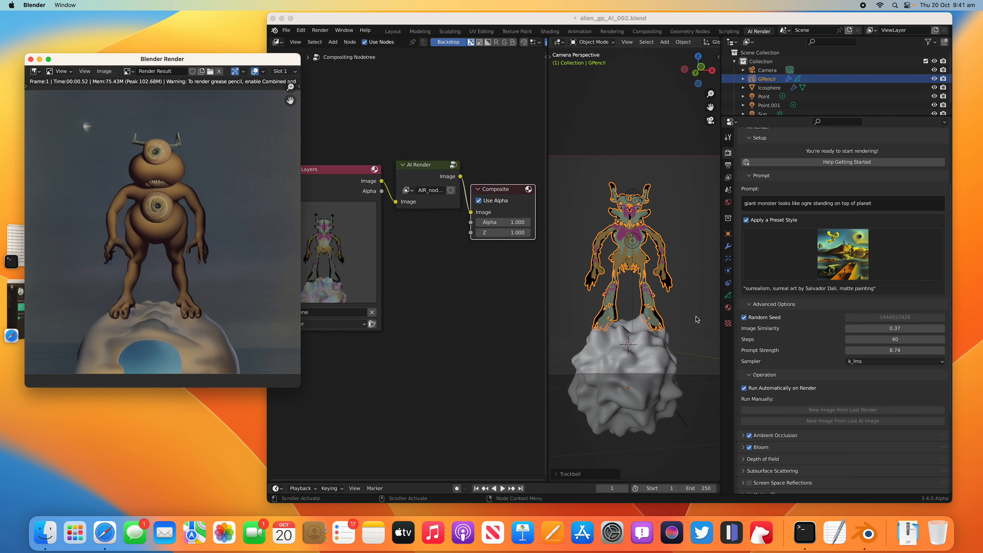
pyautogui.click(844, 422)
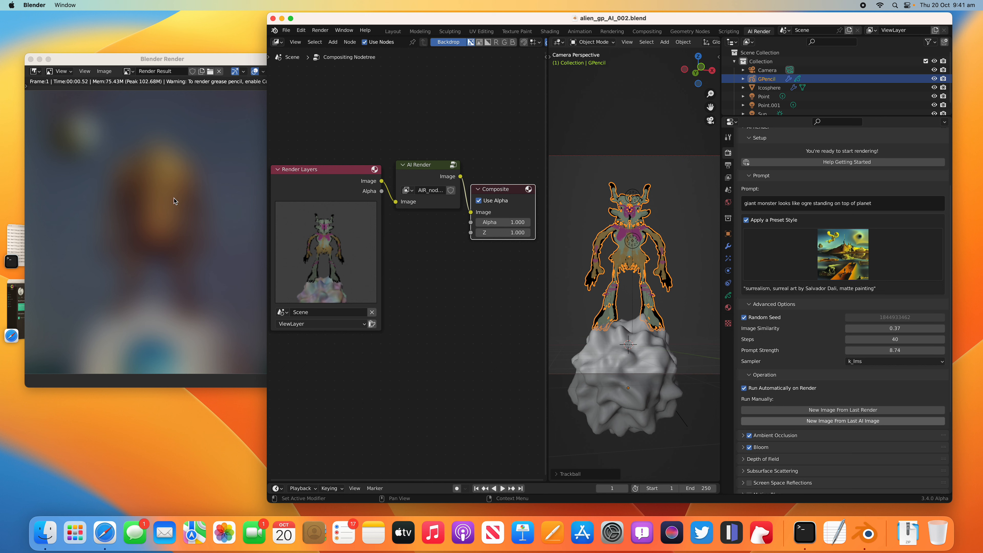
# Step: Set the image similarity to 0.40 and save the blend file
pyautogui.click(893, 329)
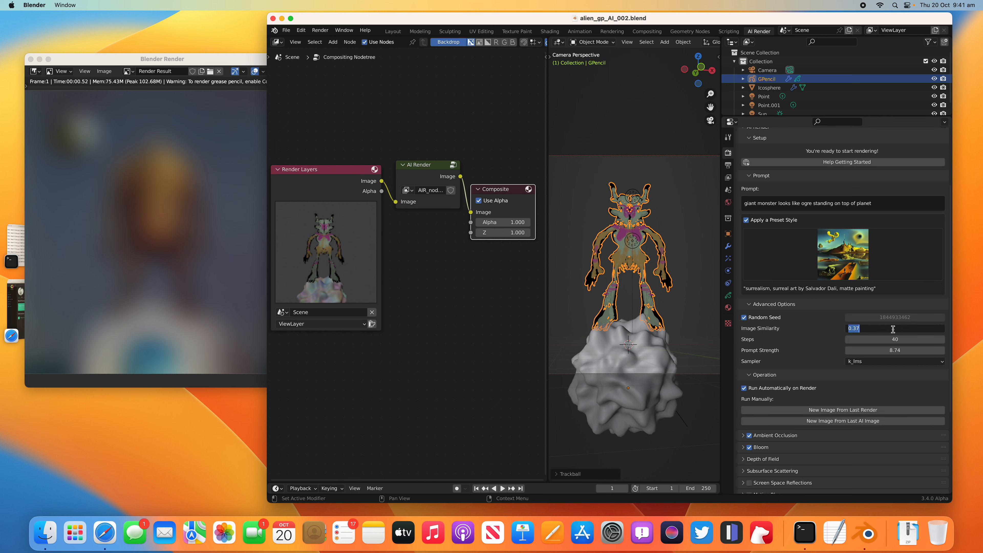
pyautogui.write('.40')
pyautogui.press('Return')
pyautogui.press('super+s')
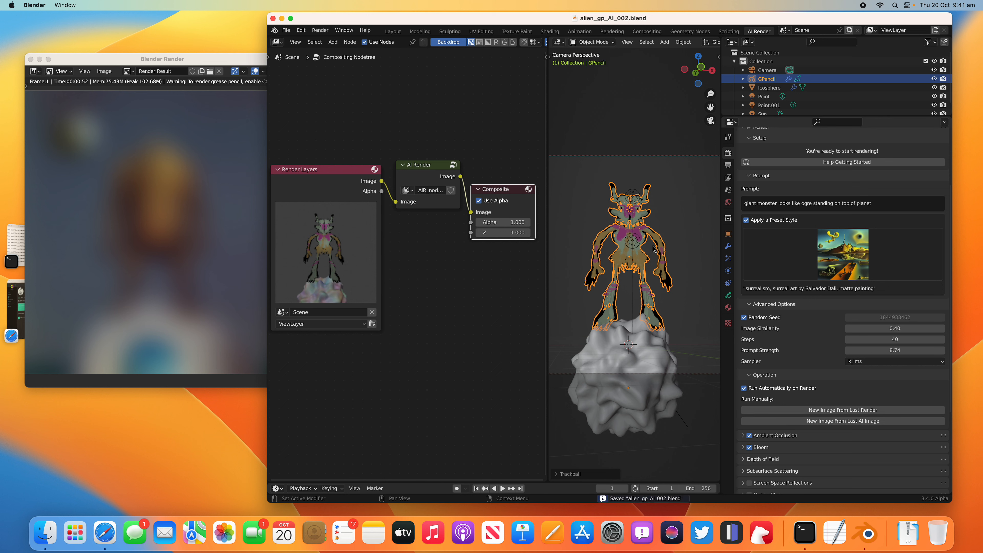
# Step: Render the Surreal scene at the current image similarity and save the resulting image as 0025.png
pyautogui.click(321, 30)
pyautogui.click(329, 40)
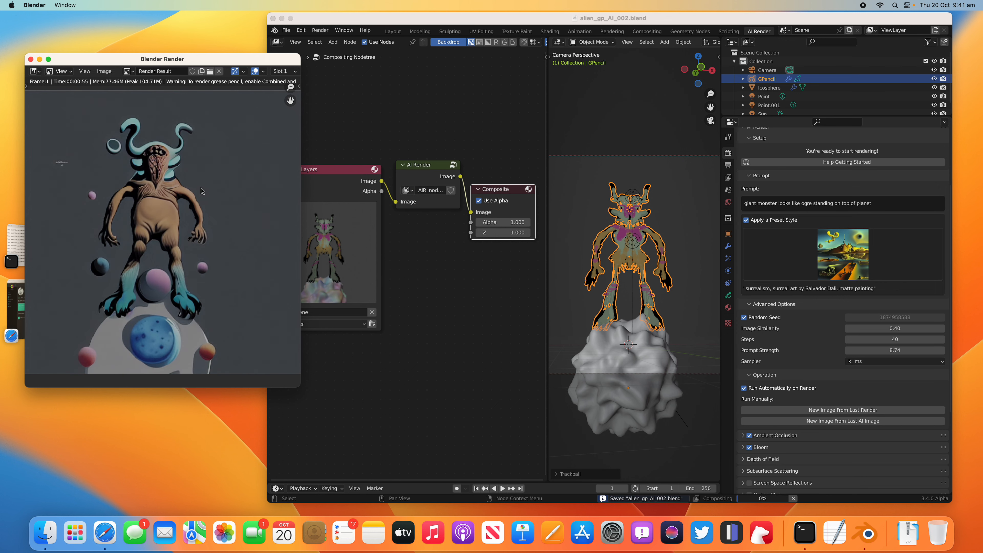
pyautogui.click(102, 73)
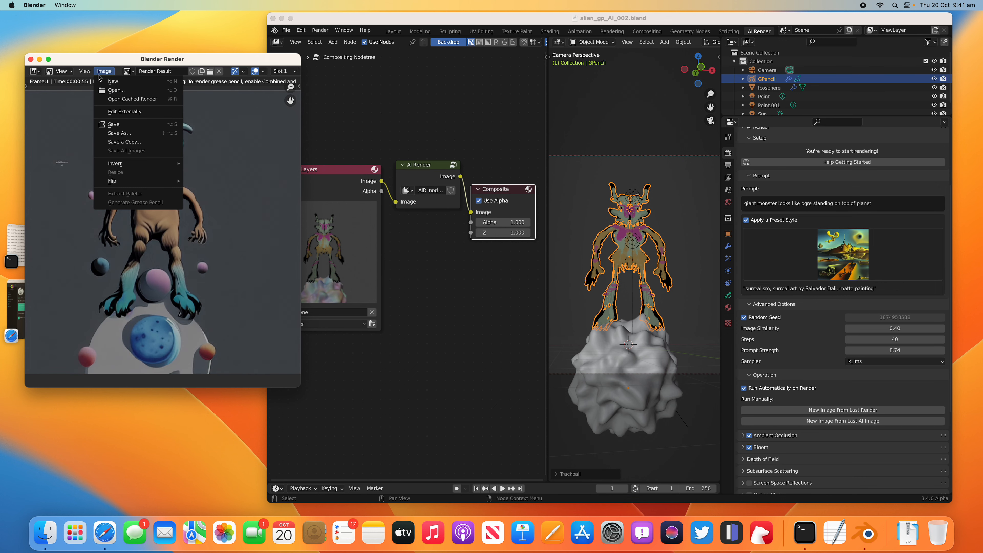
pyautogui.click(116, 130)
pyautogui.click(528, 399)
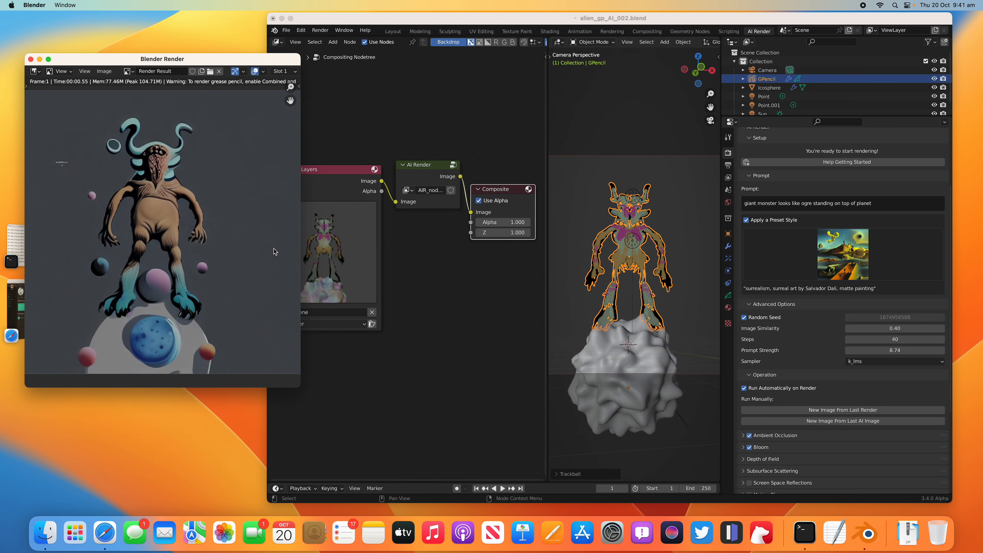
# Step: Generate a new Surreal variation from the last AI image and save it as 0026.png
pyautogui.click(778, 407)
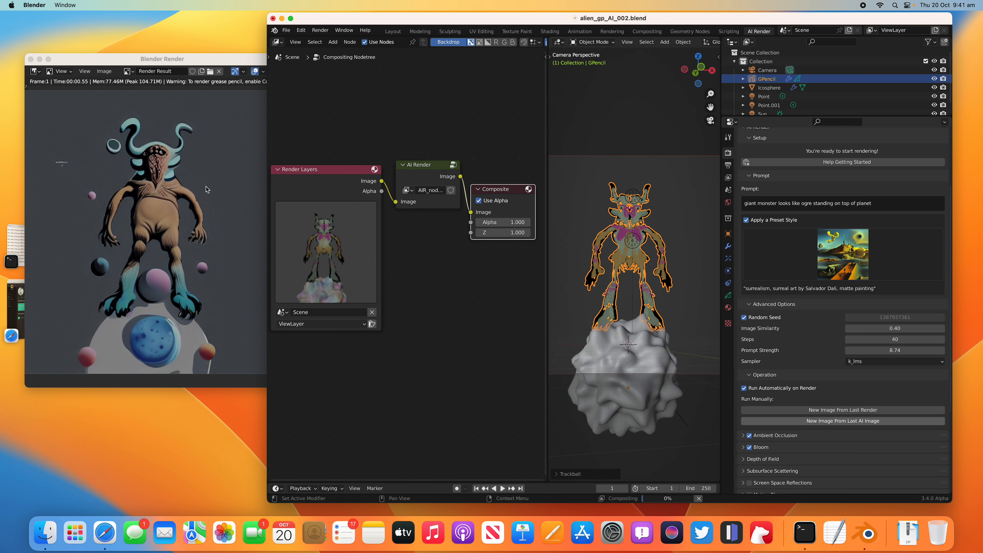
pyautogui.click(104, 70)
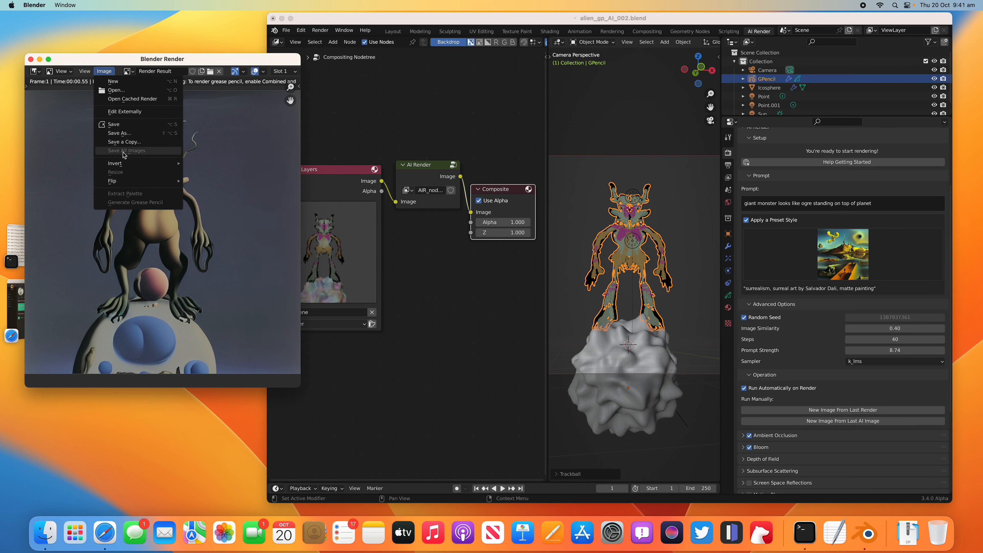
pyautogui.click(116, 135)
pyautogui.click(451, 398)
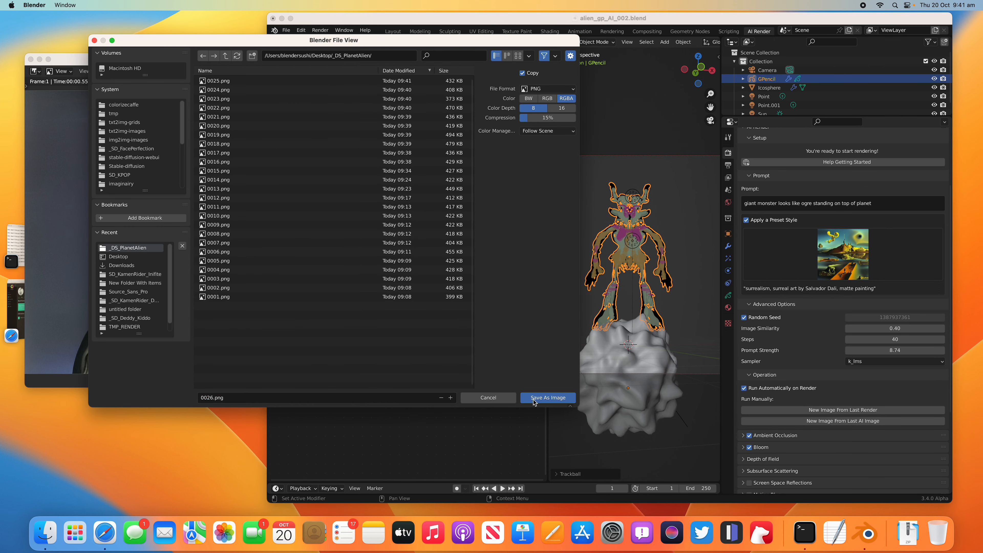
pyautogui.click(537, 399)
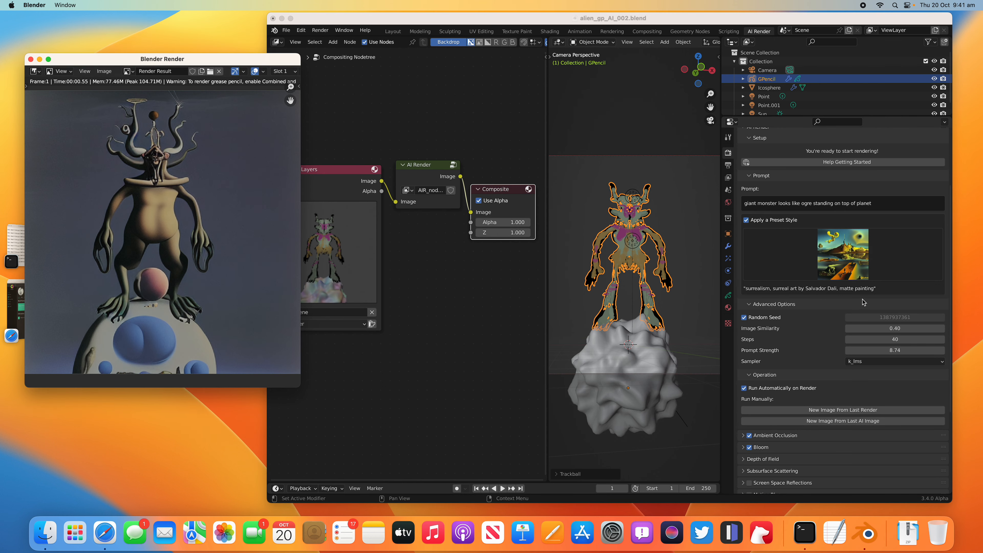
# Step: Render a variation with the Solarpunk preset style, image similarity 0.50 and prompt strength 8.02
pyautogui.click(865, 276)
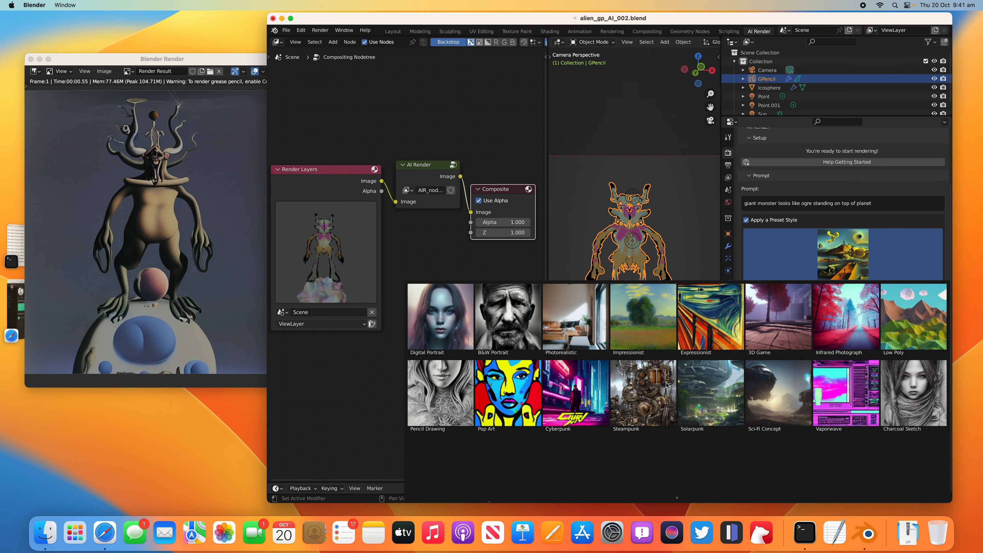
pyautogui.click(713, 393)
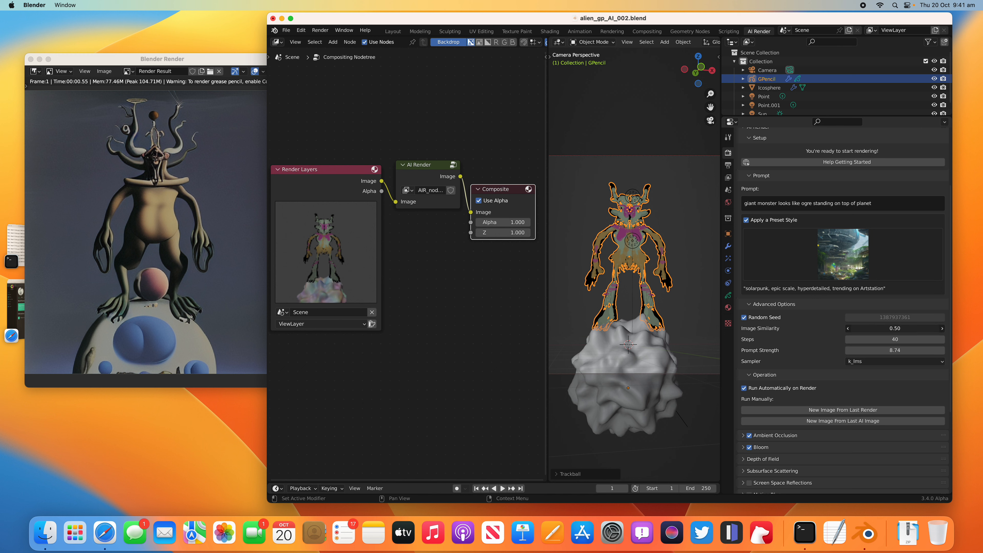
pyautogui.click(896, 349)
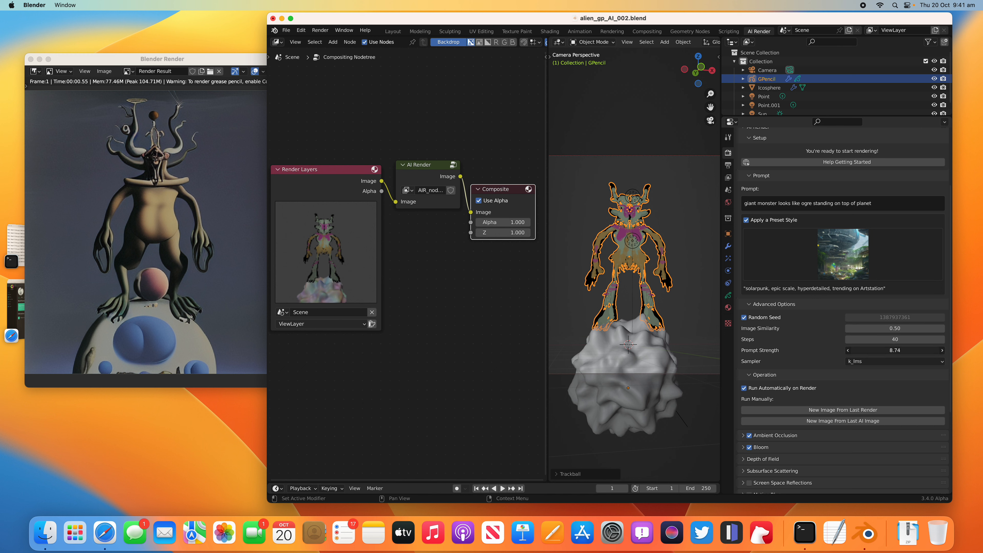
pyautogui.moveTo(896, 350); pyautogui.dragTo(906, 350)
pyautogui.click(320, 30)
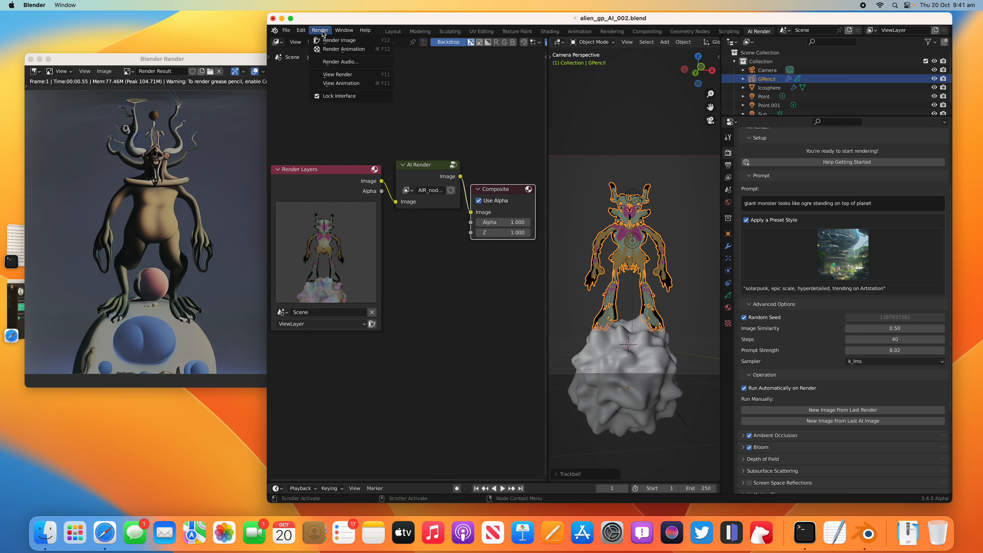
pyautogui.click(326, 40)
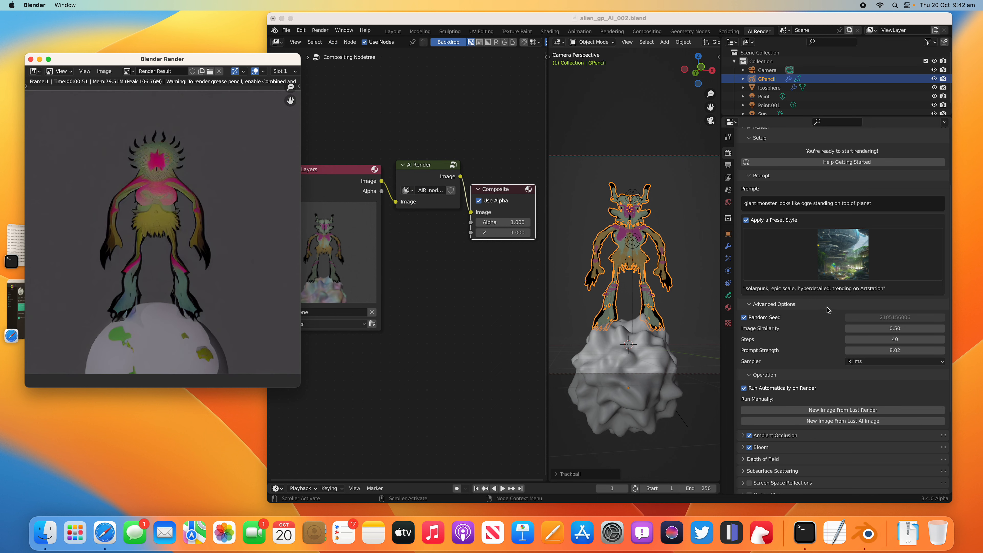
# Step: Change the preset style back to Surreal, using an enlarged window to reach its thumbnail
pyautogui.click(844, 271)
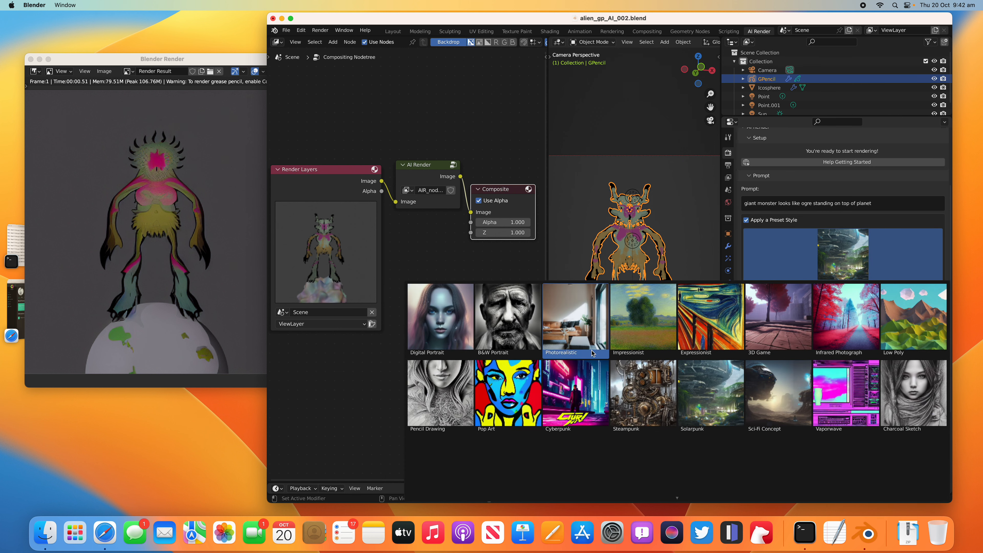
pyautogui.click(290, 19)
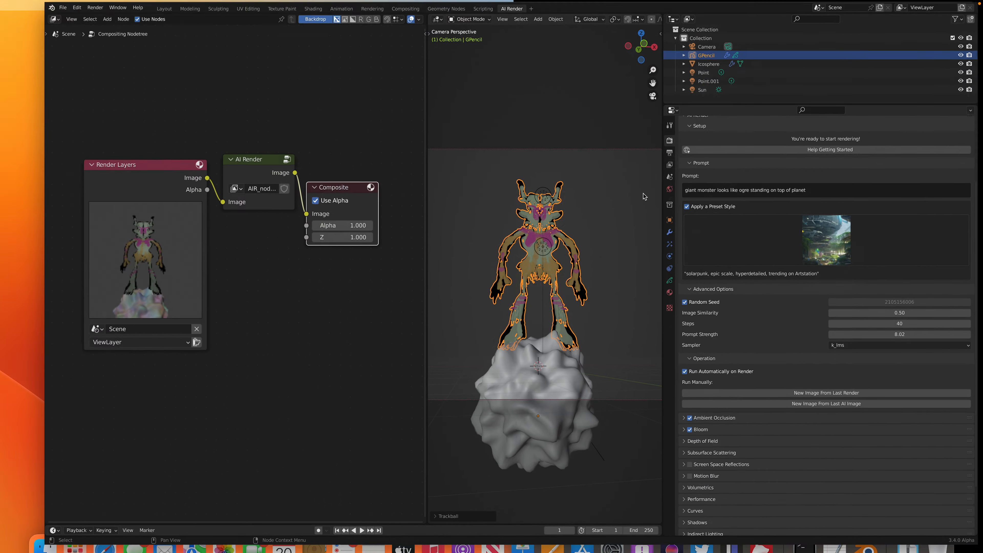
pyautogui.click(826, 251)
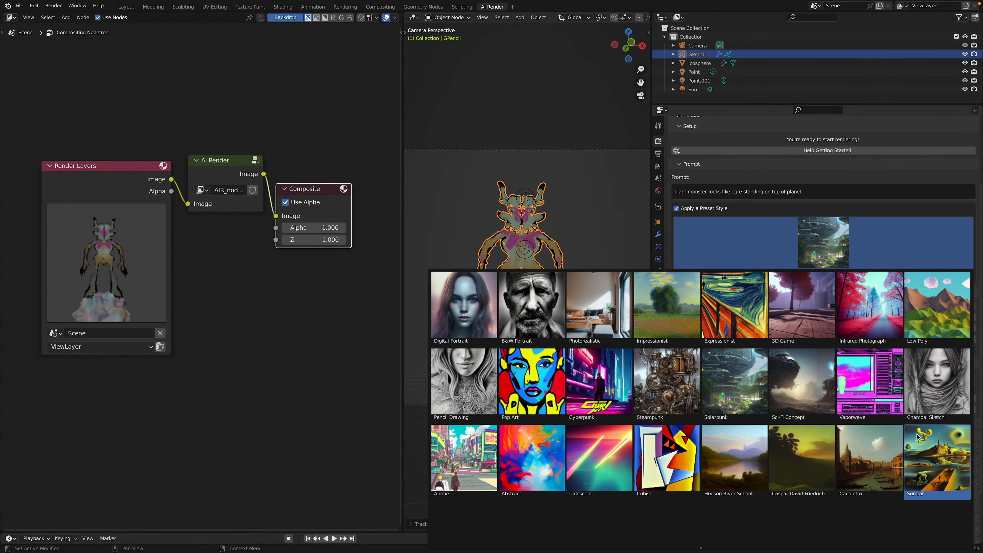
pyautogui.click(936, 458)
pyautogui.click(24, 16)
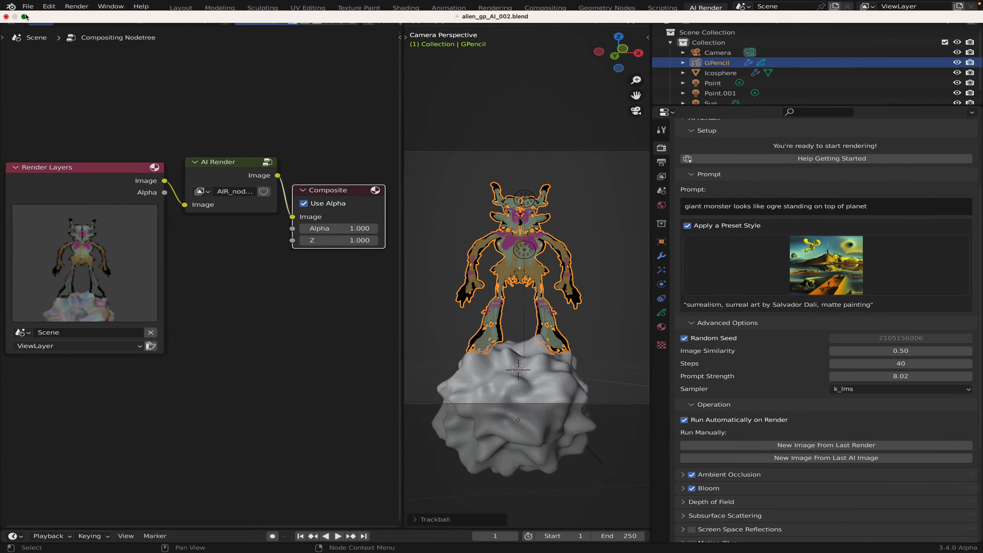
# Step: Set the image similarity to 0.34 and render a new Surreal variation of the scene
pyautogui.click(889, 329)
pyautogui.write('0.34')
pyautogui.press('Return')
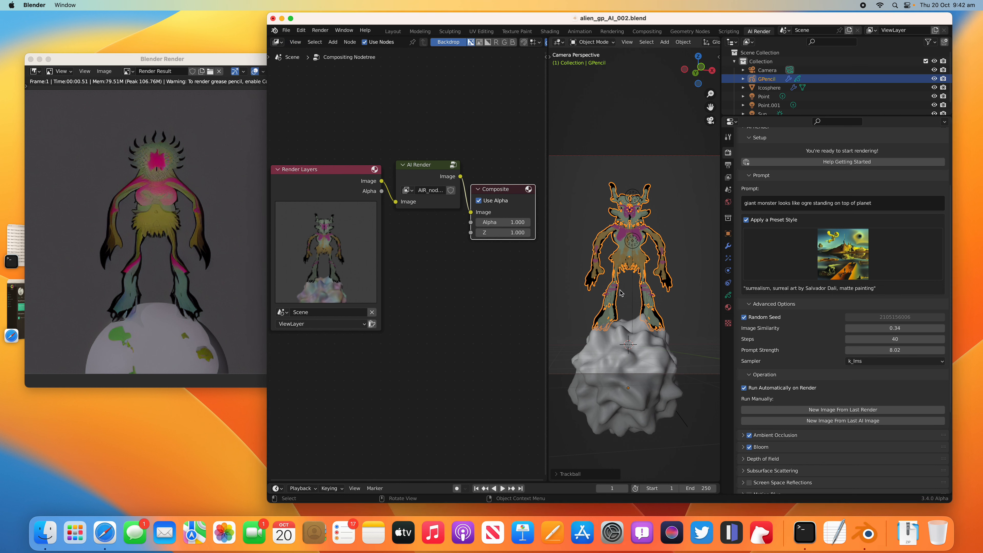
pyautogui.click(320, 29)
pyautogui.click(337, 40)
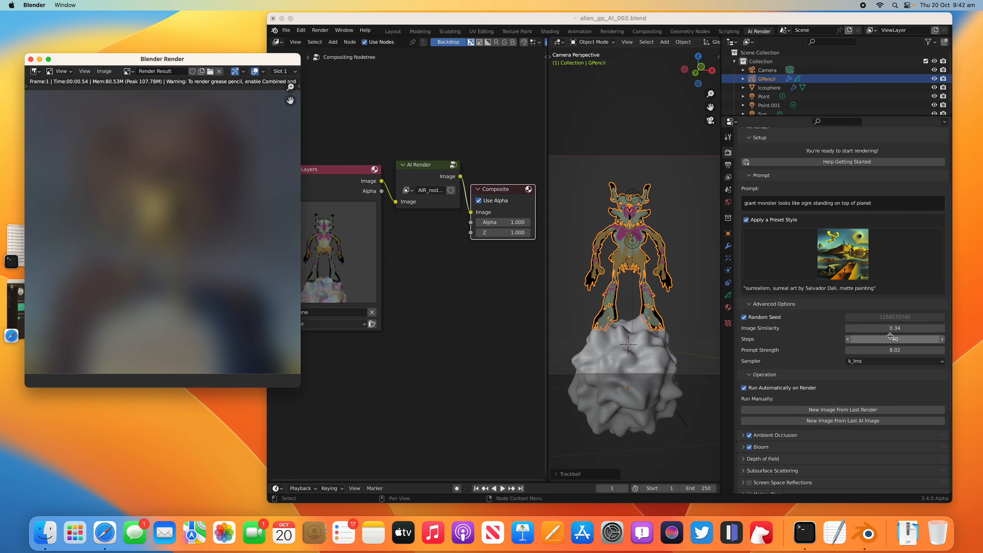
pyautogui.click(889, 328)
pyautogui.write('.47')
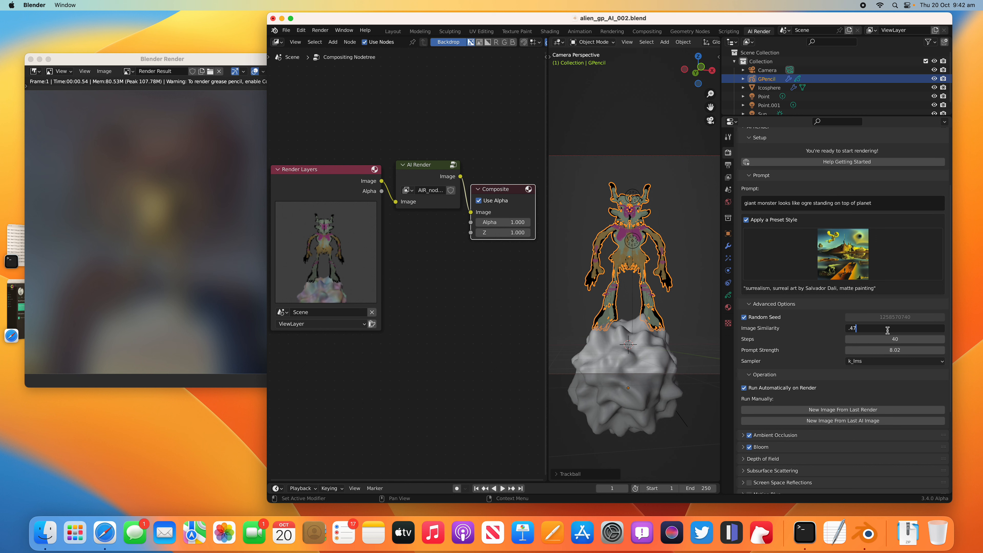
pyautogui.press('Return')
# Step: Set the image similarity to 0.37, save the project file and render a new Surreal variation of the scene
pyautogui.click(887, 331)
pyautogui.write('.37')
pyautogui.press('Return')
pyautogui.press('super+s')
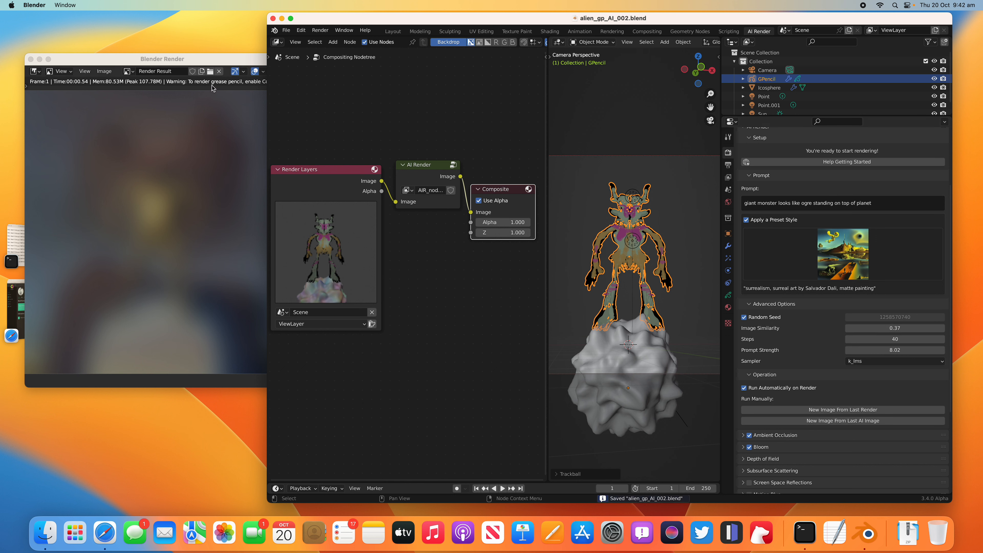
pyautogui.click(320, 30)
pyautogui.click(337, 41)
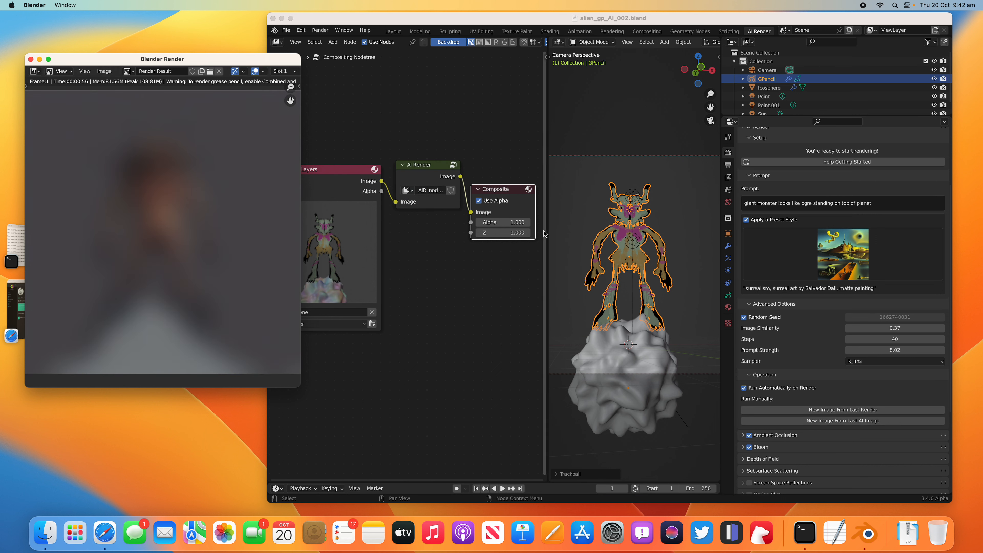
# Step: Raise the image similarity to 0.40, render another Surreal variation and save the project file
pyautogui.click(914, 328)
pyautogui.click(901, 328)
pyautogui.write('.4')
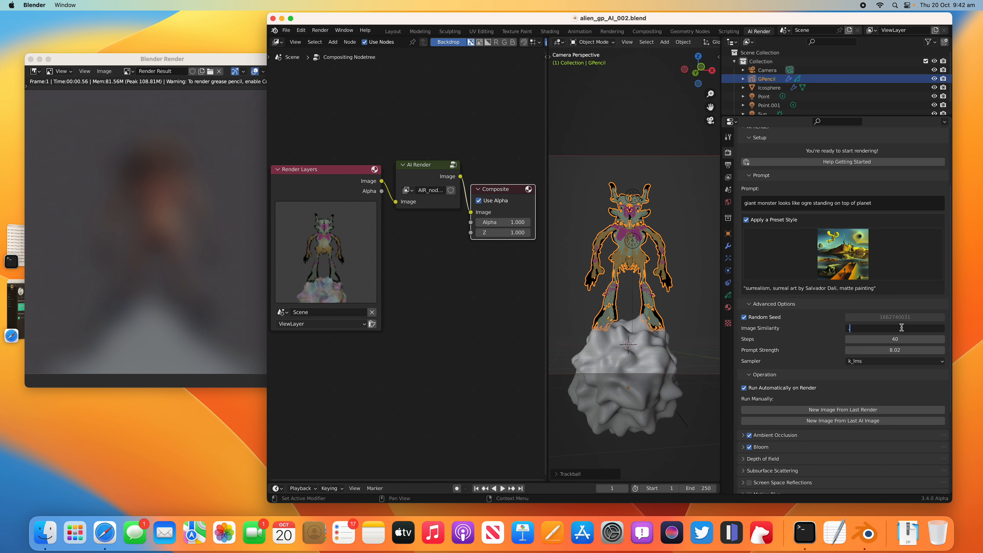
pyautogui.press('Return')
pyautogui.click(320, 30)
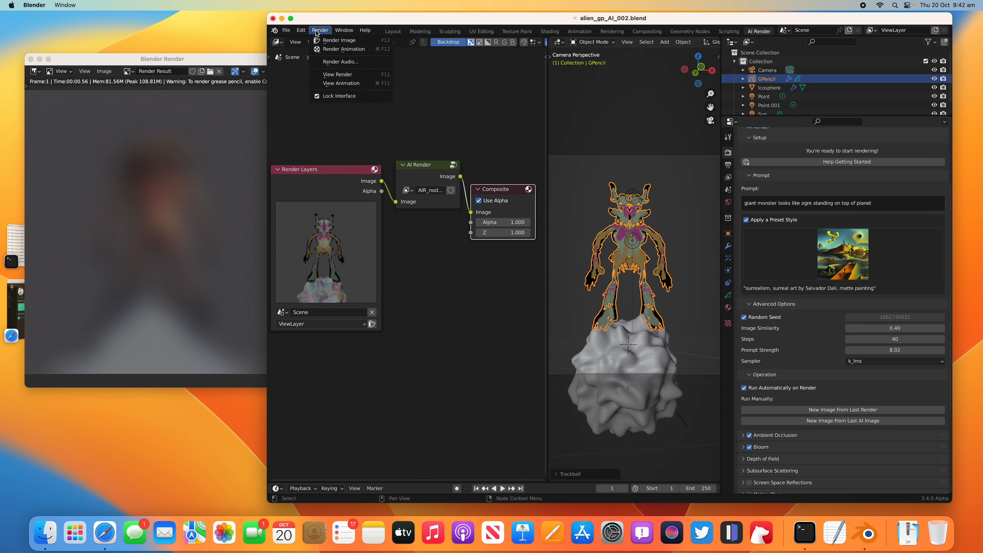
pyautogui.click(337, 40)
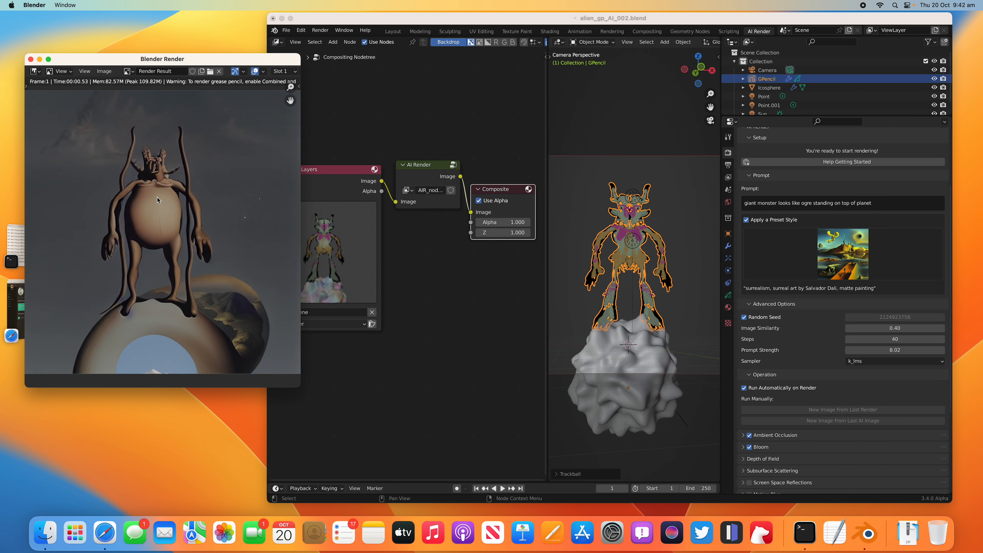
pyautogui.press('super+s')
# Step: Generate a new Surreal variation from the last AI image and save it as the next numbered PNG in _DS_PlanetAlien
pyautogui.click(865, 423)
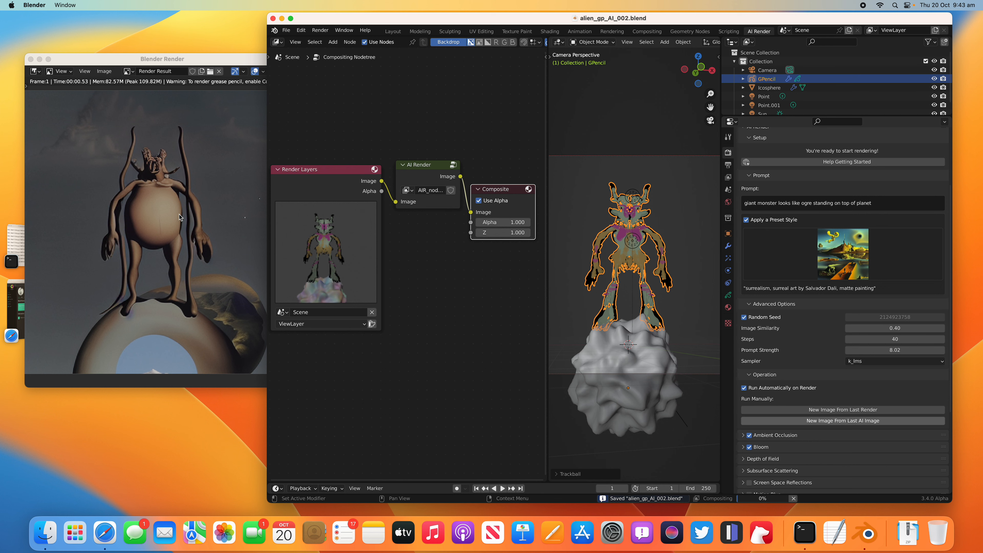
pyautogui.click(100, 74)
pyautogui.click(116, 127)
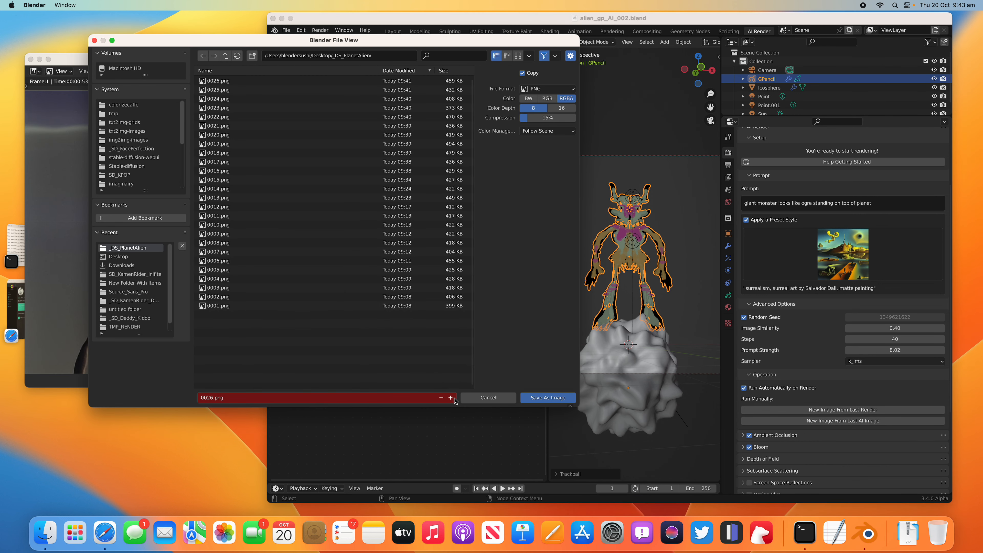
pyautogui.click(548, 397)
# Step: Change the preset style to Sci-Fi Concept and generate a new variation from the last AI image
pyautogui.click(847, 267)
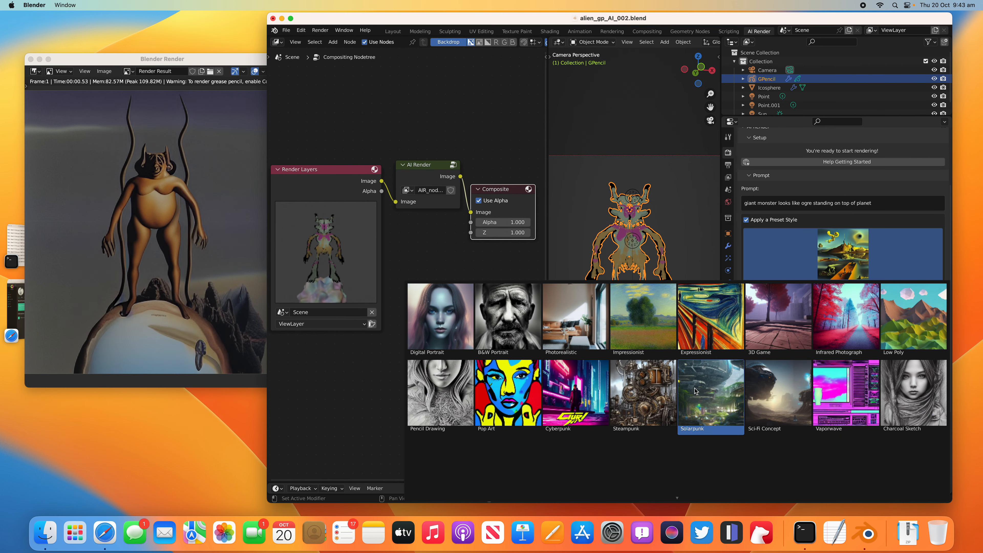
pyautogui.click(755, 391)
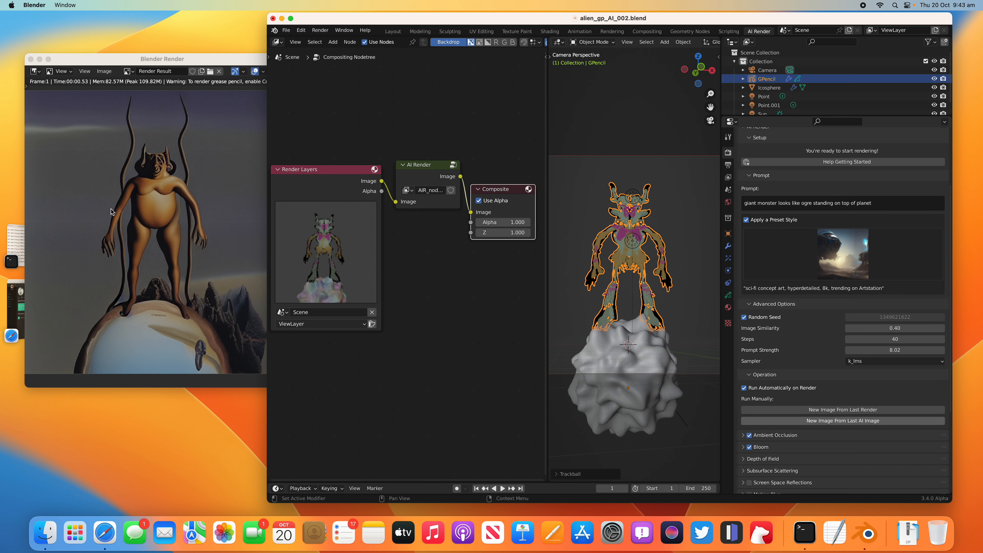
pyautogui.moveTo(167, 60); pyautogui.dragTo(187, 64)
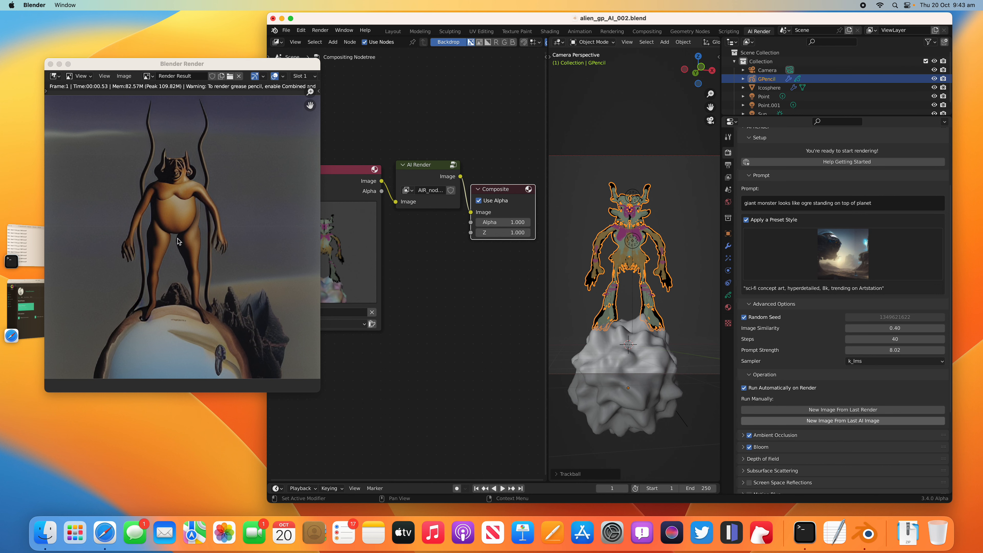
pyautogui.press('F12')
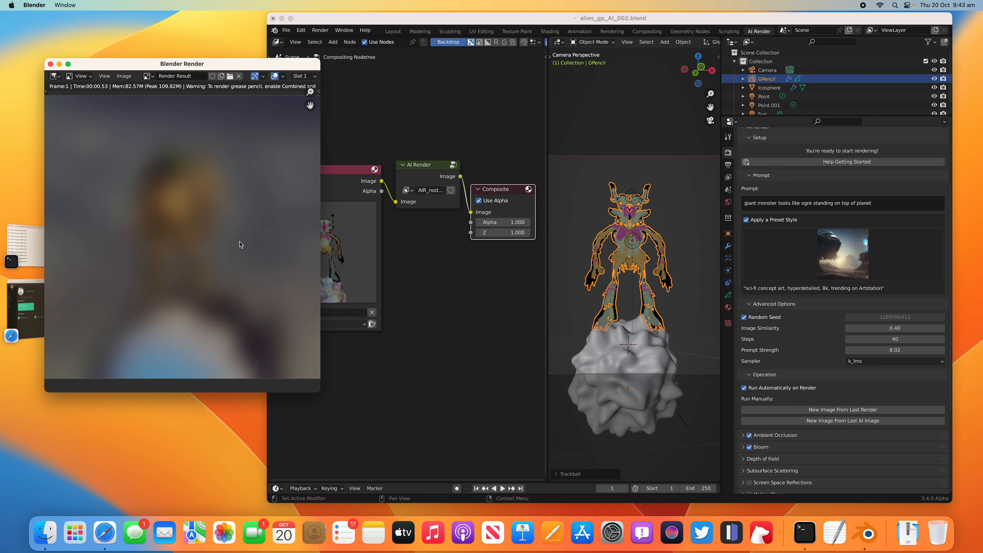
pyautogui.click(829, 254)
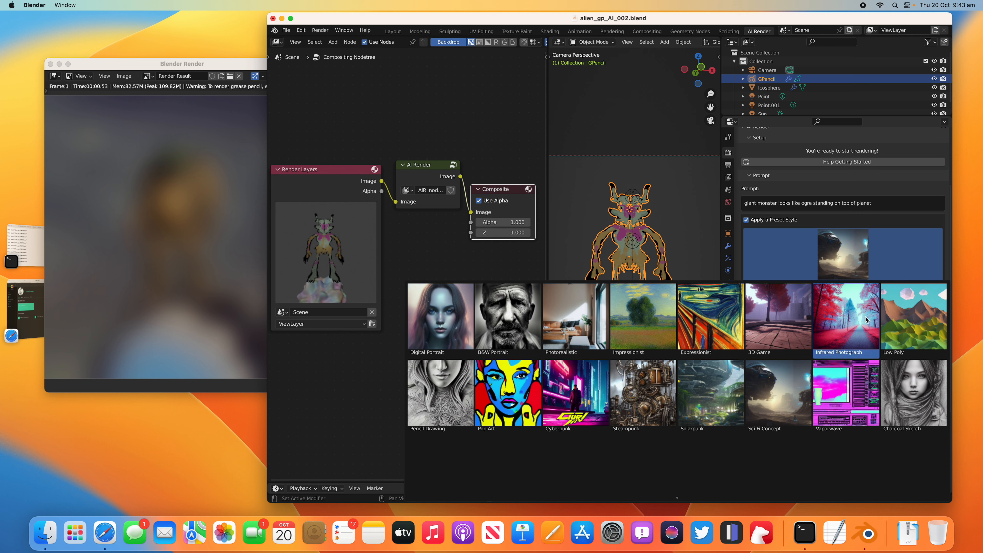
pyautogui.click(139, 112)
pyautogui.click(148, 76)
pyautogui.click(163, 140)
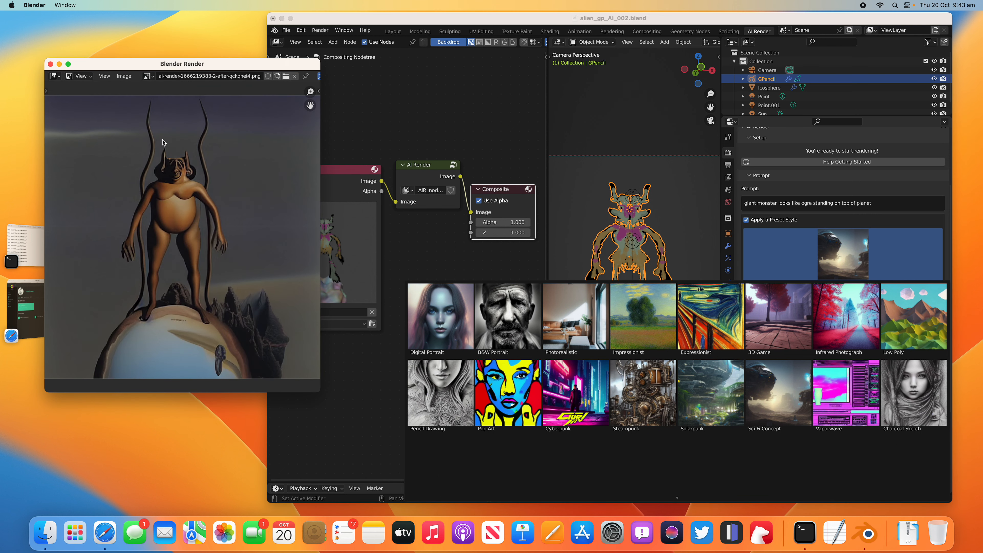
pyautogui.click(124, 76)
pyautogui.click(132, 159)
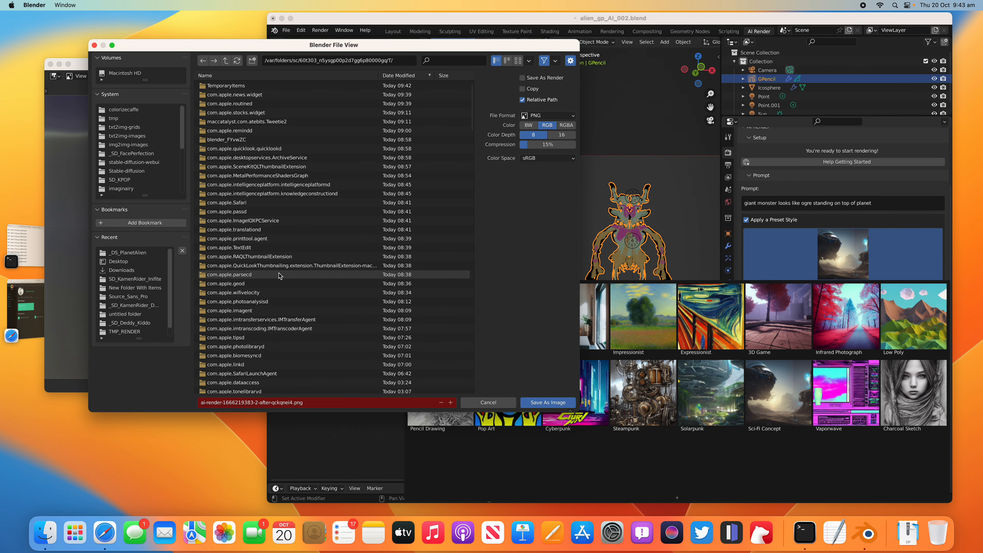
pyautogui.scroll(-3, 143, 160)
pyautogui.scroll(-2, 142, 161)
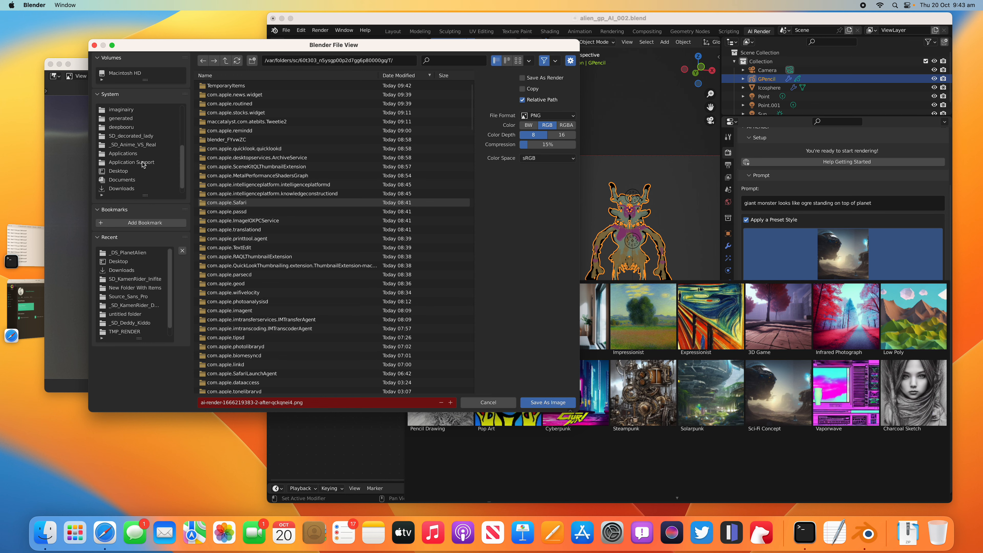
pyautogui.click(142, 171)
pyautogui.click(525, 403)
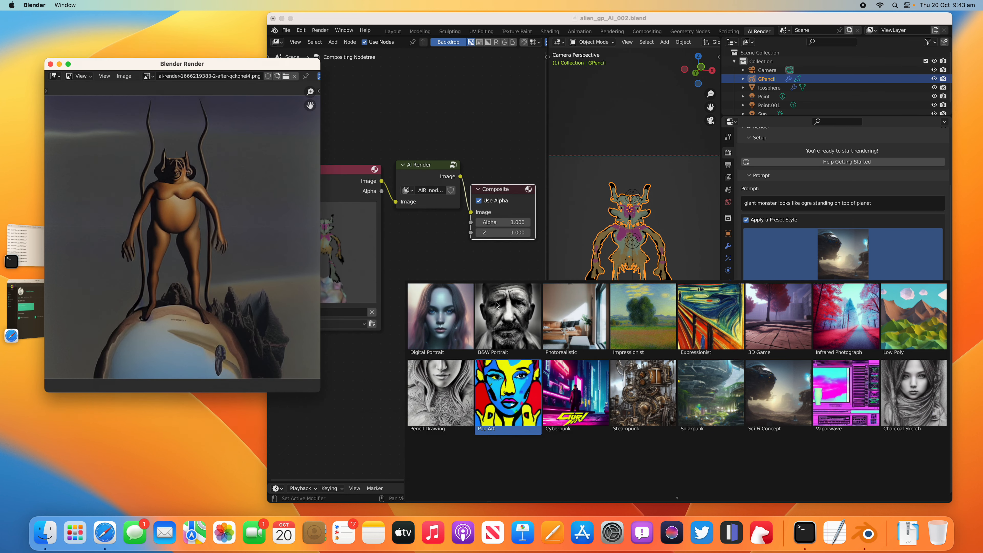
# Step: Switch to Safari, open playgroundai.com in a new tab and make the browser window slightly narrower
pyautogui.click(36, 297)
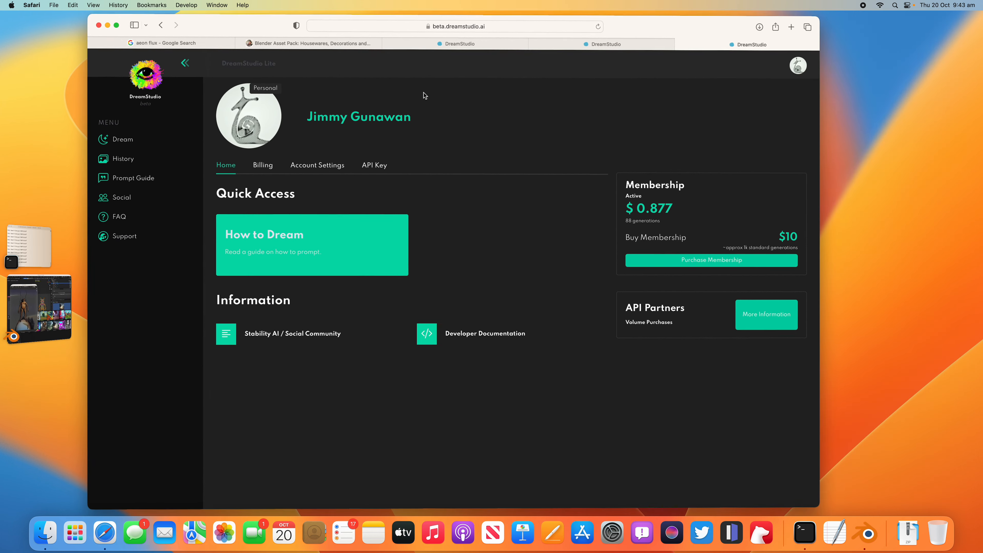
pyautogui.click(801, 22)
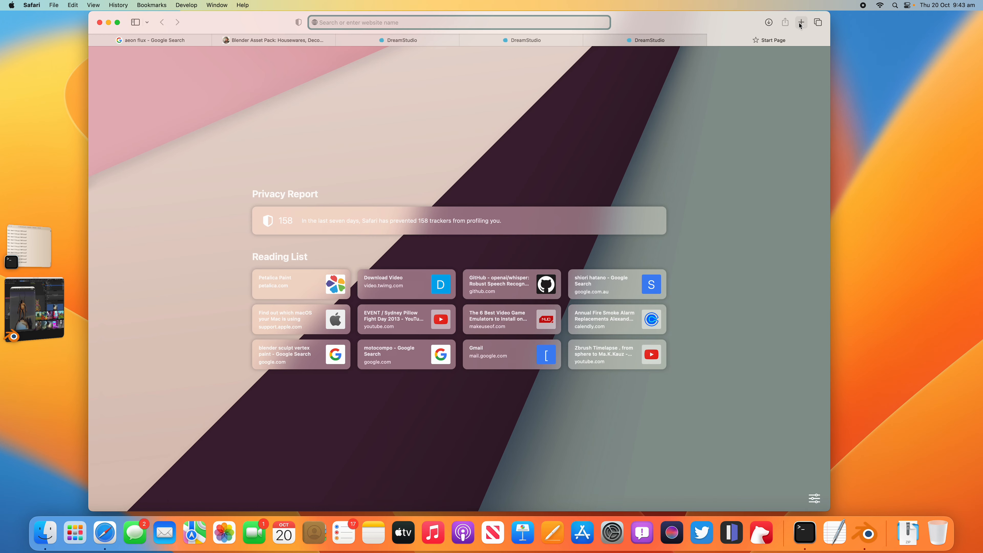
pyautogui.write('playgroundai.com')
pyautogui.press('Return')
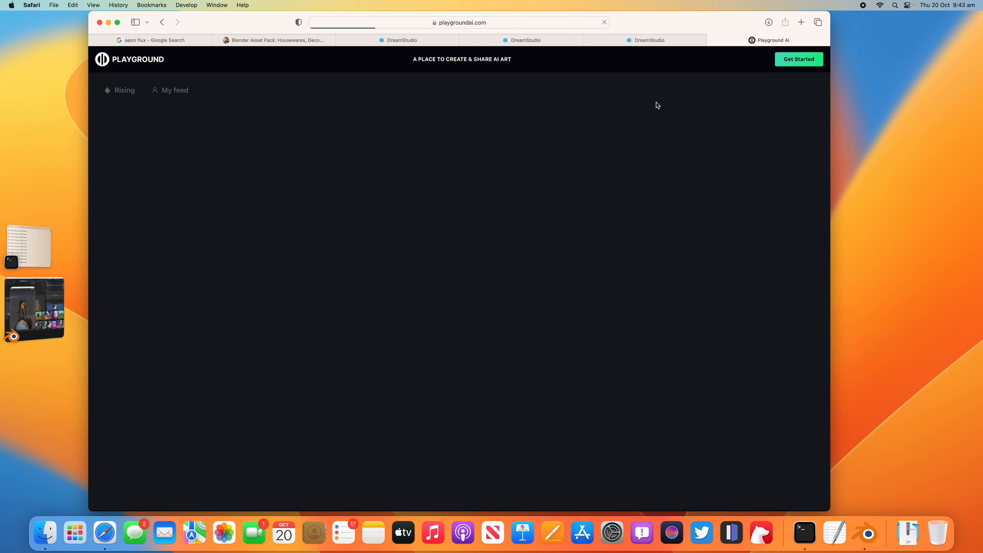
pyautogui.moveTo(829, 13); pyautogui.dragTo(808, 14)
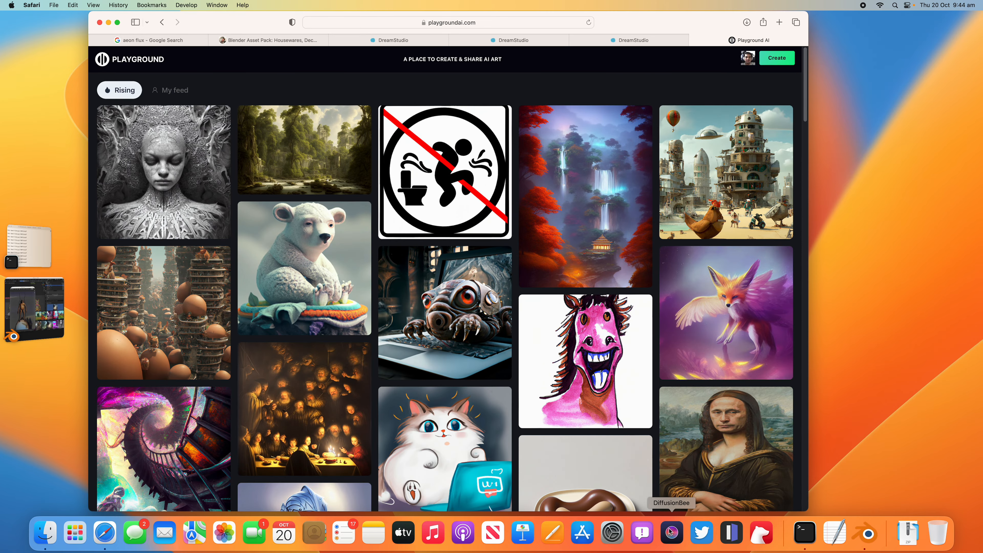
# Step: Launch DiffusionBee, look in on Blender and return to the Playground AI page in Safari
pyautogui.click(671, 533)
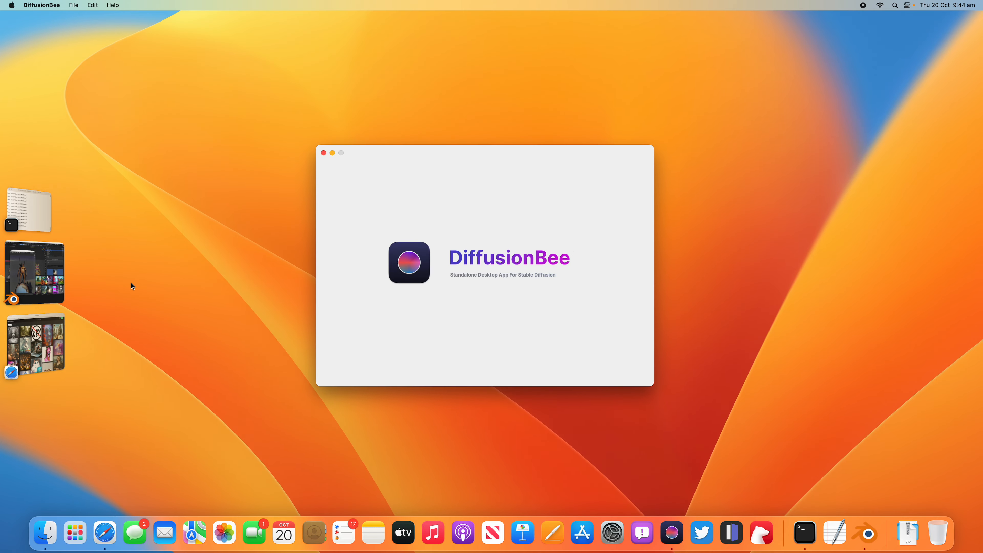
pyautogui.click(35, 273)
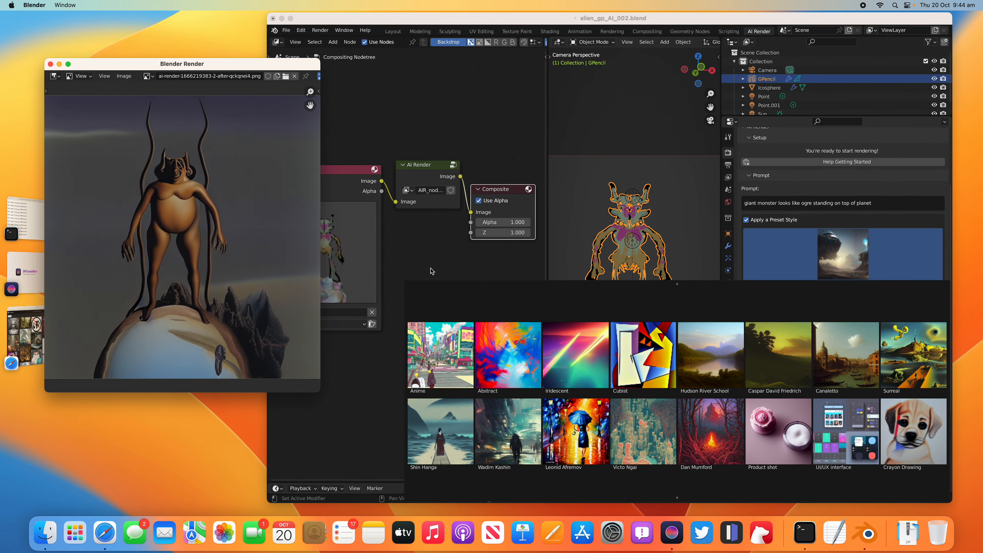
pyautogui.click(25, 337)
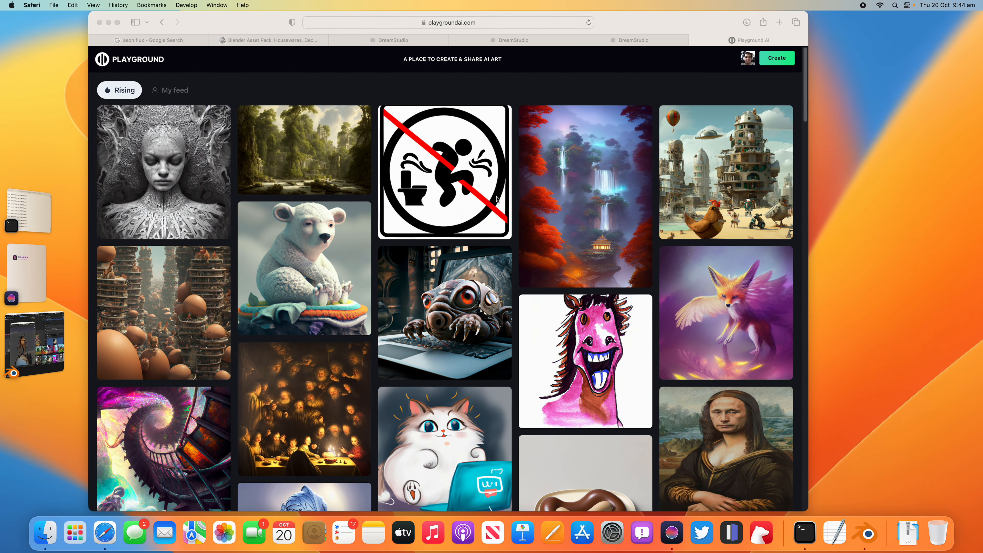
# Step: Open Playground AI's image creation page and choose the Stable Diffusion model
pyautogui.click(771, 62)
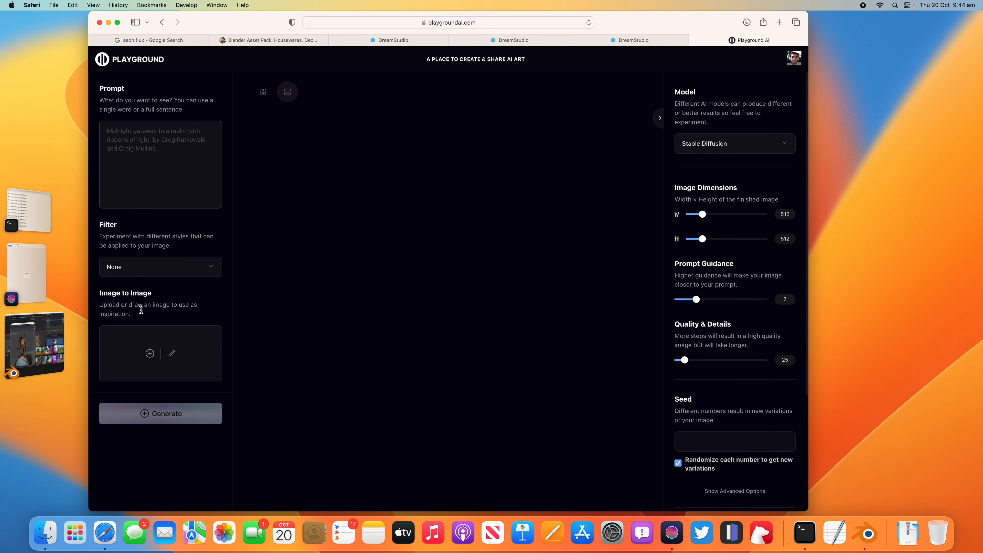
pyautogui.click(720, 146)
pyautogui.click(712, 139)
# Step: Upload the ai-render PNG from the Desktop as the Image to Image source and set the image strength to 36
pyautogui.click(148, 356)
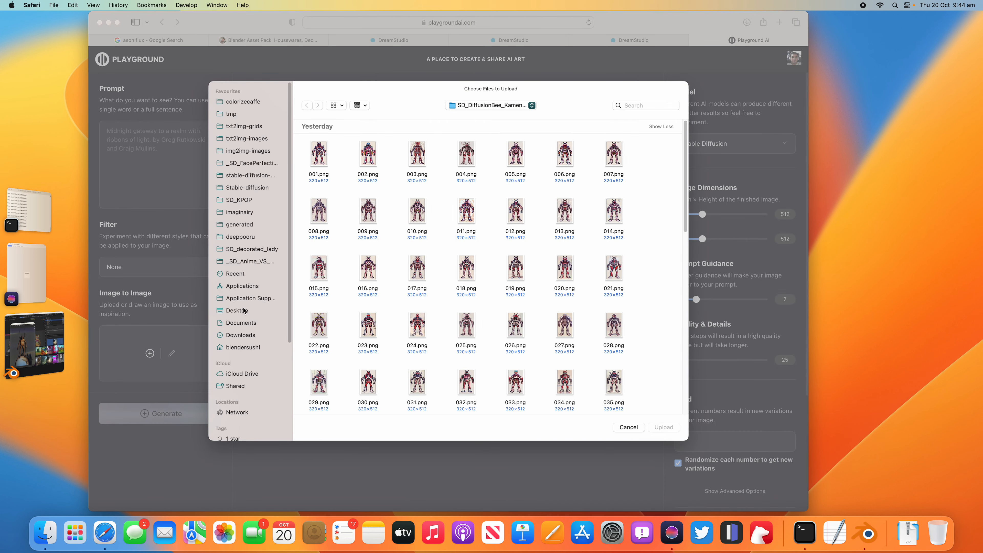
pyautogui.click(244, 311)
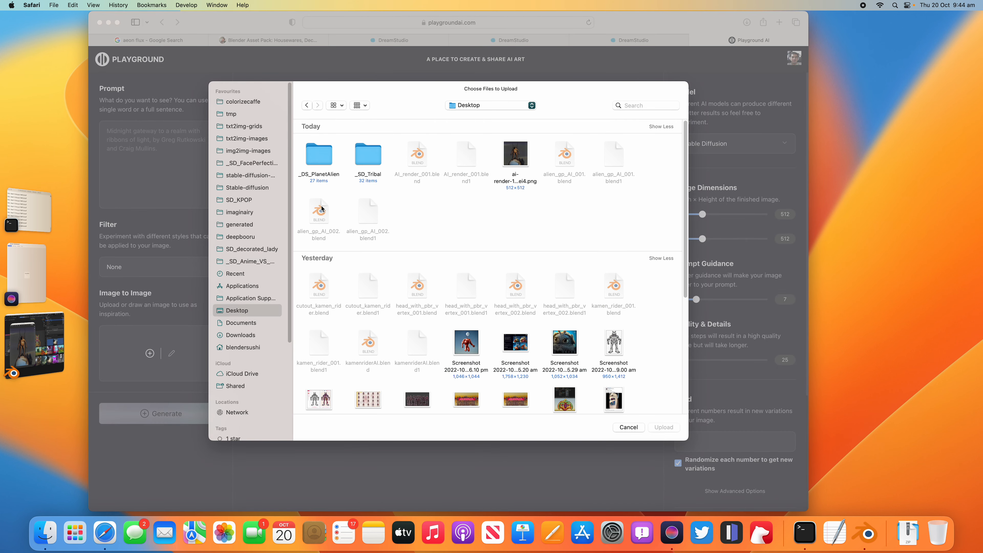
pyautogui.doubleClick(518, 156)
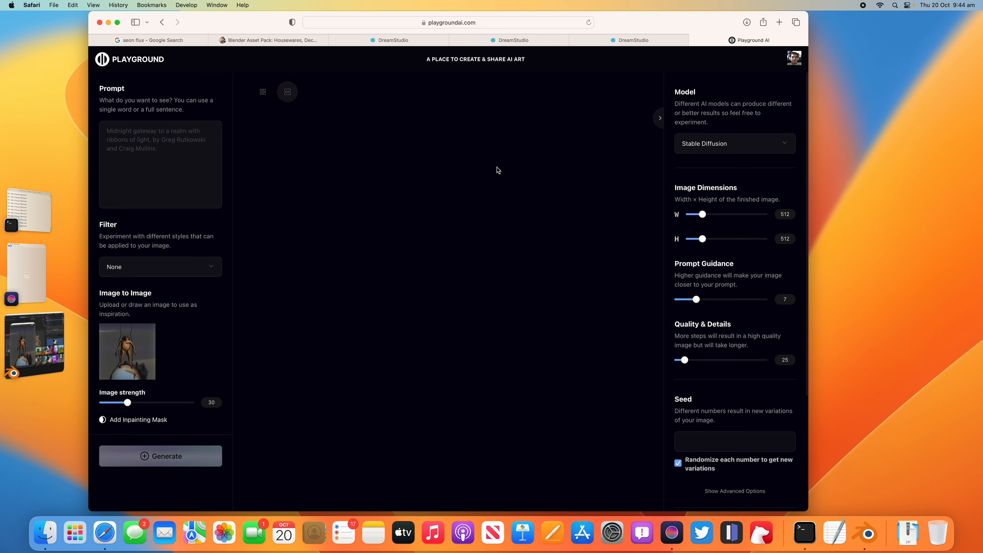
pyautogui.moveTo(127, 402); pyautogui.dragTo(133, 403)
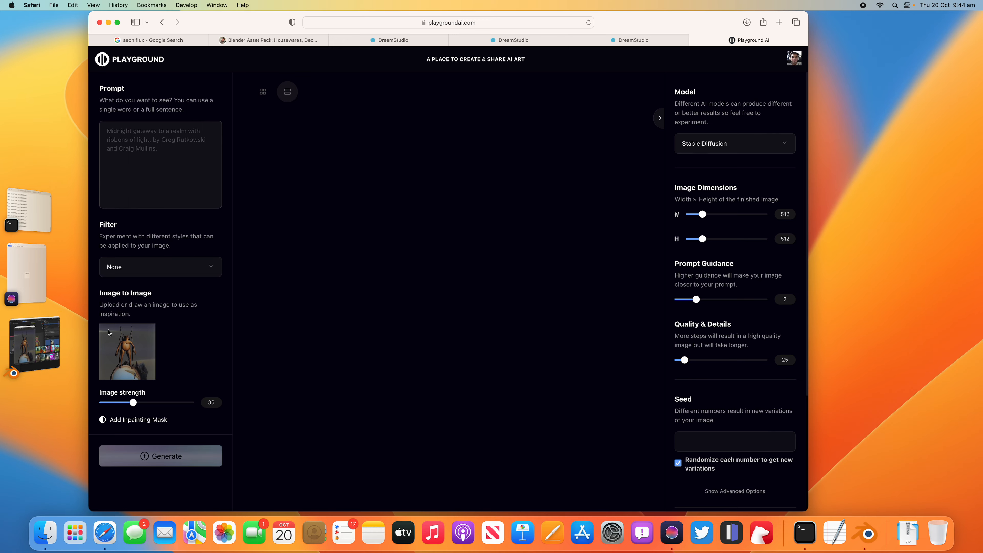
# Step: Force quit DiffusionBee
pyautogui.click(60, 338)
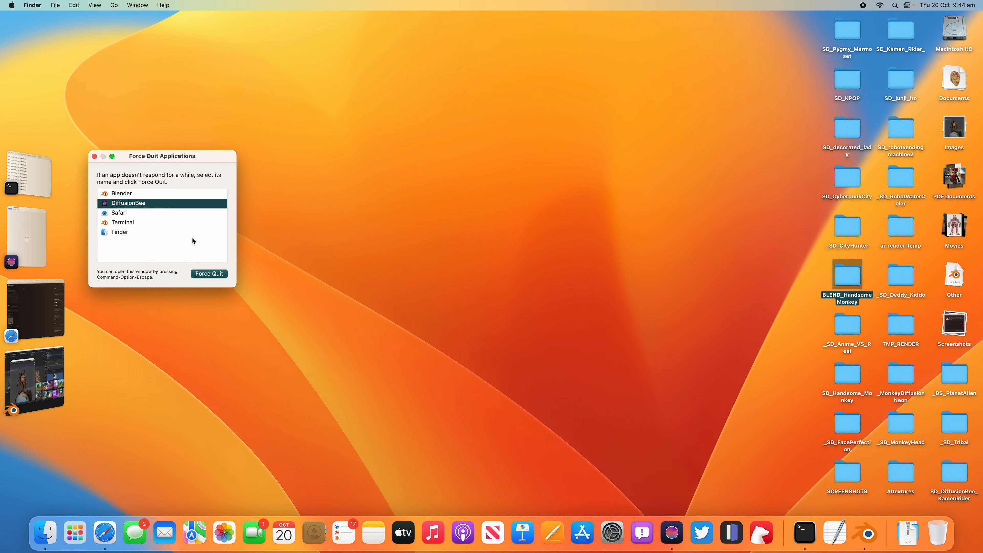
pyautogui.click(209, 273)
pyautogui.click(224, 231)
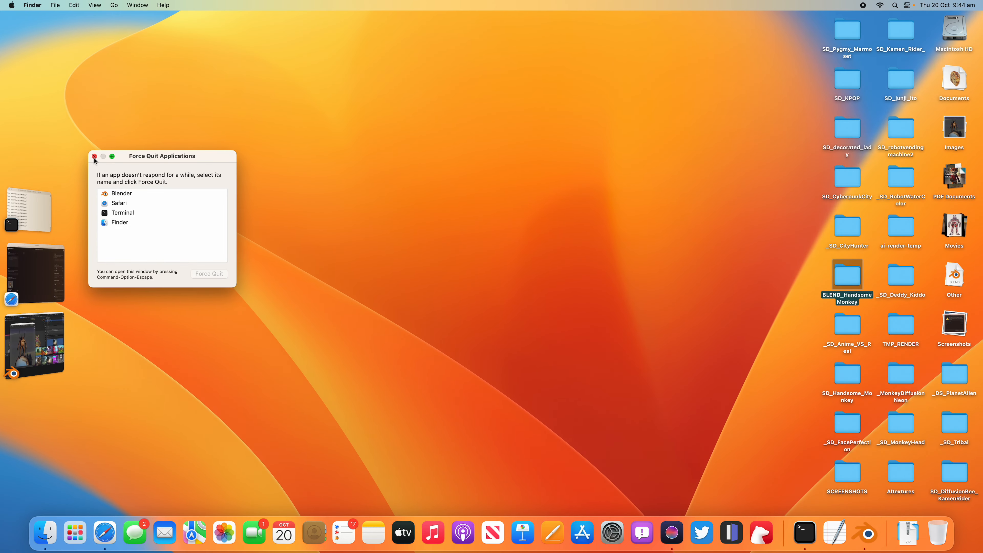